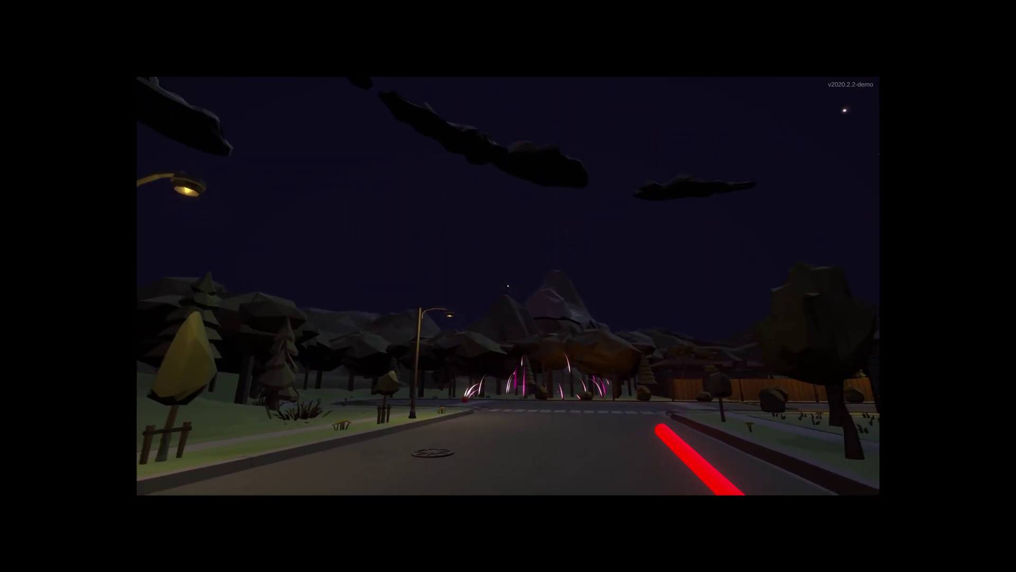
{"action": "key", "text": "Tab"}
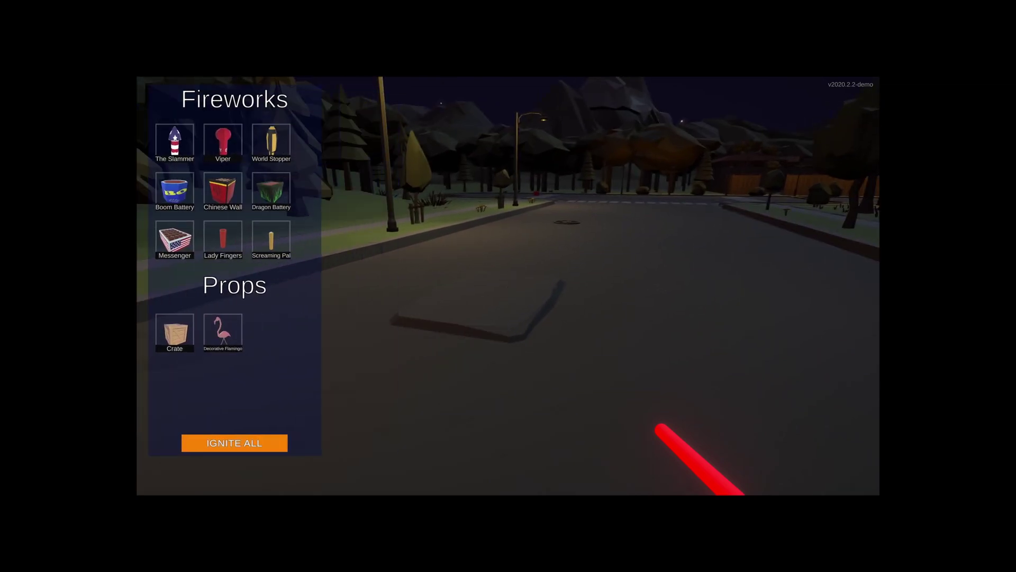
{"action": "key", "text": "Tab"}
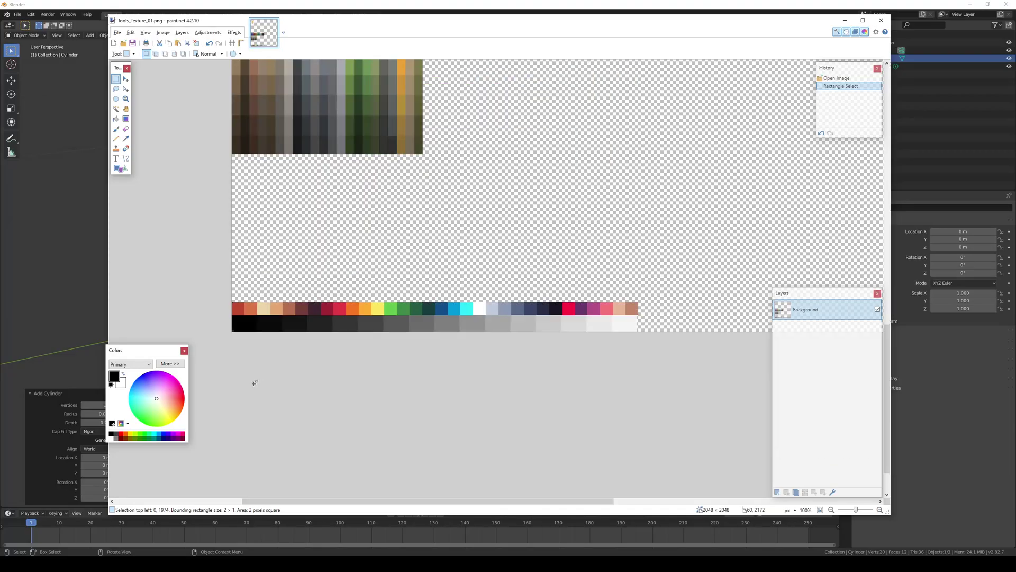
Step: Select the entire row of coloured swatches above the grey ramp, 1023 × 32 pixels
{"action": "scroll", "coordinate": [251, 381], "scroll_direction": "up", "scroll_amount": 5, "text": "ctrl"}
{"action": "scroll", "coordinate": [526, 230], "scroll_direction": "down", "scroll_amount": 3, "text": "ctrl"}
{"action": "middle_click_drag", "start_coordinate": [526, 230], "coordinate": [361, 229]}
{"action": "key", "text": "m"}
{"action": "key", "text": "m"}
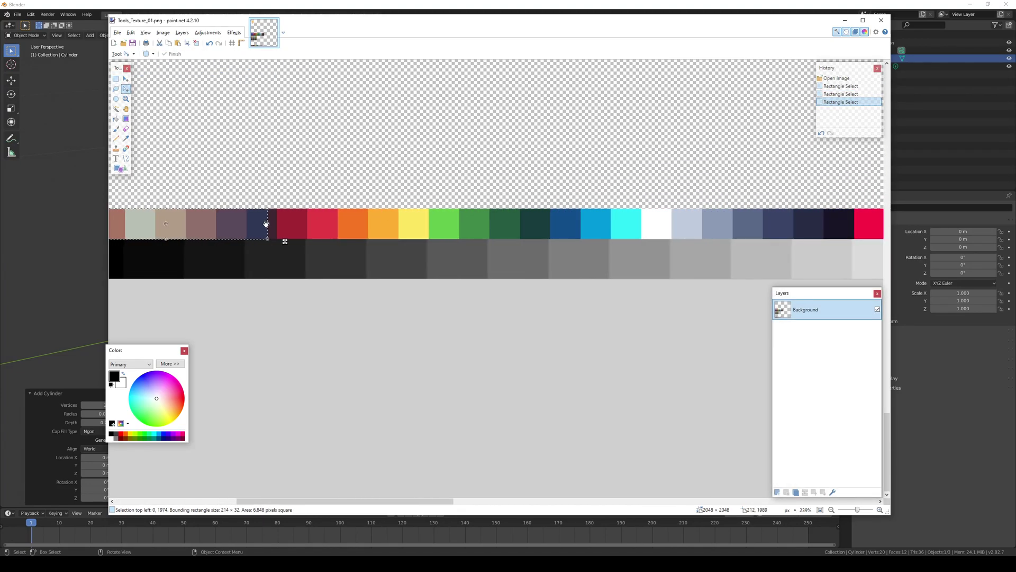
{"action": "left_click_drag", "start_coordinate": [266, 225], "coordinate": [703, 225]}
{"action": "middle_click_drag", "start_coordinate": [697, 226], "coordinate": [335, 226]}
Step: Paste a copy of the colour row just above the original, leaving a thin gap between them, and save the image
{"action": "key", "text": "ctrl+c"}
{"action": "key", "text": "ctrl+v"}
{"action": "left_click_drag", "start_coordinate": [529, 227], "coordinate": [276, 196]}
{"action": "left_click_drag", "start_coordinate": [730, 198], "coordinate": [583, 198]}
{"action": "scroll", "coordinate": [581, 199], "scroll_direction": "left", "scroll_amount": 10, "text": "shift"}
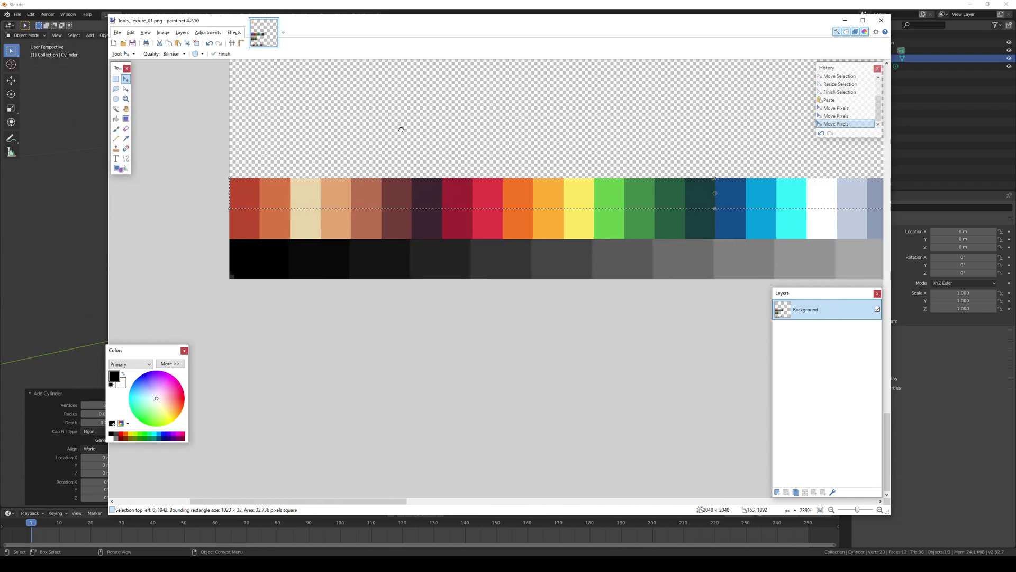
{"action": "left_click_drag", "start_coordinate": [489, 194], "coordinate": [490, 188]}
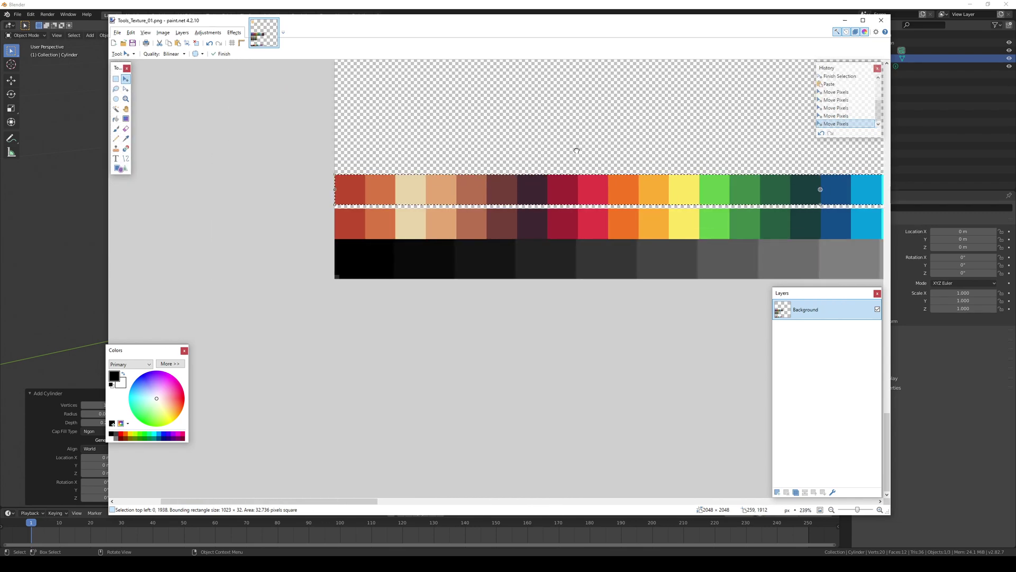
{"action": "scroll", "coordinate": [576, 151], "scroll_direction": "down", "scroll_amount": 3, "text": "ctrl"}
{"action": "key", "text": "ctrl+s"}
{"action": "left_click", "coordinate": [453, 261]}
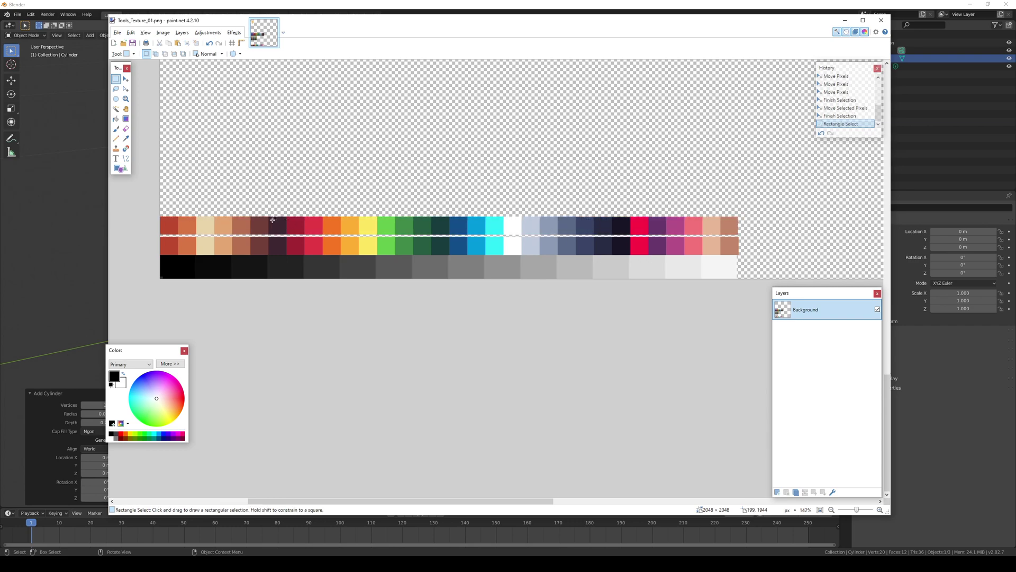
Step: Erase the dark purple swatch between the brown and dark red ones in the upper colour row
{"action": "scroll", "coordinate": [287, 231], "scroll_direction": "up", "scroll_amount": 8, "text": "ctrl"}
{"action": "key", "text": "ctrl+z"}
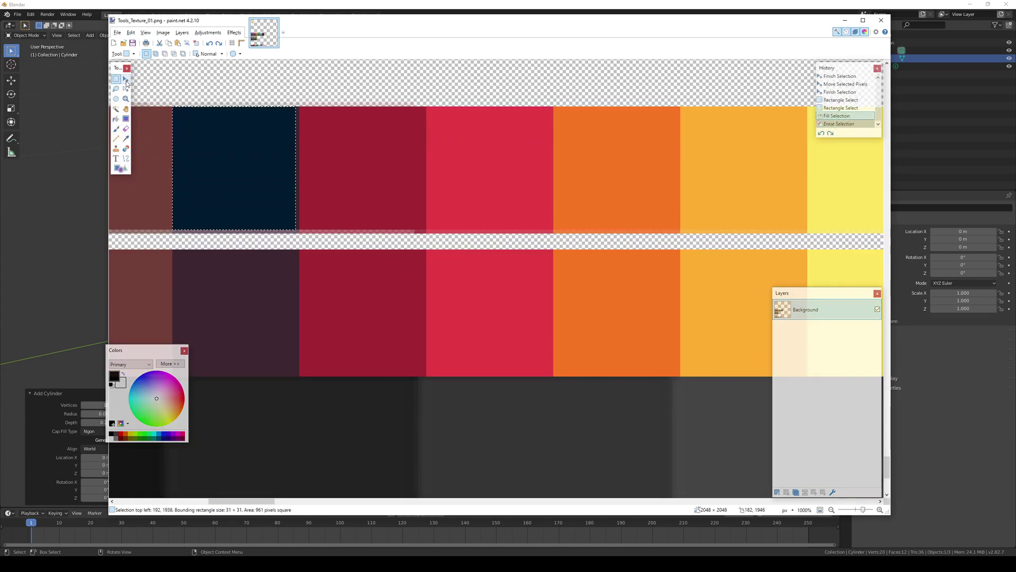
{"action": "left_click_drag", "start_coordinate": [301, 236], "coordinate": [301, 236]}
{"action": "key", "text": "Delete"}
{"action": "key", "text": "ctrl+z"}
{"action": "left_click_drag", "start_coordinate": [236, 107], "coordinate": [236, 101]}
{"action": "key", "text": "Delete"}
{"action": "scroll", "coordinate": [335, 204], "scroll_direction": "down", "scroll_amount": 7, "text": "ctrl"}
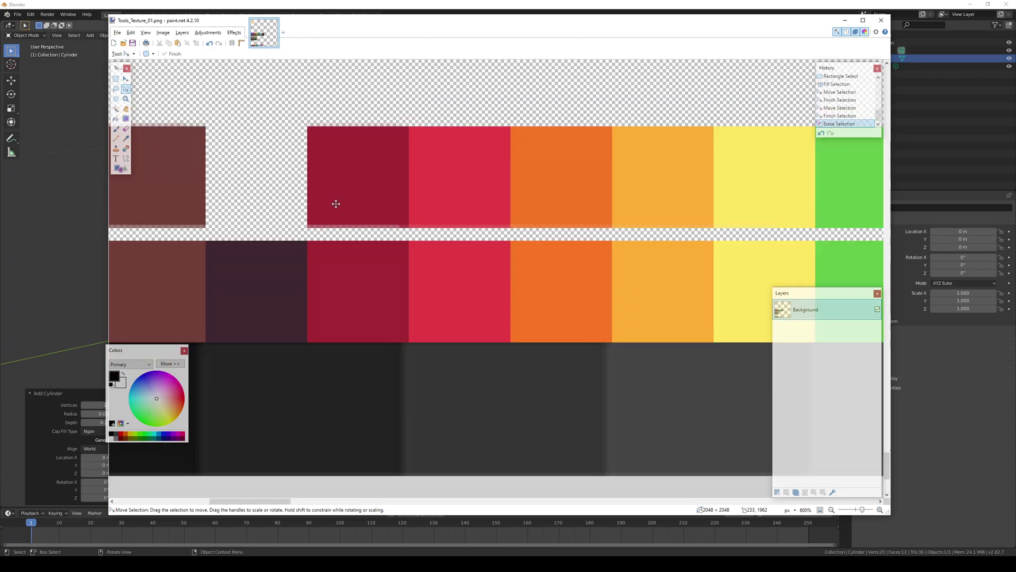
Step: Erase the two darkest navy swatches before the crimson one in the upper colour row
{"action": "scroll", "coordinate": [503, 197], "scroll_direction": "up", "scroll_amount": 6, "text": "ctrl"}
{"action": "key", "text": "s"}
{"action": "left_click_drag", "start_coordinate": [367, 159], "coordinate": [570, 268]}
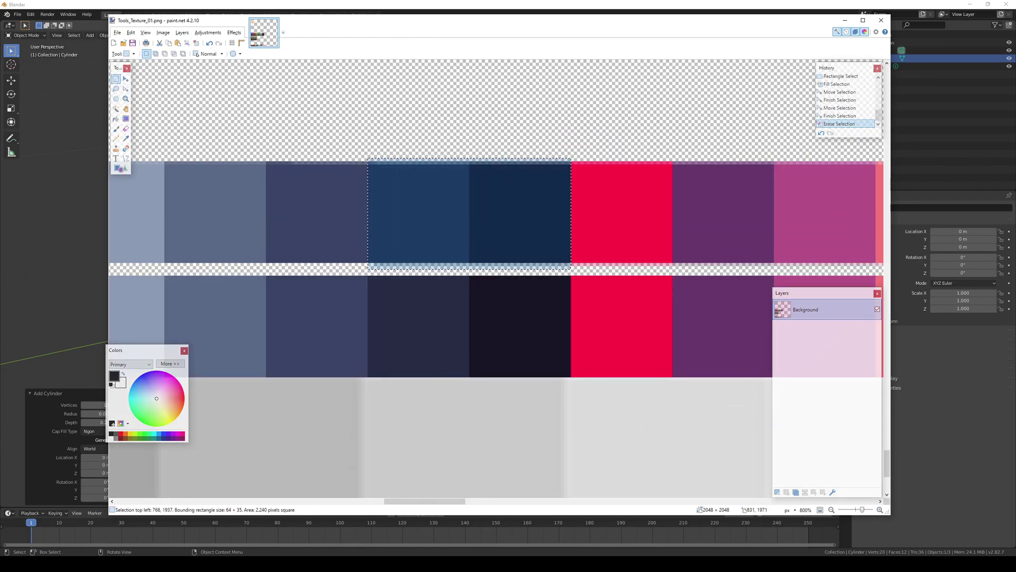
{"action": "key", "text": "Delete"}
{"action": "scroll", "coordinate": [402, 154], "scroll_direction": "down", "scroll_amount": 6, "text": "ctrl"}
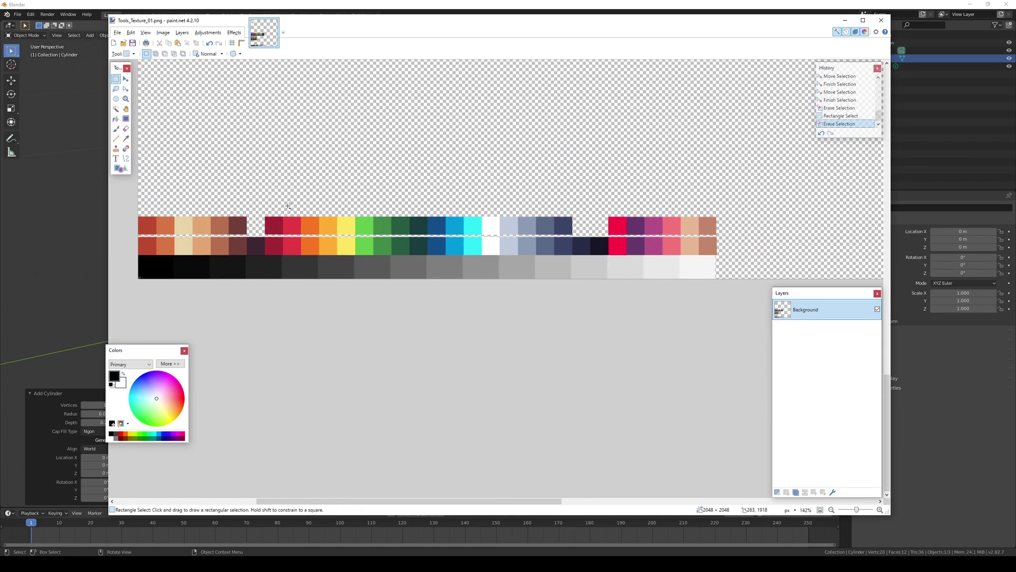
Step: Shift the upper row's middle block of swatches, dark red to slate blue, 32 pixels left to close the first gap
{"action": "scroll", "coordinate": [292, 207], "scroll_direction": "up", "scroll_amount": 3, "text": "ctrl"}
{"action": "mouse_move", "coordinate": [236, 226]}
{"action": "left_mouse_down"}
{"action": "mouse_move", "coordinate": [384, 247]}
{"action": "mouse_move", "coordinate": [846, 275]}
{"action": "left_mouse_up"}
{"action": "scroll", "coordinate": [179, 262], "scroll_direction": "down", "scroll_amount": 3, "text": "ctrl"}
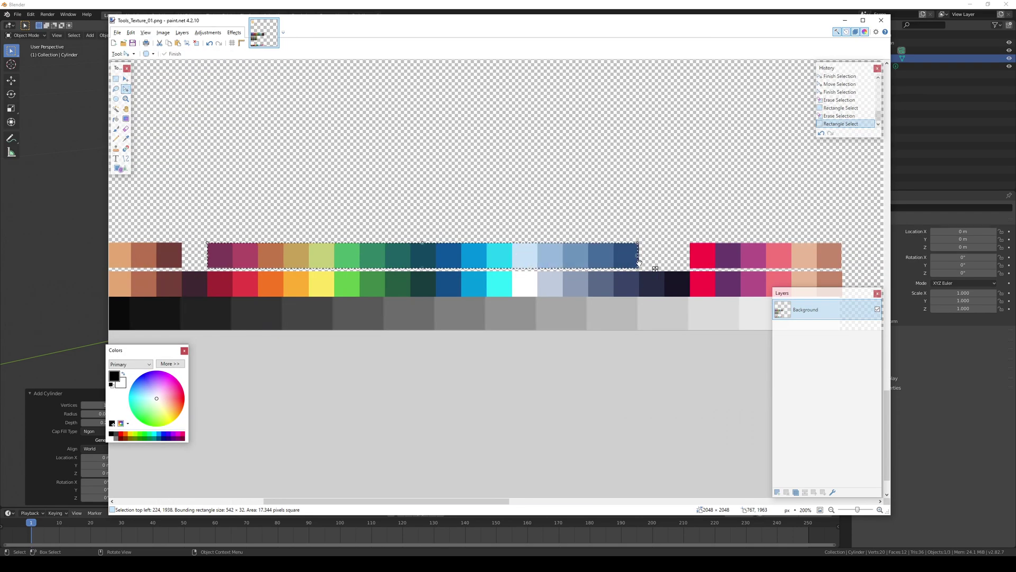
{"action": "key", "text": "m"}
{"action": "left_click_drag", "start_coordinate": [638, 263], "coordinate": [606, 258]}
{"action": "scroll", "coordinate": [606, 258], "scroll_direction": "up", "scroll_amount": 4, "text": "ctrl"}
{"action": "middle_click_drag", "start_coordinate": [831, 237], "coordinate": [401, 214]}
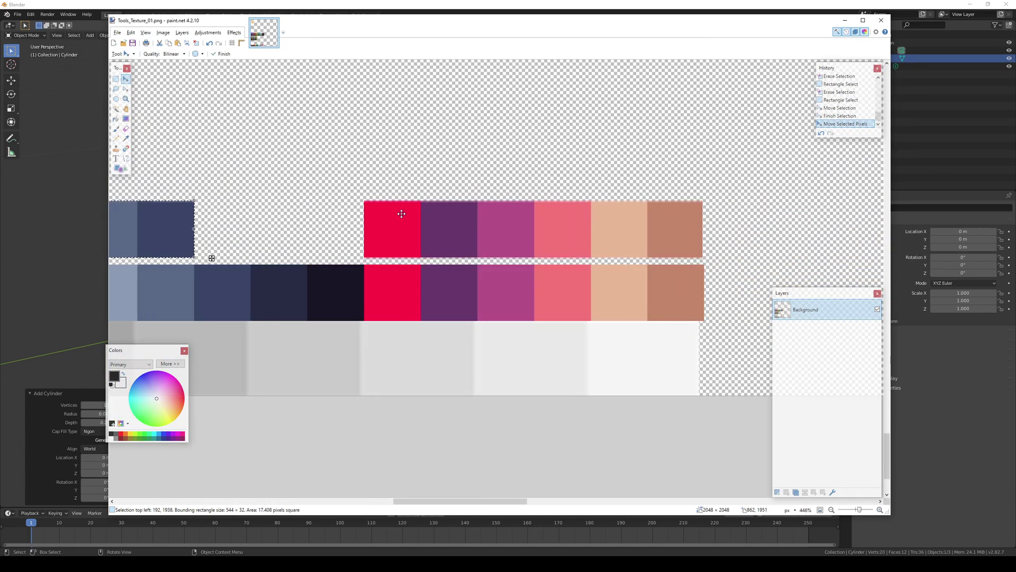
Step: Move the upper row's last six swatches left to close the remaining gap, and save and close the texture
{"action": "left_click_drag", "start_coordinate": [365, 201], "coordinate": [703, 258]}
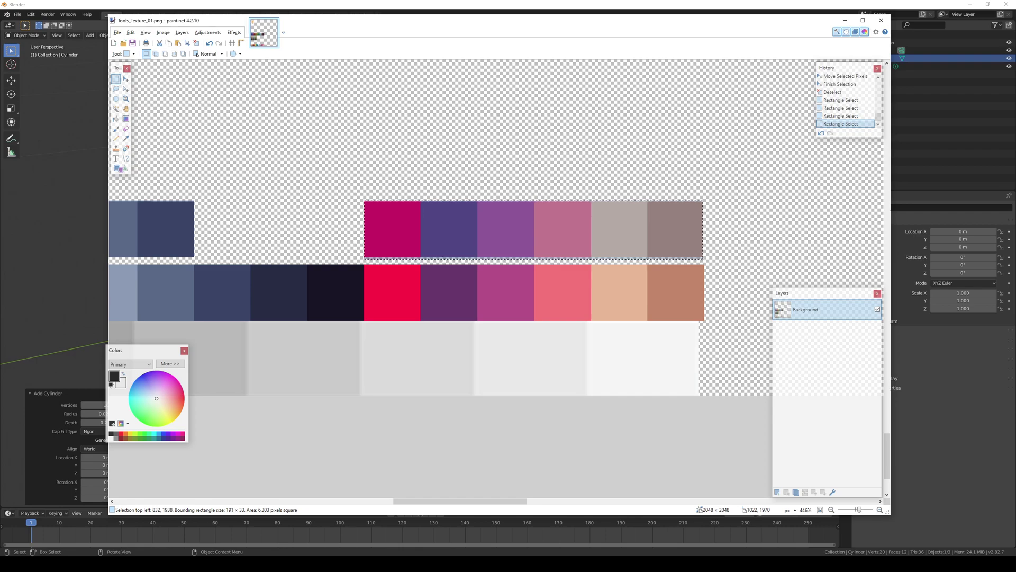
{"action": "key", "text": "m"}
{"action": "left_click_drag", "start_coordinate": [507, 226], "coordinate": [338, 226]}
{"action": "scroll", "coordinate": [297, 212], "scroll_direction": "down", "scroll_amount": 8, "text": "ctrl"}
{"action": "key", "text": "ctrl+s"}
{"action": "left_click", "coordinate": [881, 20]}
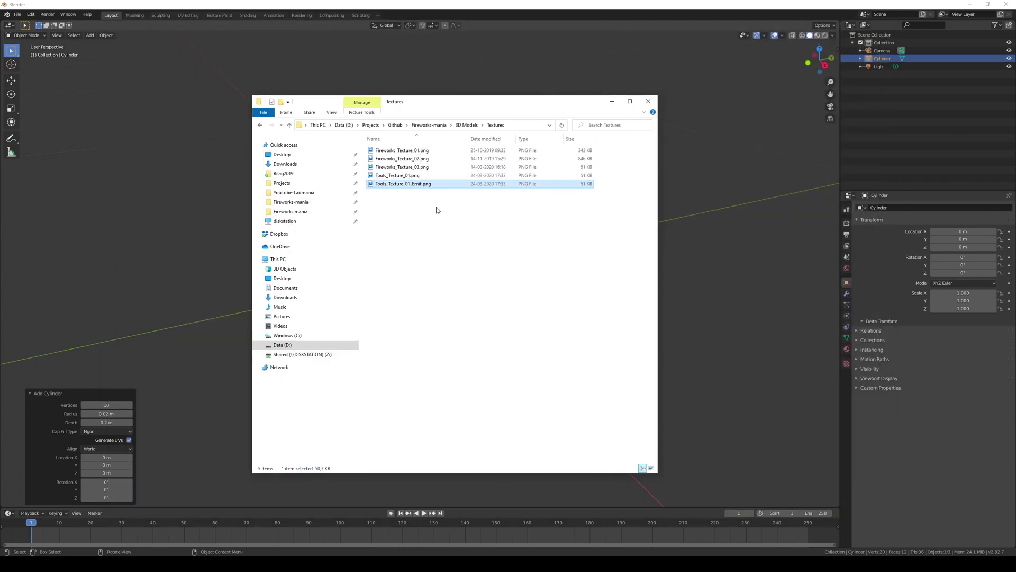
Step: Open Tools_Texture_01_Emit.png from the Textures folder as its own image in paint.net
{"action": "key", "text": "super"}
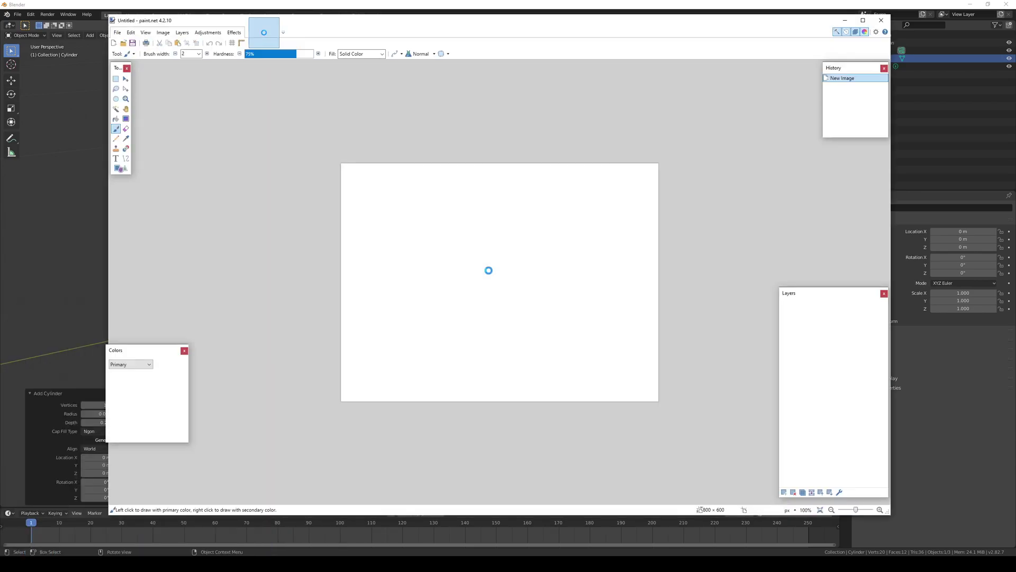
{"action": "left_click_drag", "start_coordinate": [403, 183], "coordinate": [489, 288]}
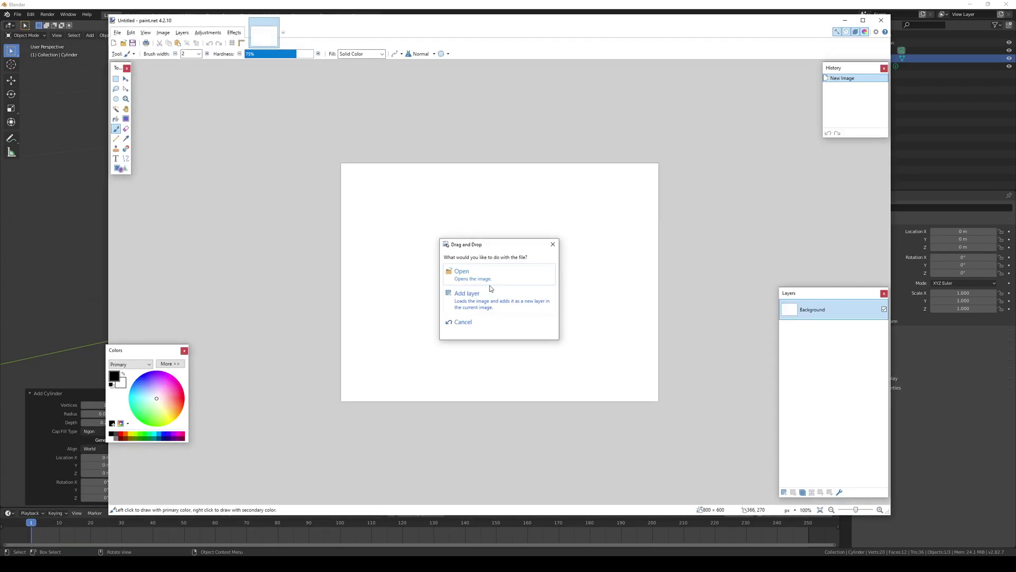
{"action": "left_click", "coordinate": [488, 276]}
Step: Erase everything except the upper colour row from the emission texture and save it
{"action": "left_click", "coordinate": [116, 79]}
{"action": "left_click_drag", "start_coordinate": [518, 238], "coordinate": [220, 430]}
{"action": "key", "text": "Delete"}
{"action": "mouse_move", "coordinate": [254, 503]}
{"action": "left_mouse_down"}
{"action": "mouse_move", "coordinate": [507, 487]}
{"action": "mouse_move", "coordinate": [400, 503]}
{"action": "left_mouse_up"}
{"action": "key", "text": "Delete"}
{"action": "scroll", "coordinate": [440, 492], "scroll_direction": "up", "scroll_amount": 5, "text": "ctrl"}
{"action": "middle_click_drag", "start_coordinate": [450, 487], "coordinate": [463, 408]}
{"action": "mouse_move", "coordinate": [673, 392]}
{"action": "left_mouse_down"}
{"action": "mouse_move", "coordinate": [520, 432]}
{"action": "mouse_move", "coordinate": [110, 446]}
{"action": "left_mouse_up"}
{"action": "key", "text": "Delete"}
{"action": "scroll", "coordinate": [503, 339], "scroll_direction": "down", "scroll_amount": 2, "text": "ctrl"}
{"action": "middle_click_drag", "start_coordinate": [502, 336], "coordinate": [584, 322]}
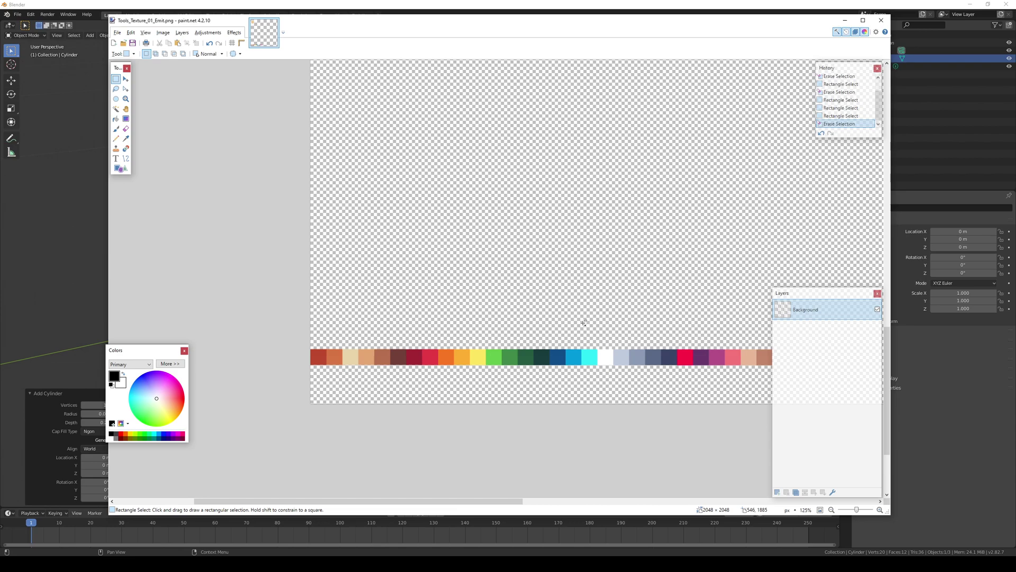
{"action": "key", "text": "ctrl+s"}
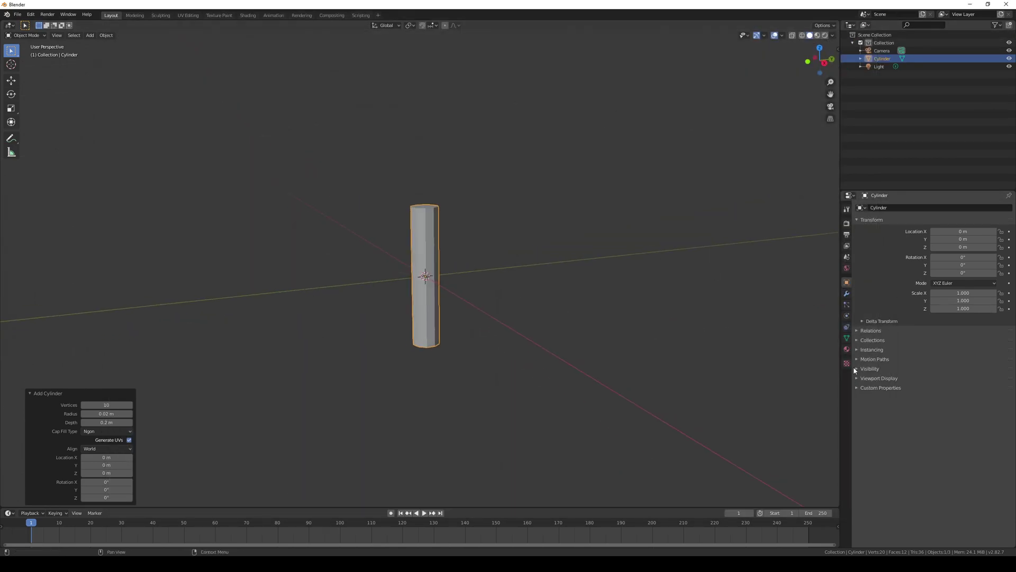
Step: In Blender, assign the existing material named Material to the cylinder
{"action": "left_click", "coordinate": [847, 350]}
{"action": "left_click", "coordinate": [861, 241]}
{"action": "left_click", "coordinate": [878, 253]}
Step: Set the material's Base Color to an Image Texture and load Tools_Texture_01.png from the Fireworks-mania project
{"action": "left_click", "coordinate": [1008, 322]}
{"action": "left_click", "coordinate": [863, 378]}
{"action": "left_click", "coordinate": [998, 331]}
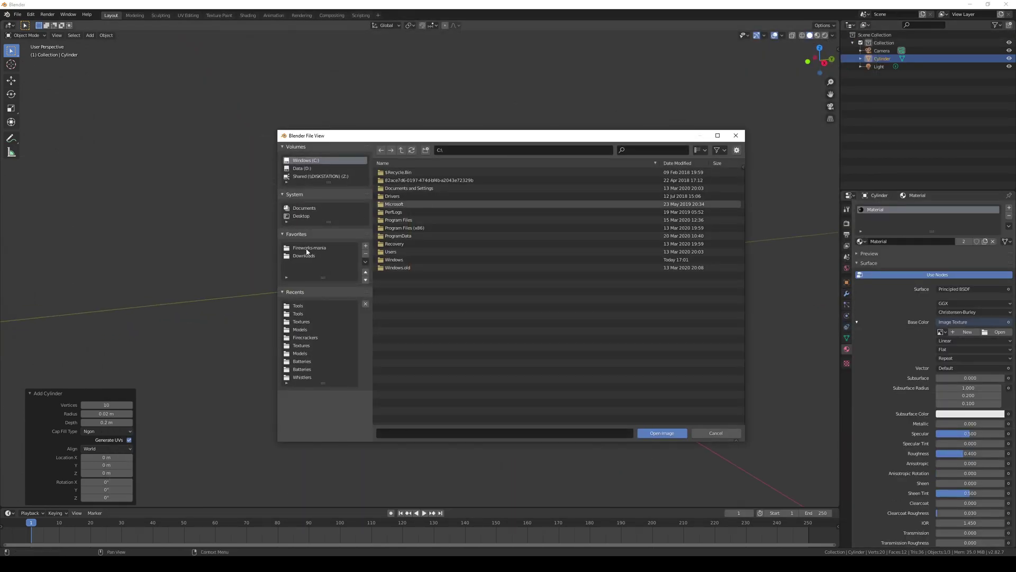
{"action": "left_click", "coordinate": [307, 248]}
{"action": "double_click", "coordinate": [405, 179]}
{"action": "double_click", "coordinate": [406, 205]}
Step: Switch to the UV Editing workspace to show the cylinder in Edit Mode beside its UVs
{"action": "left_click", "coordinate": [135, 15]}
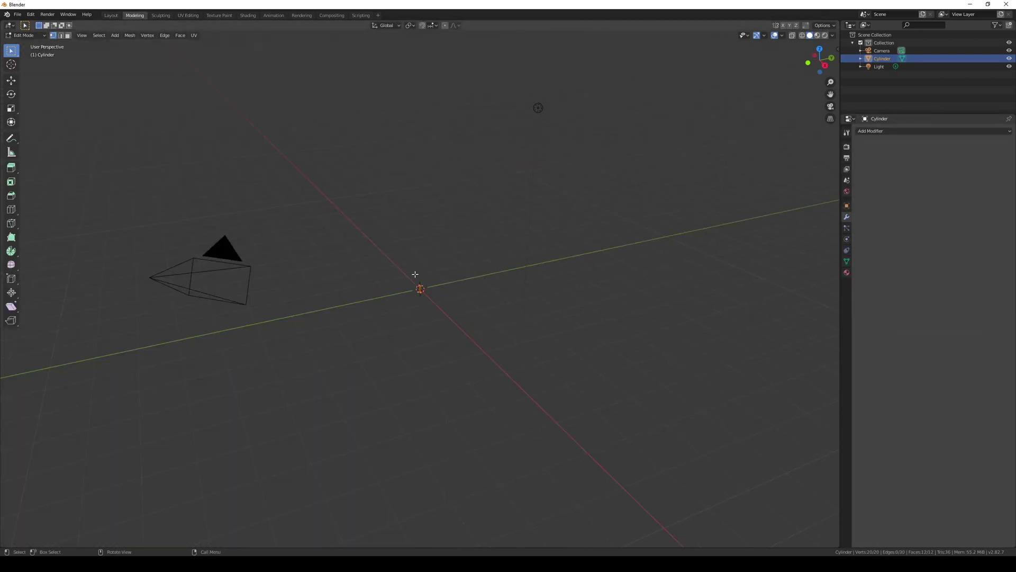
{"action": "key", "text": "ctrl+Page_Down"}
{"action": "key", "text": "ctrl+Page_Down"}
{"action": "left_click", "coordinate": [635, 333]}
{"action": "middle_click_drag", "start_coordinate": [635, 333], "coordinate": [642, 351]}
{"action": "scroll", "coordinate": [268, 263], "scroll_direction": "down", "scroll_amount": 12}
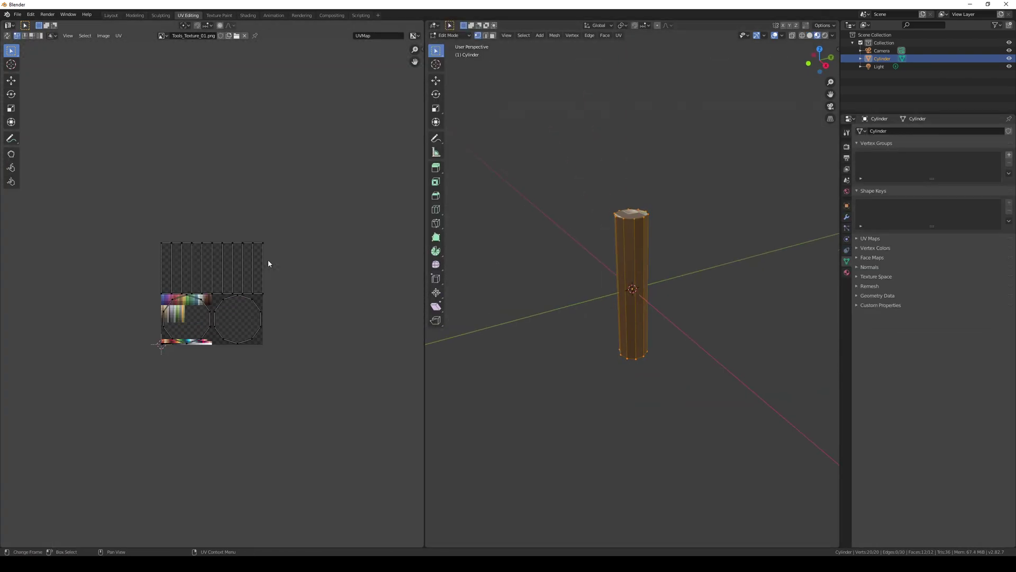
Step: Scale all of the cylinder's UVs to 0 and move them onto the dark navy swatch in the lower colour row
{"action": "scroll", "coordinate": [268, 264], "scroll_direction": "up", "scroll_amount": 4}
{"action": "key", "text": "a"}
{"action": "key", "text": "s"}
{"action": "key", "text": "0"}
{"action": "scroll", "coordinate": [233, 272], "scroll_direction": "up", "scroll_amount": 8}
{"action": "middle_click_drag", "start_coordinate": [333, 223], "coordinate": [391, 159]}
{"action": "key", "text": "g"}
{"action": "key", "text": "g"}
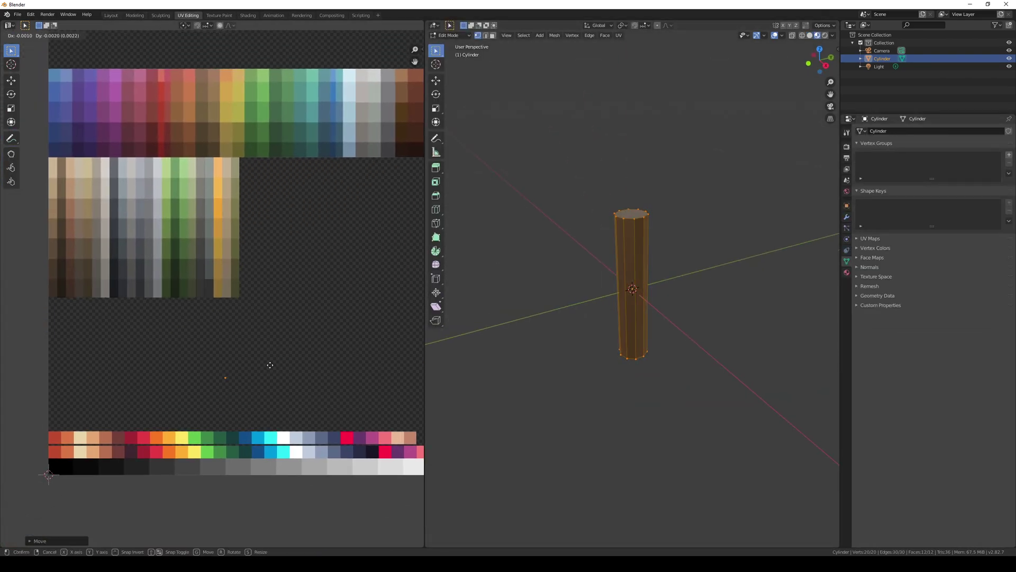
{"action": "left_click", "coordinate": [408, 427]}
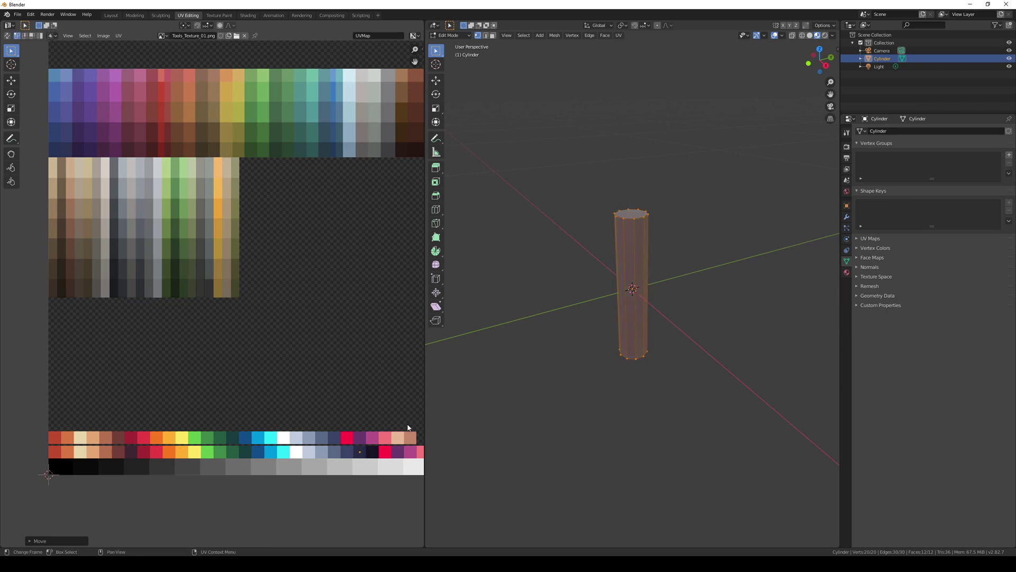
Step: Recess the cylinder's top face inside a thin rim and inset a small face at its centre
{"action": "middle_click_drag", "start_coordinate": [408, 427], "coordinate": [341, 419]}
{"action": "left_click", "coordinate": [562, 261]}
{"action": "middle_click_drag", "start_coordinate": [562, 260], "coordinate": [583, 266]}
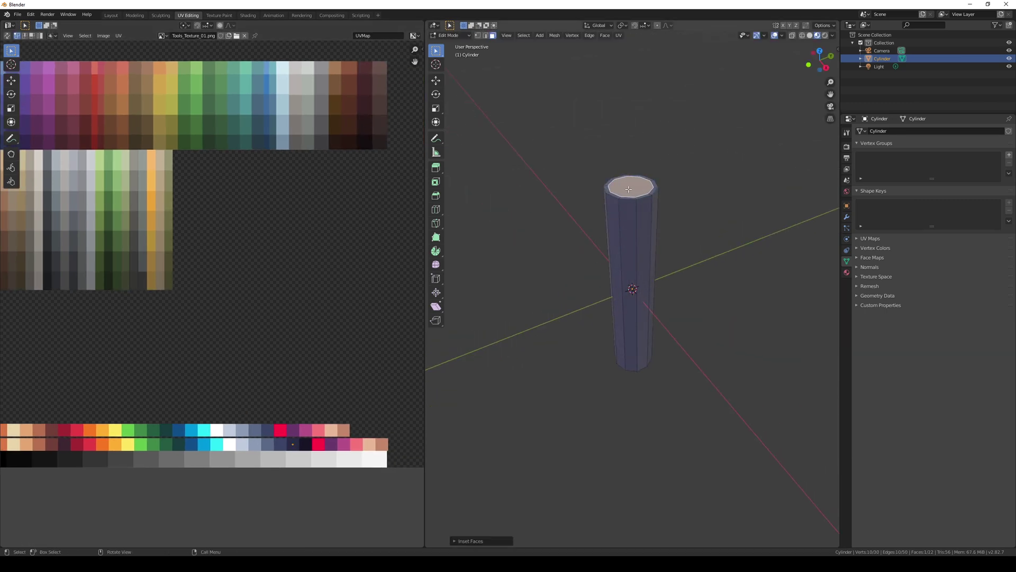
{"action": "left_click", "coordinate": [727, 257]}
{"action": "scroll", "coordinate": [691, 231], "scroll_direction": "up", "scroll_amount": 4}
{"action": "scroll", "coordinate": [691, 231], "scroll_direction": "down", "scroll_amount": 2}
{"action": "middle_click_drag", "start_coordinate": [691, 231], "coordinate": [686, 365], "text": "shift"}
{"action": "left_click", "coordinate": [834, 26]}
{"action": "left_click", "coordinate": [834, 27]}
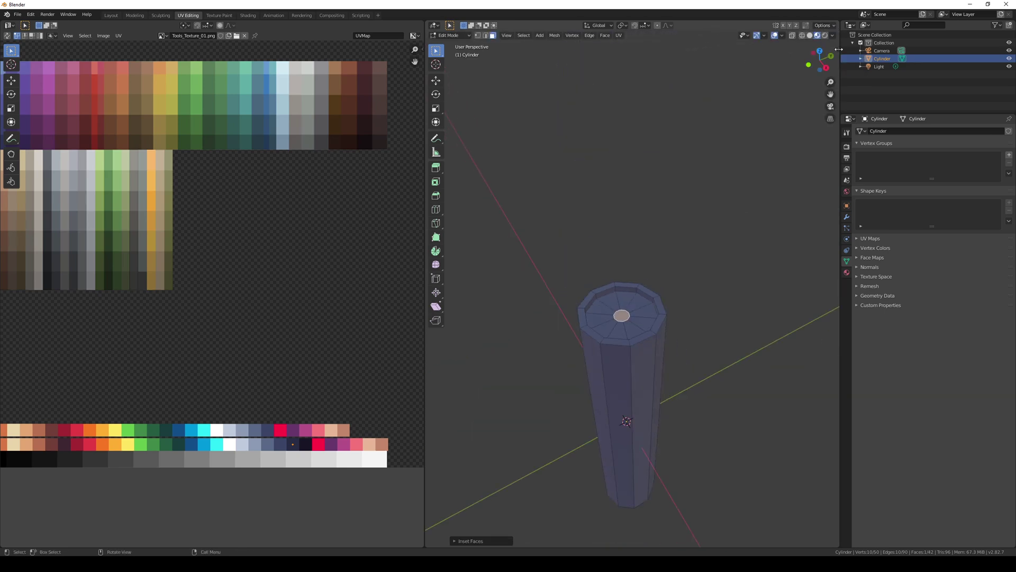
Step: Extrude the small centre face upward into a short knob and scale its top face slightly smaller
{"action": "left_click_drag", "start_coordinate": [838, 50], "coordinate": [754, 53]}
{"action": "left_click", "coordinate": [809, 66]}
{"action": "key", "text": "n"}
{"action": "middle_click_drag", "start_coordinate": [637, 311], "coordinate": [646, 288], "text": "shift"}
{"action": "scroll", "coordinate": [646, 287], "scroll_direction": "up", "scroll_amount": 5}
{"action": "key", "text": "e"}
{"action": "left_click", "coordinate": [649, 272]}
{"action": "key", "text": "s"}
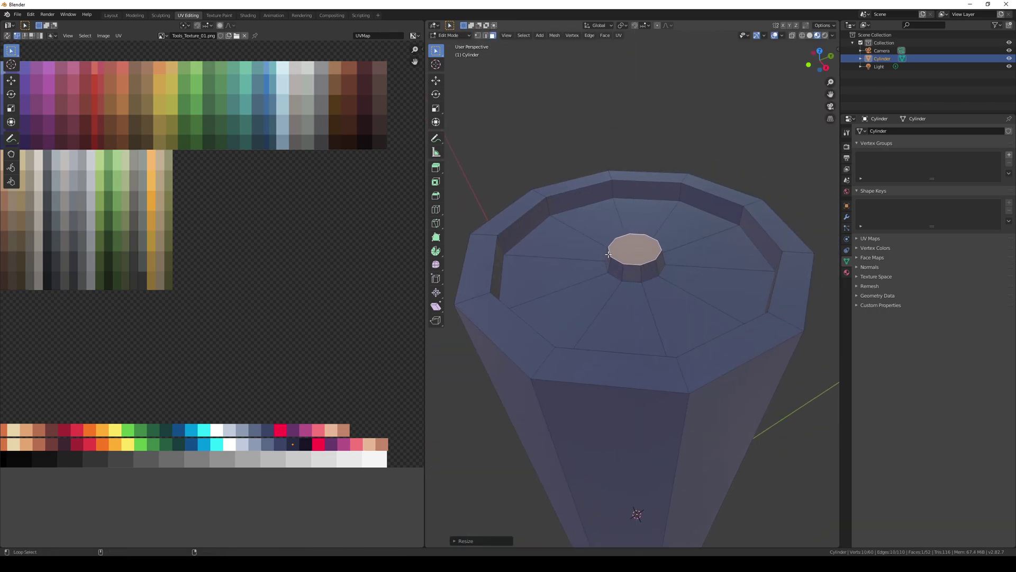
Step: Move the knob's UVs onto the upper row's crimson swatch and the recessed floor's UVs onto the lower row's near-black swatch
{"action": "key", "text": "g"}
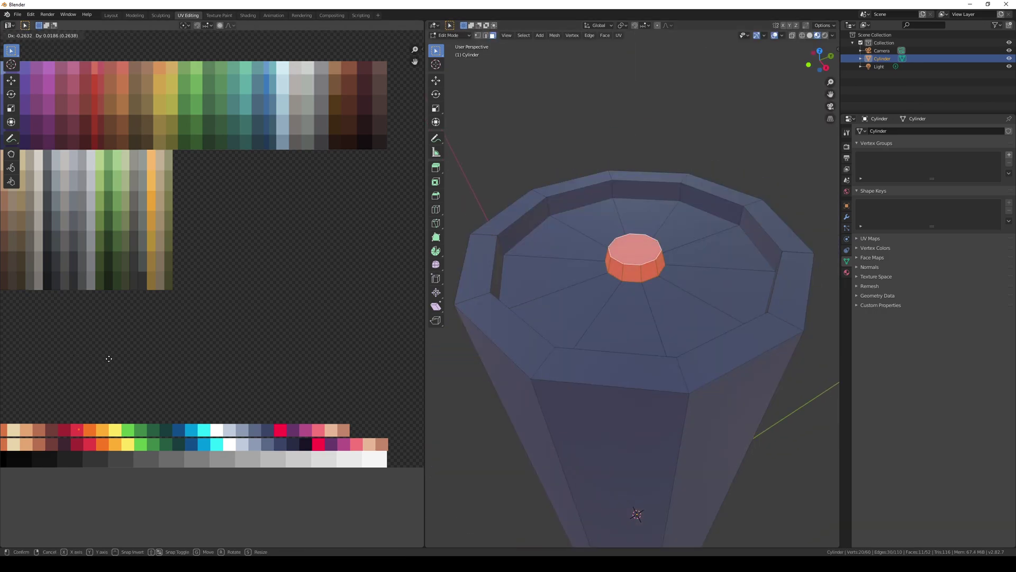
{"action": "left_click", "coordinate": [322, 373]}
{"action": "left_click", "coordinate": [585, 227]}
{"action": "left_click", "coordinate": [584, 227], "text": "alt"}
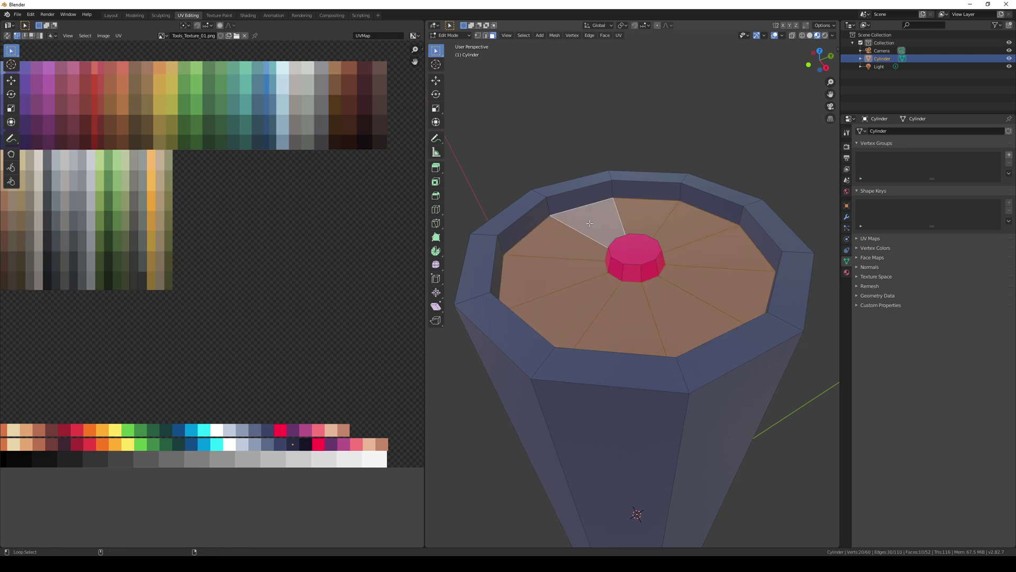
{"action": "key", "text": "g"}
{"action": "left_click", "coordinate": [308, 378]}
{"action": "left_click", "coordinate": [651, 148]}
Step: Add four evenly spaced horizontal loop cuts around the cylinder's side
{"action": "scroll", "coordinate": [651, 148], "scroll_direction": "down", "scroll_amount": 9}
{"action": "middle_click_drag", "start_coordinate": [556, 418], "coordinate": [557, 363]}
{"action": "left_click", "coordinate": [614, 305], "text": "alt"}
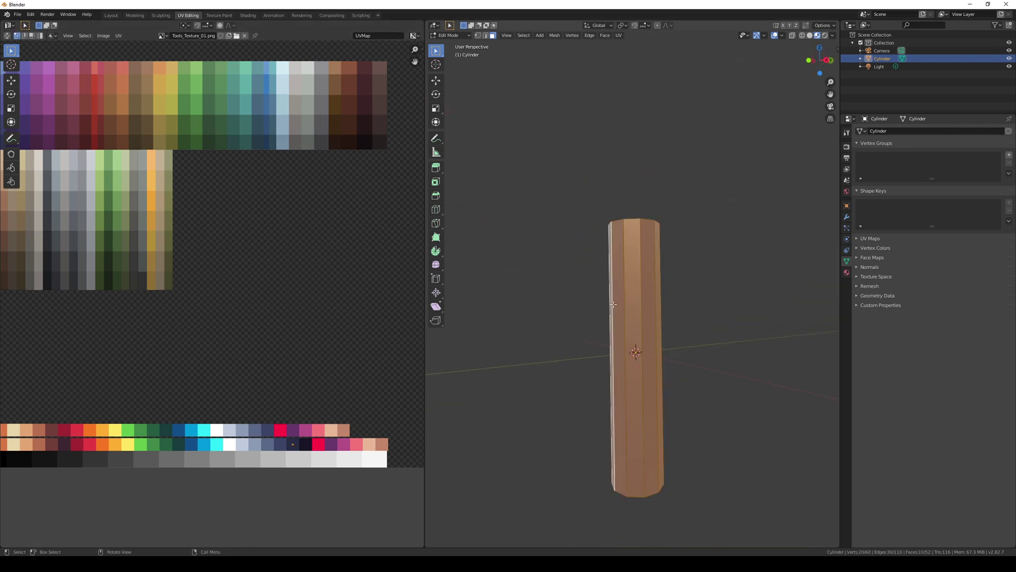
{"action": "left_click", "coordinate": [612, 304]}
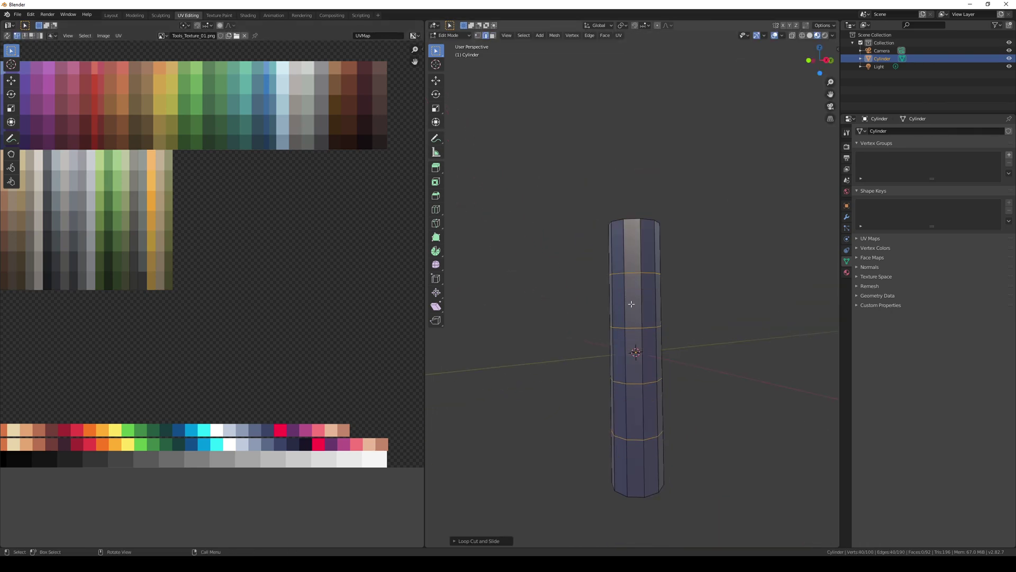
Step: Move the inner edge loops along Z next to the outer ones, forming narrow upper and lower bands
{"action": "middle_click_drag", "start_coordinate": [631, 303], "coordinate": [596, 312]}
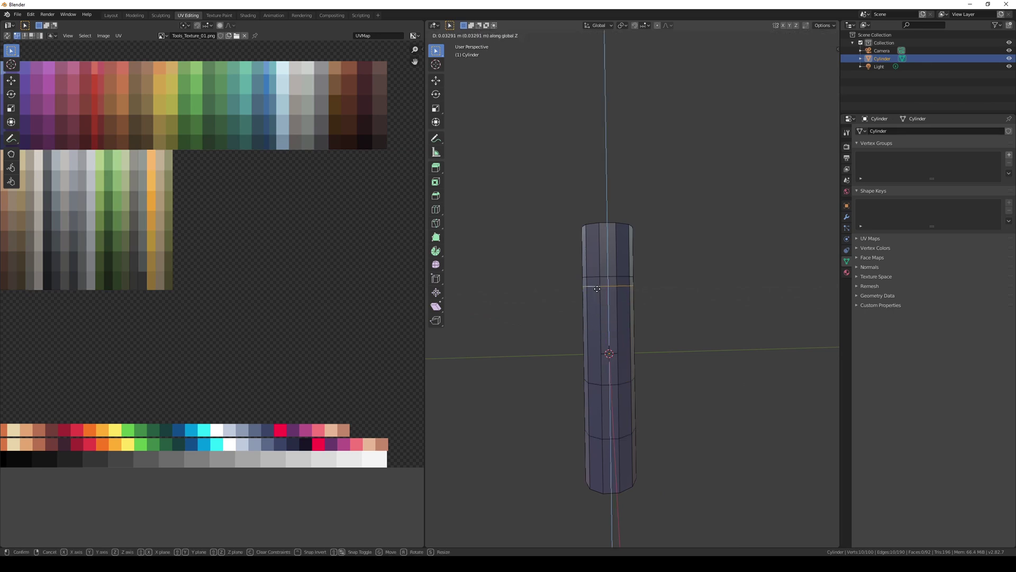
{"action": "left_click", "coordinate": [597, 289]}
{"action": "key", "text": "g"}
{"action": "key", "text": "z"}
{"action": "left_click", "coordinate": [596, 428]}
Step: Extrude both narrow bands slightly inward along their normals and move their UVs onto the crimson swatch in the upper row
{"action": "left_click", "coordinate": [589, 290]}
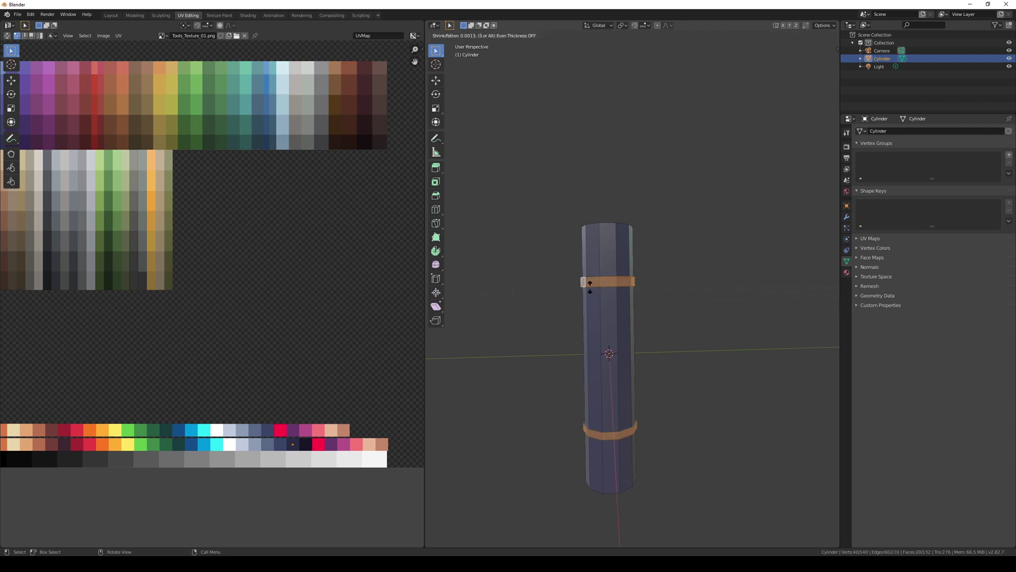
{"action": "key", "text": "g"}
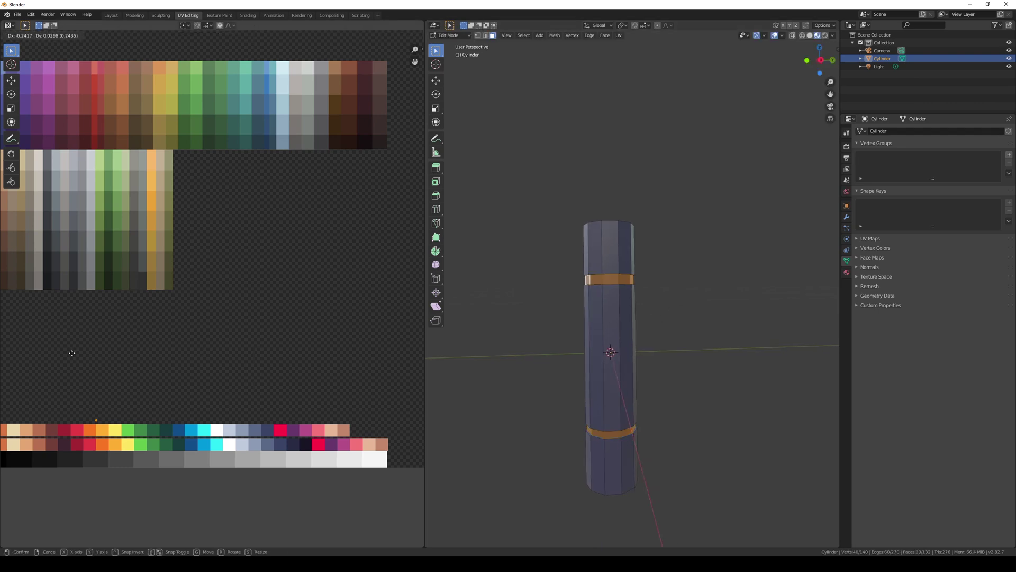
{"action": "left_click", "coordinate": [71, 352]}
{"action": "left_click", "coordinate": [499, 300]}
{"action": "middle_click_drag", "start_coordinate": [499, 299], "coordinate": [525, 325]}
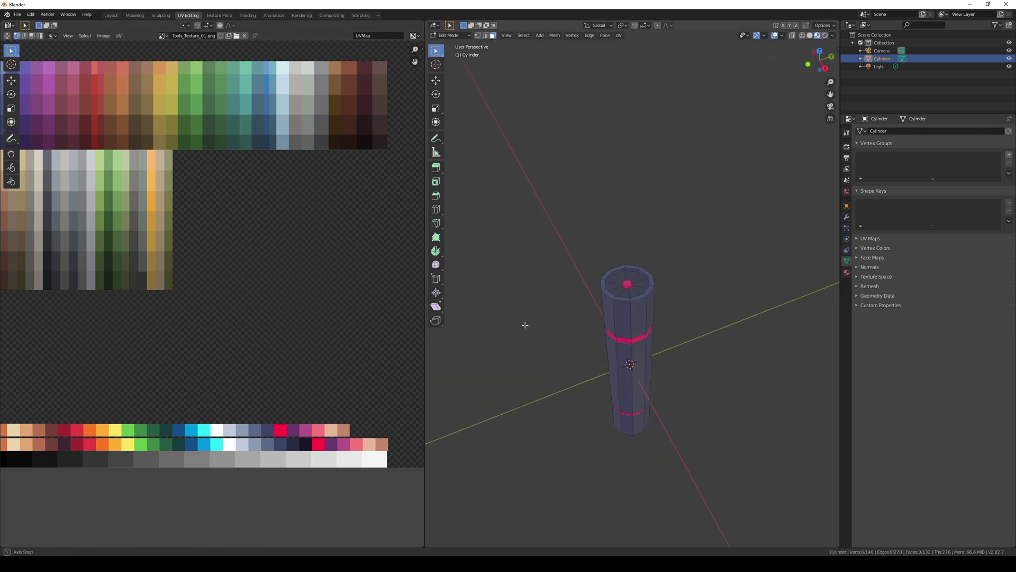
{"action": "scroll", "coordinate": [635, 286], "scroll_direction": "up", "scroll_amount": 8}
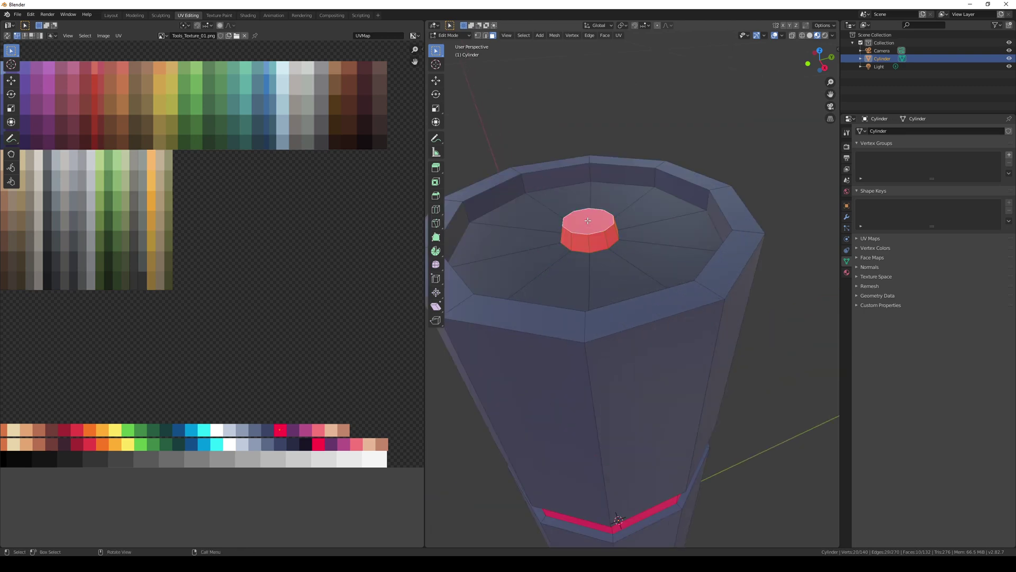
Step: Lower the crimson knob into the recess, then extrude its top upward and scale it into a narrower tip
{"action": "key", "text": "g"}
{"action": "left_click", "coordinate": [628, 253]}
{"action": "key", "text": "s"}
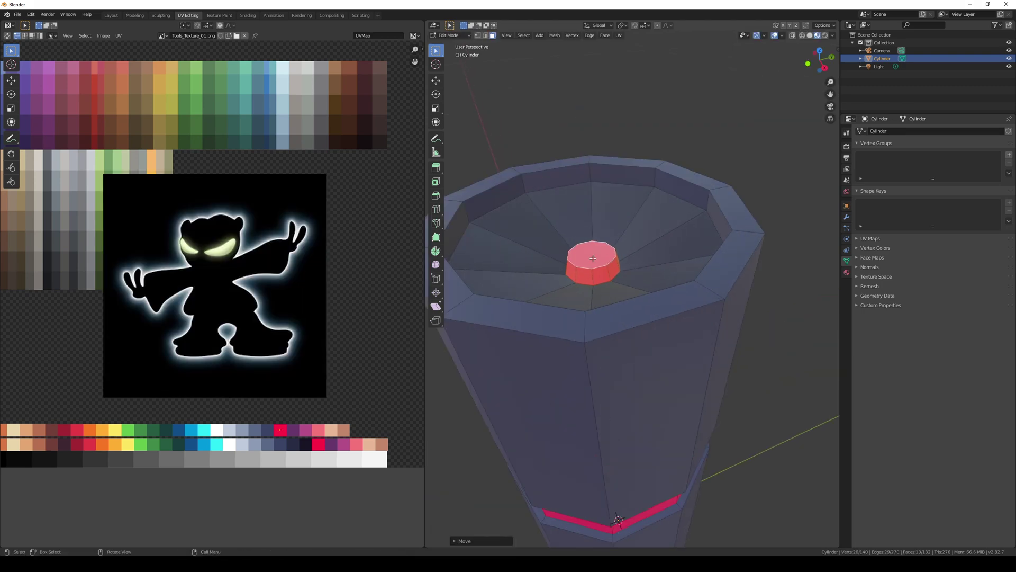
{"action": "left_click", "coordinate": [594, 254]}
{"action": "key", "text": "s"}
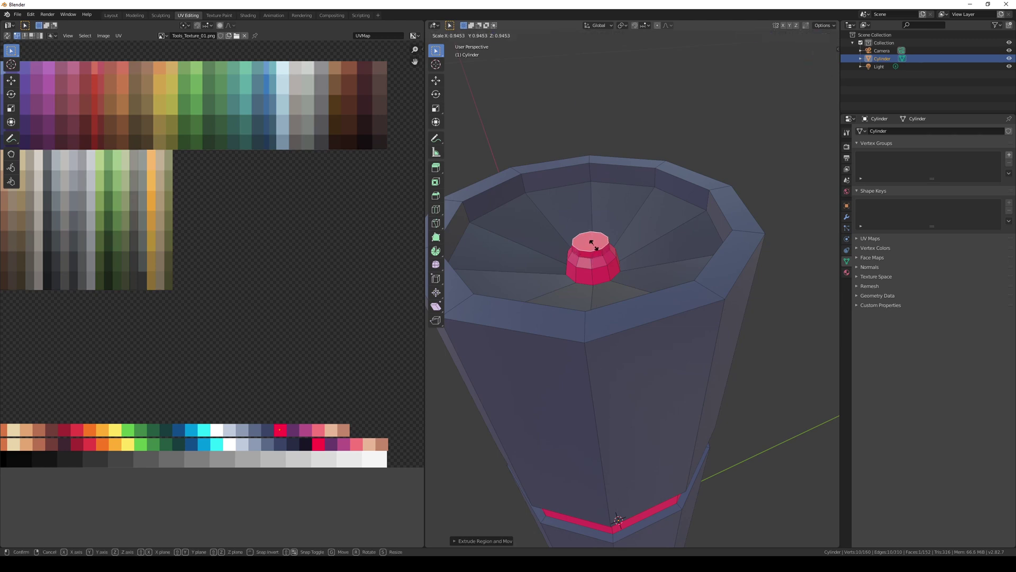
{"action": "left_click", "coordinate": [788, 270]}
Step: Add two horizontal loop cuts around the section between the crimson bands and move them closer together along Z
{"action": "scroll", "coordinate": [788, 270], "scroll_direction": "down", "scroll_amount": 9}
{"action": "middle_click_drag", "start_coordinate": [649, 366], "coordinate": [618, 328]}
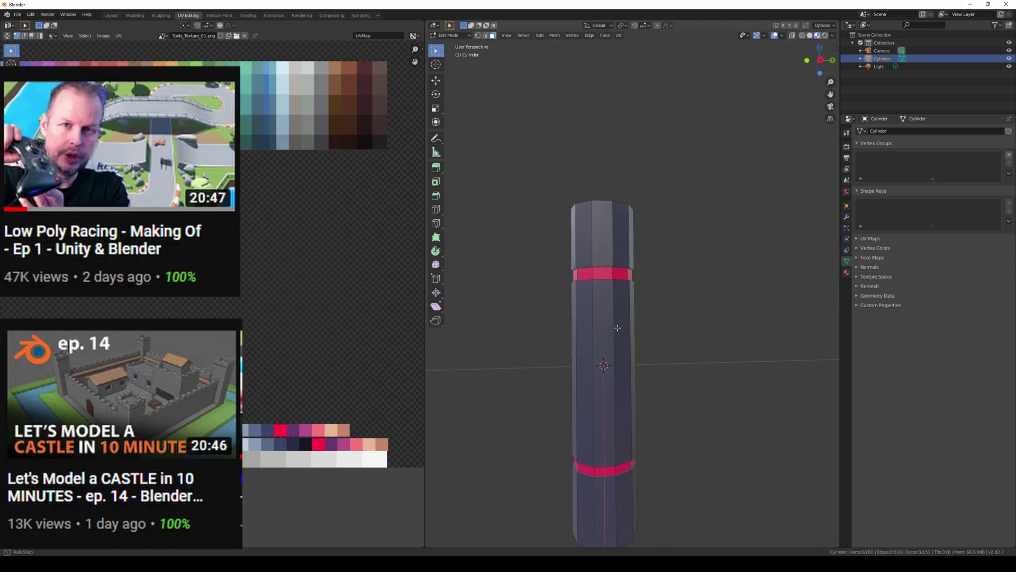
{"action": "left_click", "coordinate": [575, 358], "text": "alt"}
{"action": "key", "text": "ctrl+r"}
{"action": "scroll", "coordinate": [575, 358], "scroll_direction": "up", "scroll_amount": 1}
{"action": "left_click", "coordinate": [575, 357]}
{"action": "right_click", "coordinate": [575, 357]}
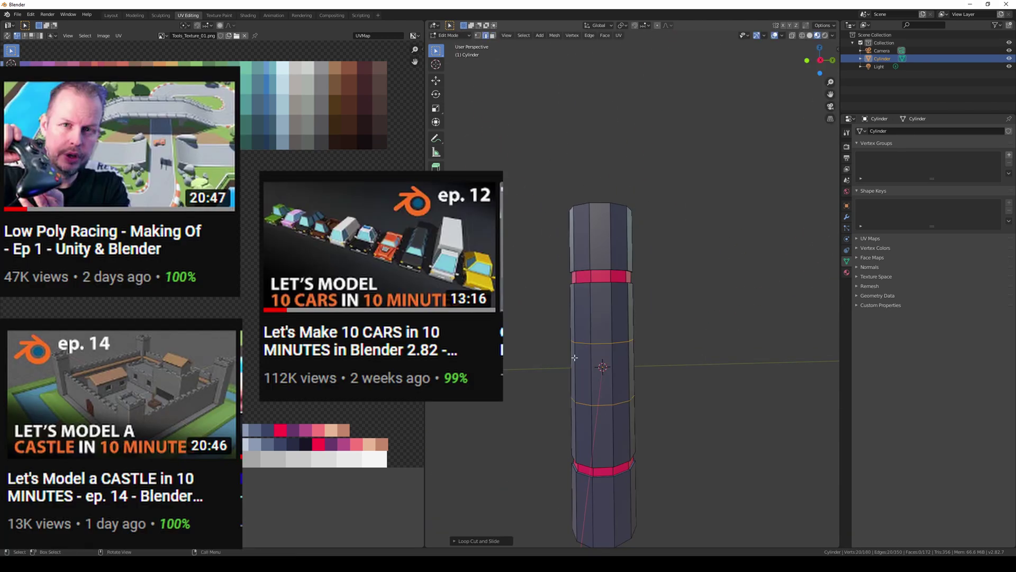
{"action": "key", "text": "alt+a"}
{"action": "left_click", "coordinate": [586, 354]}
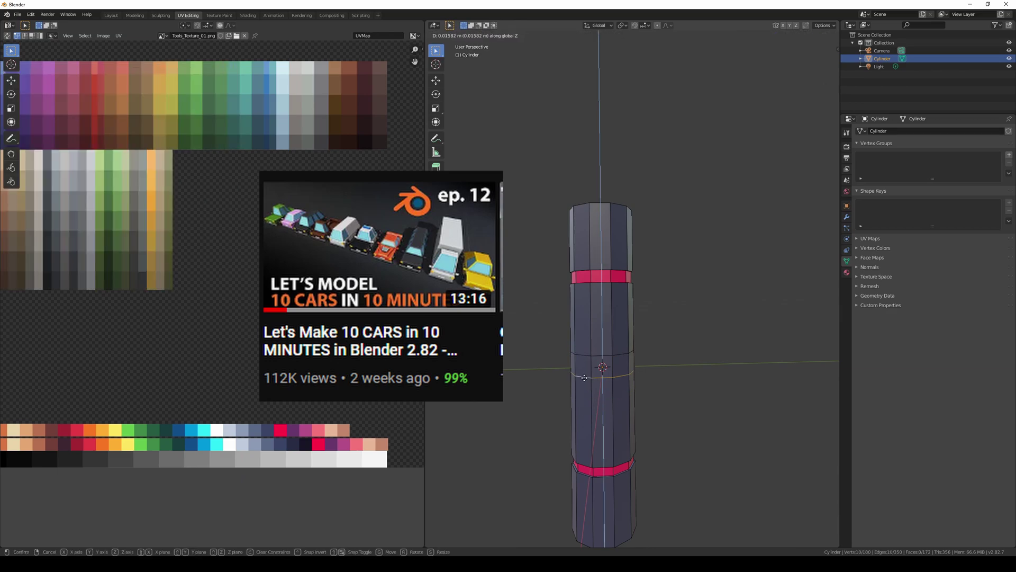
{"action": "scroll", "coordinate": [587, 371], "scroll_direction": "up", "scroll_amount": 3}
{"action": "left_click", "coordinate": [589, 376]}
Step: Extrude one side face between the two middle loops outward and scale it down slightly as a raised button base
{"action": "key", "text": "alt+e"}
{"action": "left_click", "coordinate": [590, 371]}
{"action": "middle_click_drag", "start_coordinate": [590, 370], "coordinate": [633, 350]}
{"action": "key", "text": "ctrl+z"}
{"action": "key", "text": "alt+e"}
{"action": "left_click", "coordinate": [621, 350]}
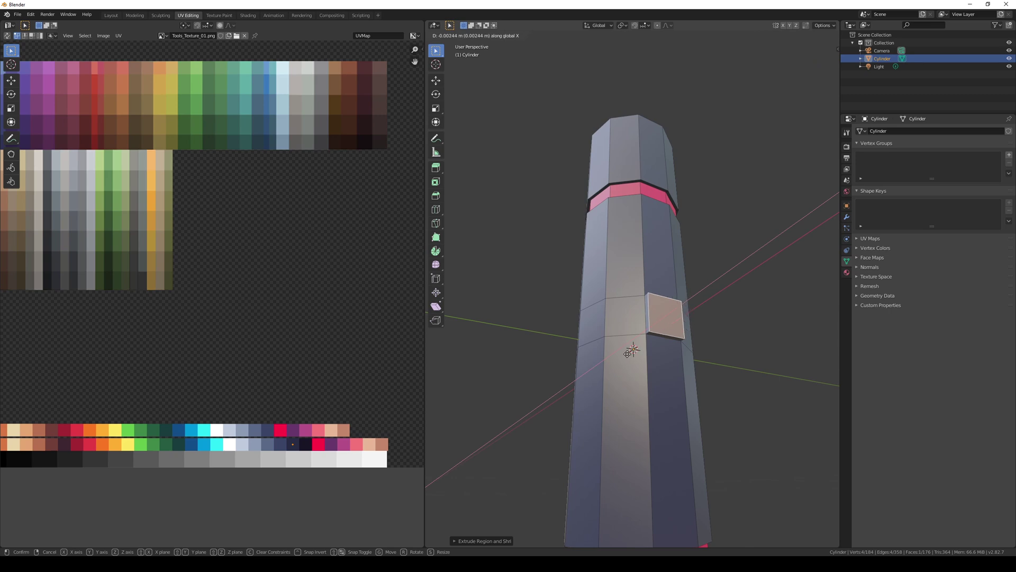
{"action": "left_click", "coordinate": [634, 351]}
{"action": "scroll", "coordinate": [645, 333], "scroll_direction": "up", "scroll_amount": 4}
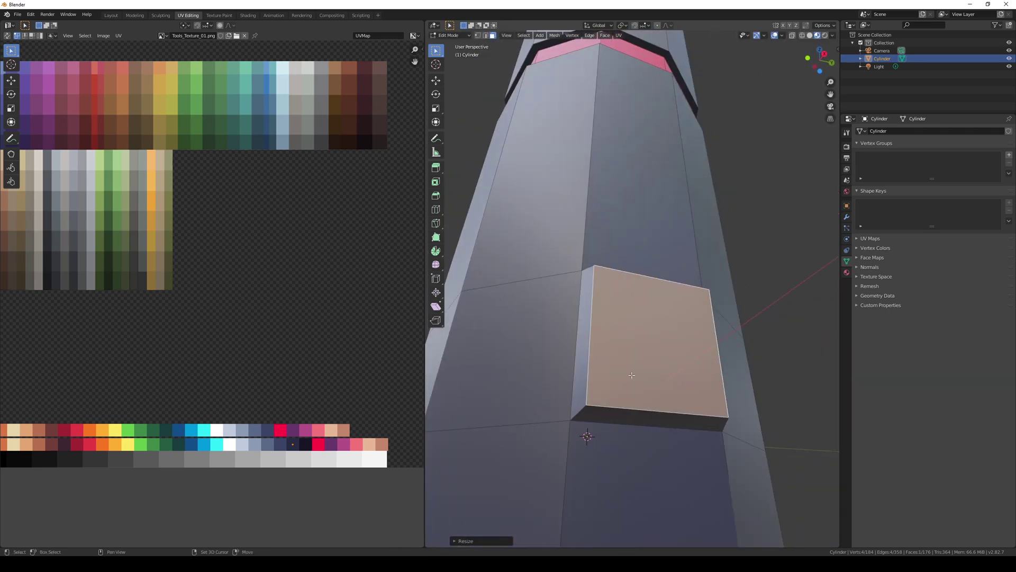
Step: Inset the front face of the button base and extrude the inner face outward to form the button
{"action": "scroll", "coordinate": [651, 325], "scroll_direction": "down", "scroll_amount": 2}
{"action": "key", "text": "i"}
{"action": "key", "text": "e"}
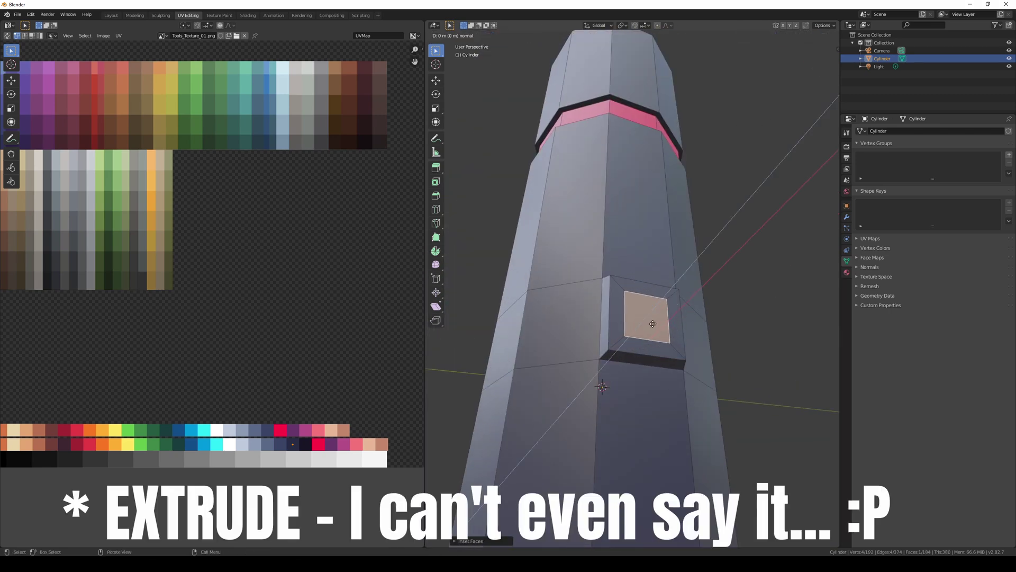
{"action": "key", "text": "alt+s"}
{"action": "left_click", "coordinate": [662, 315]}
{"action": "middle_click_drag", "start_coordinate": [662, 315], "coordinate": [673, 338]}
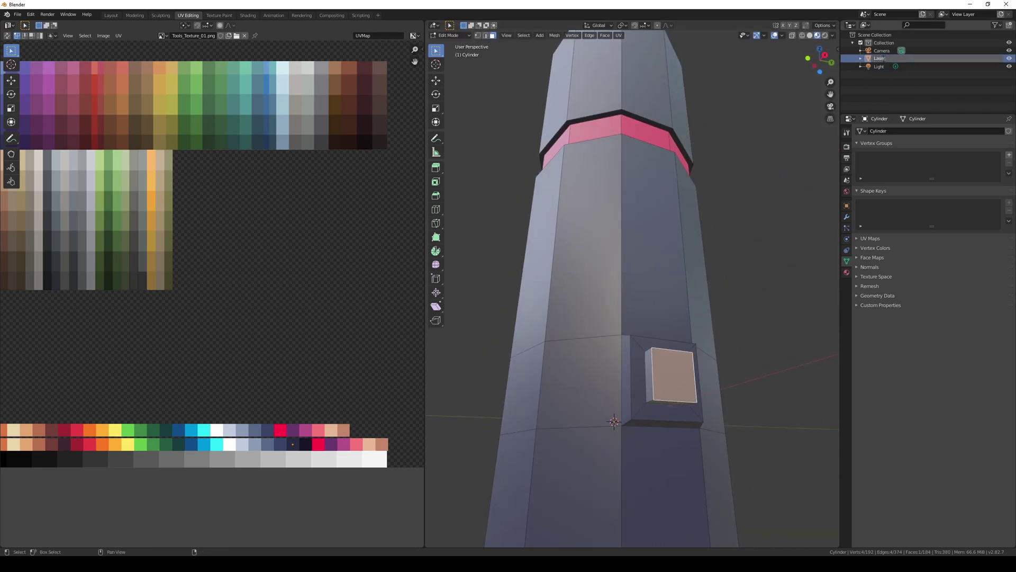
Step: Rename the cylinder object as LaserPointer and place it in a new collection named Laser
{"action": "type", "text": "Laser"}
{"action": "key", "text": "Return"}
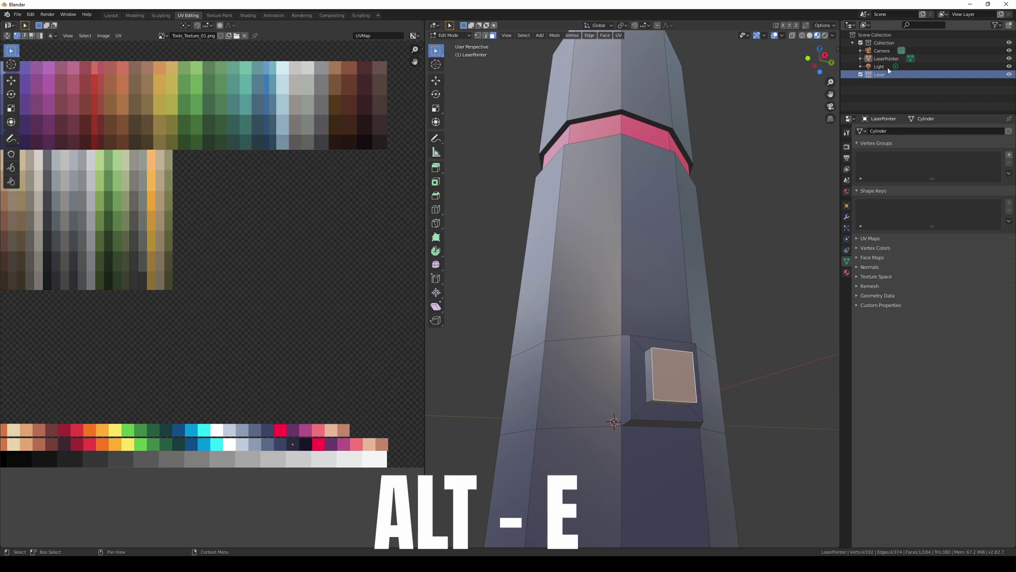
{"action": "left_click", "coordinate": [852, 43]}
Step: Select all the button's faces and move their UVs onto the upper row's crimson swatch
{"action": "left_click", "coordinate": [666, 359], "text": "shift"}
{"action": "key", "text": "g"}
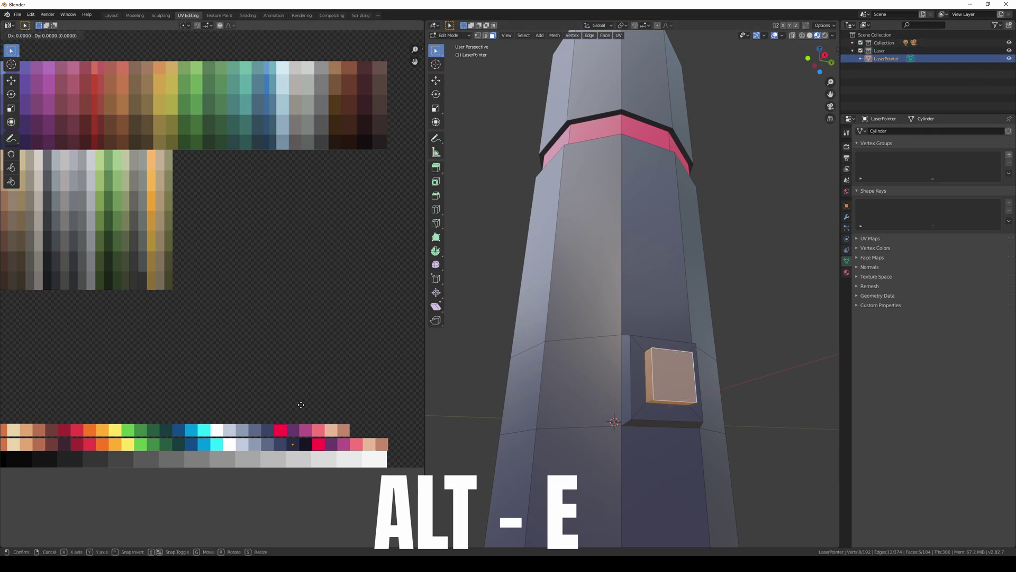
{"action": "left_click", "coordinate": [287, 395]}
Step: Select the faces of the raised base around the button and move their UVs onto the near-black swatch
{"action": "left_click", "coordinate": [637, 342]}
{"action": "middle_click_drag", "start_coordinate": [637, 342], "coordinate": [643, 299]}
{"action": "left_click", "coordinate": [670, 274], "text": "alt"}
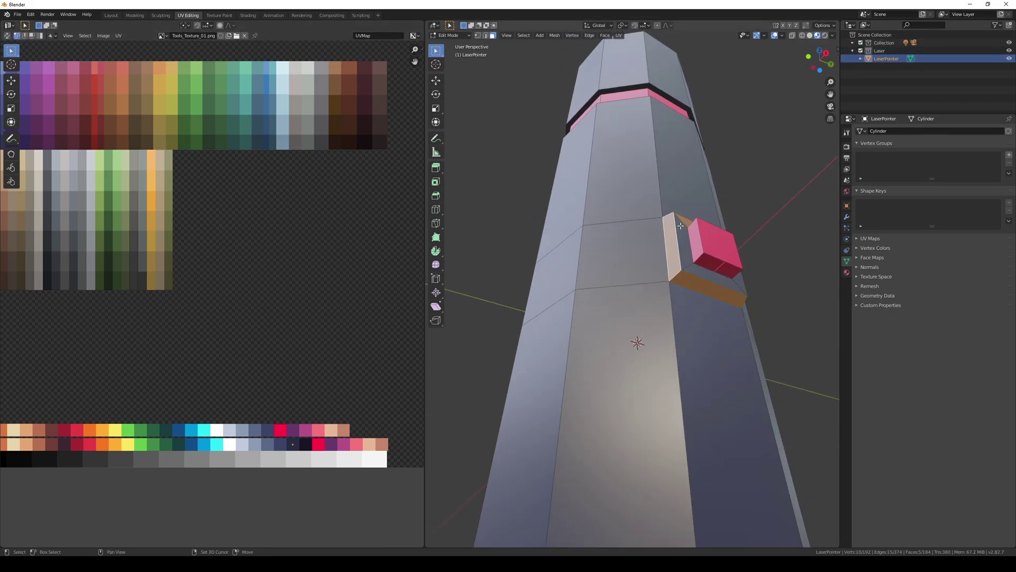
{"action": "left_click", "coordinate": [739, 277], "text": "alt+shift"}
{"action": "mouse_move", "coordinate": [743, 278]}
{"action": "middle_mouse_down"}
{"action": "mouse_move", "coordinate": [723, 272]}
{"action": "mouse_move", "coordinate": [749, 291]}
{"action": "middle_mouse_up"}
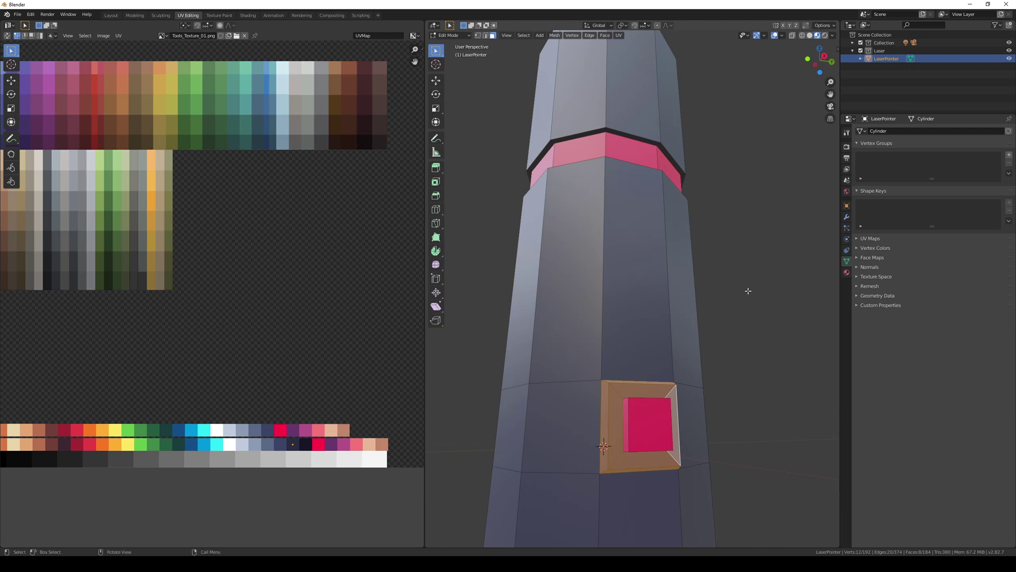
{"action": "key", "text": "g"}
{"action": "left_click", "coordinate": [343, 374]}
Step: Inset the cylinder's bottom end face and move the inner face along Z
{"action": "key", "text": "alt+a"}
{"action": "scroll", "coordinate": [467, 366], "scroll_direction": "down", "scroll_amount": 7}
{"action": "middle_click_drag", "start_coordinate": [618, 389], "coordinate": [619, 353]}
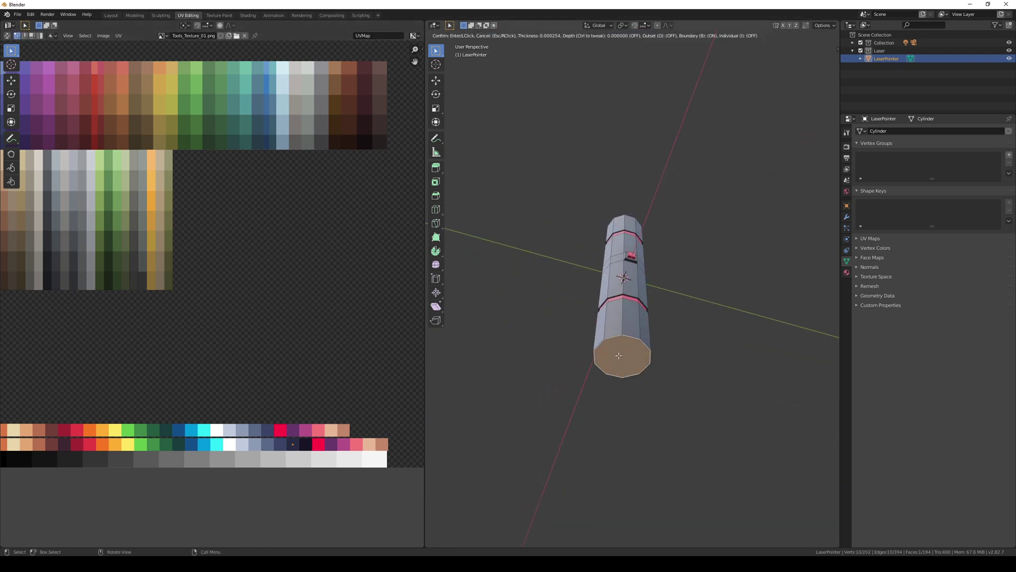
{"action": "left_click", "coordinate": [692, 420]}
{"action": "key", "text": "g"}
{"action": "key", "text": "z"}
{"action": "left_click", "coordinate": [691, 413]}
Step: Move the bottom end cap's UVs onto the lower row's near-black swatch
{"action": "left_click", "coordinate": [689, 408]}
{"action": "middle_click_drag", "start_coordinate": [687, 403], "coordinate": [662, 331]}
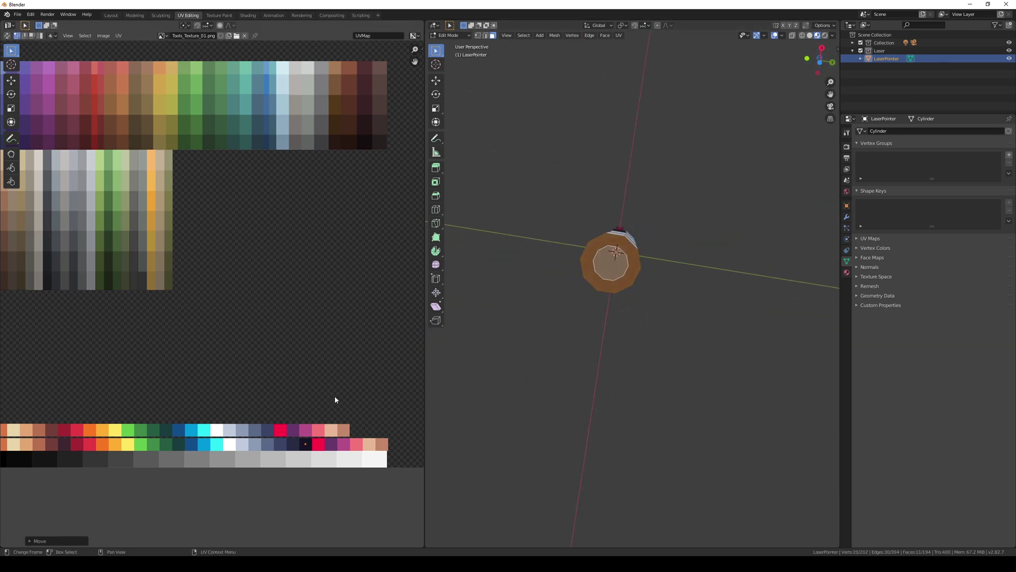
{"action": "key", "text": "alt+a"}
Step: Select the crimson button's linked faces and apply a UV mapping operation to them
{"action": "middle_click_drag", "start_coordinate": [476, 381], "coordinate": [540, 294]}
{"action": "scroll", "coordinate": [635, 357], "scroll_direction": "up", "scroll_amount": 6}
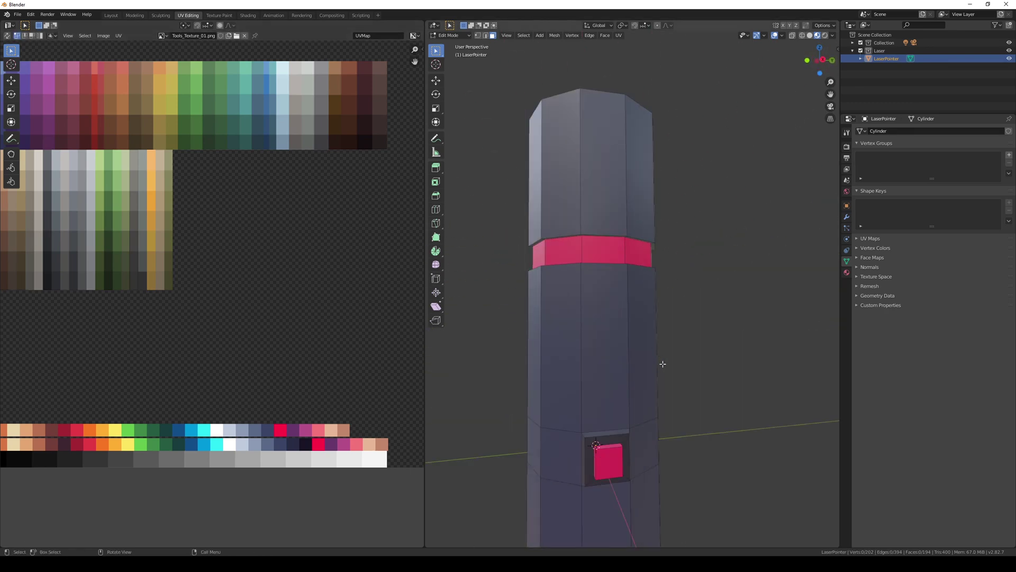
{"action": "middle_click_drag", "start_coordinate": [662, 363], "coordinate": [686, 344]}
{"action": "middle_click_drag", "start_coordinate": [685, 392], "coordinate": [687, 347], "text": "shift"}
{"action": "scroll", "coordinate": [691, 344], "scroll_direction": "up", "scroll_amount": 5}
{"action": "key", "text": "l"}
{"action": "middle_click_drag", "start_coordinate": [762, 323], "coordinate": [688, 370]}
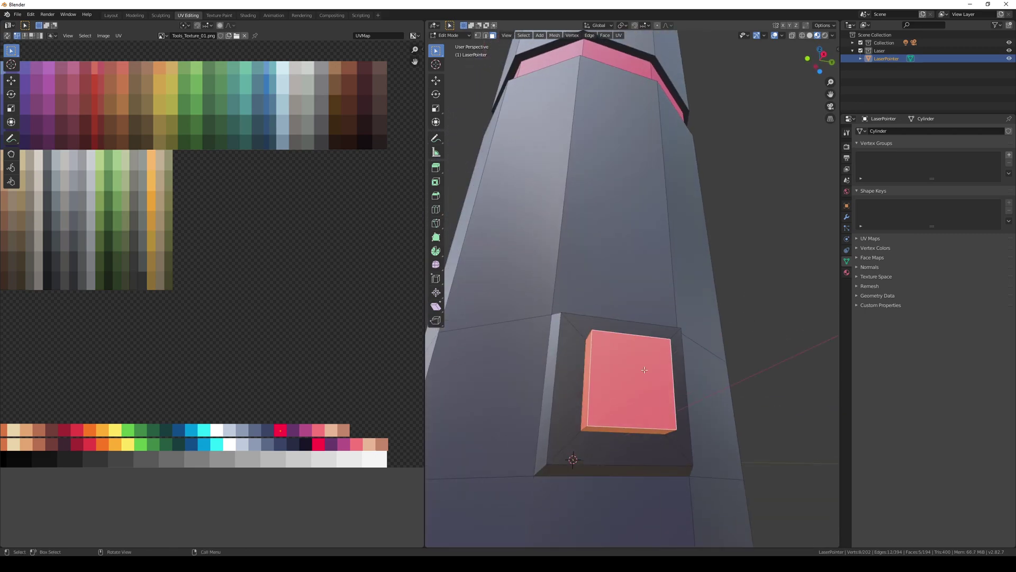
{"action": "key", "text": "u"}
{"action": "left_click", "coordinate": [614, 517]}
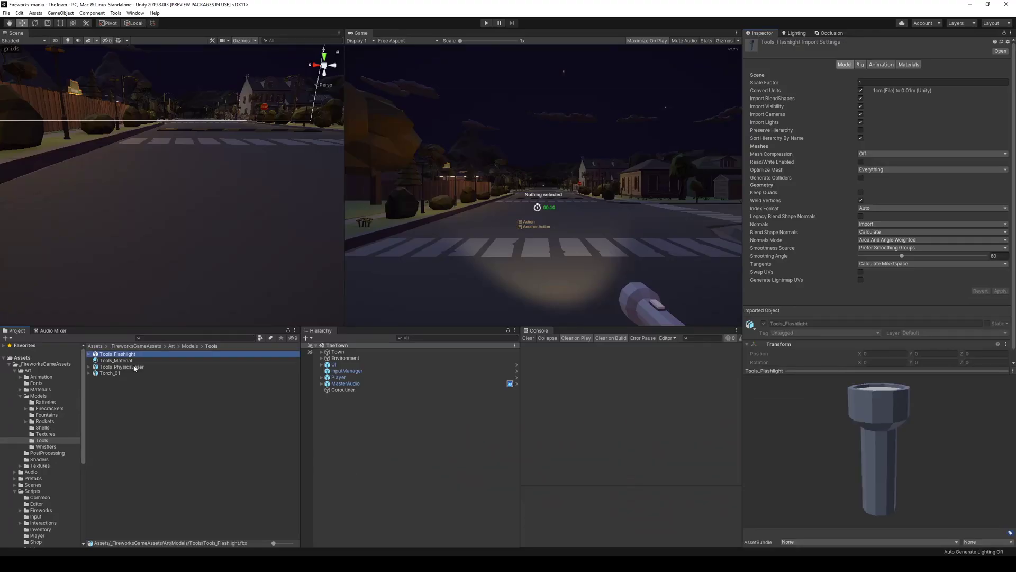
Step: Switch to Unity and assign Tools_Texture_01_Emit as the emission map of Tools_Material
{"action": "left_click", "coordinate": [135, 366]}
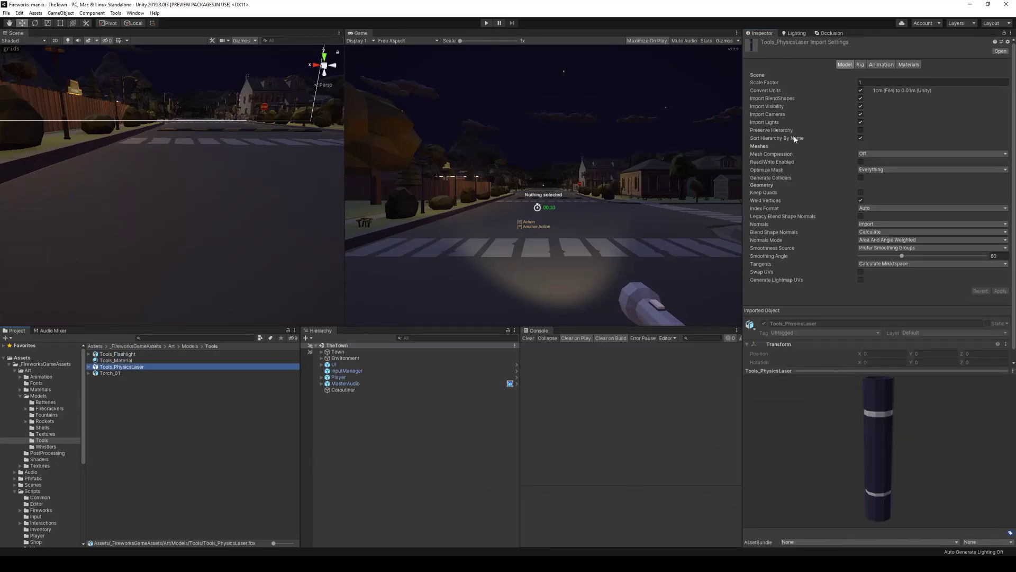
{"action": "key", "text": "Up"}
{"action": "left_click", "coordinate": [753, 156]}
{"action": "left_click", "coordinate": [306, 284]}
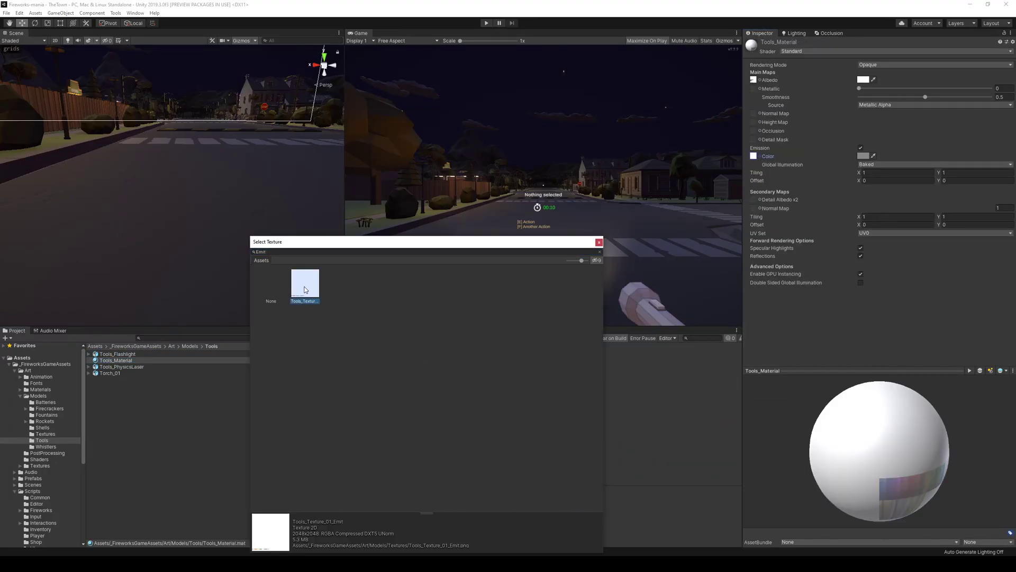
{"action": "double_click", "coordinate": [307, 283]}
Step: Set the emission colour of Tools_Material to white, RGB 255, 255, 255
{"action": "left_click", "coordinate": [863, 155]}
{"action": "left_click_drag", "start_coordinate": [483, 344], "coordinate": [484, 313]}
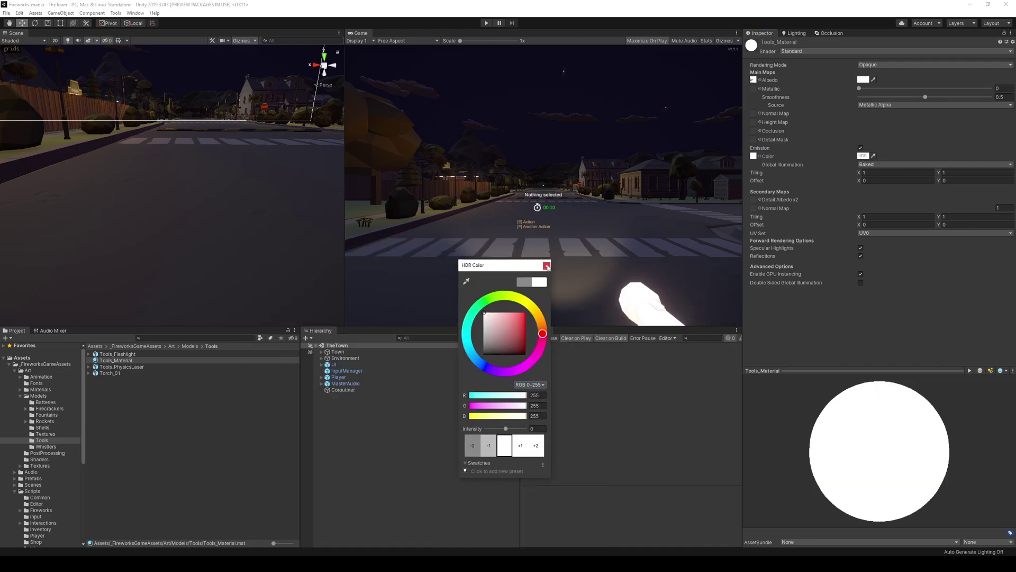
{"action": "left_click", "coordinate": [548, 266]}
Step: Duplicate Tools_Material, name the copy Tools_Material_Emit and open the Textures folder
{"action": "left_click", "coordinate": [126, 361]}
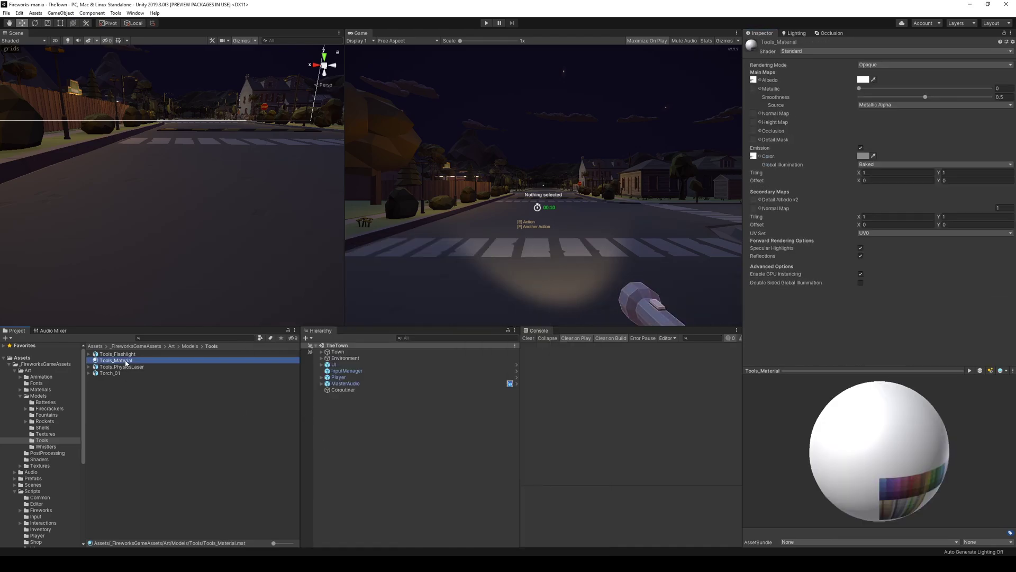
{"action": "key", "text": "BackSpace"}
{"action": "key", "text": "BackSpace"}
{"action": "type", "text": "_Emit"}
{"action": "key", "text": "Return"}
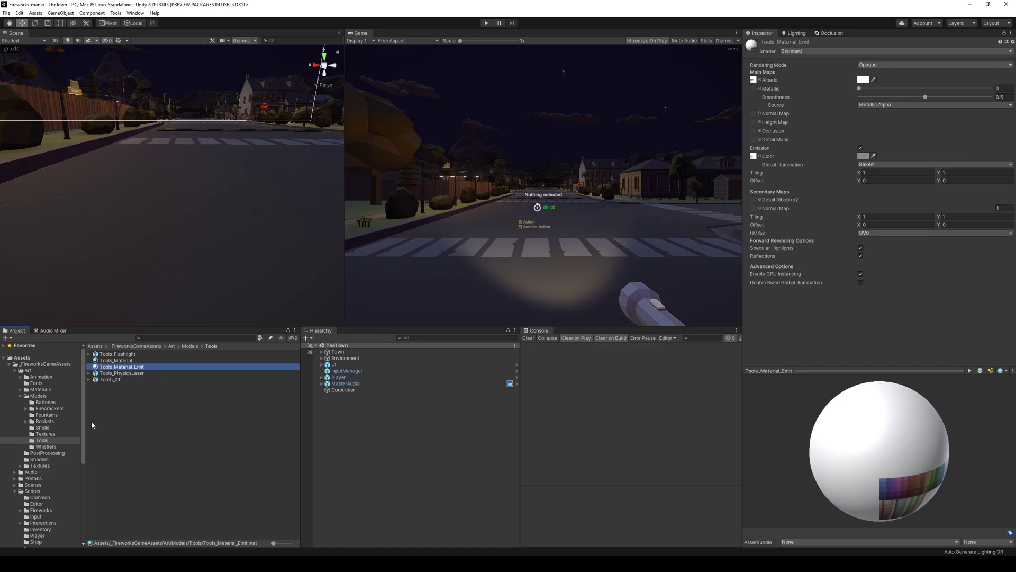
{"action": "left_click", "coordinate": [45, 434]}
{"action": "left_click", "coordinate": [117, 367]}
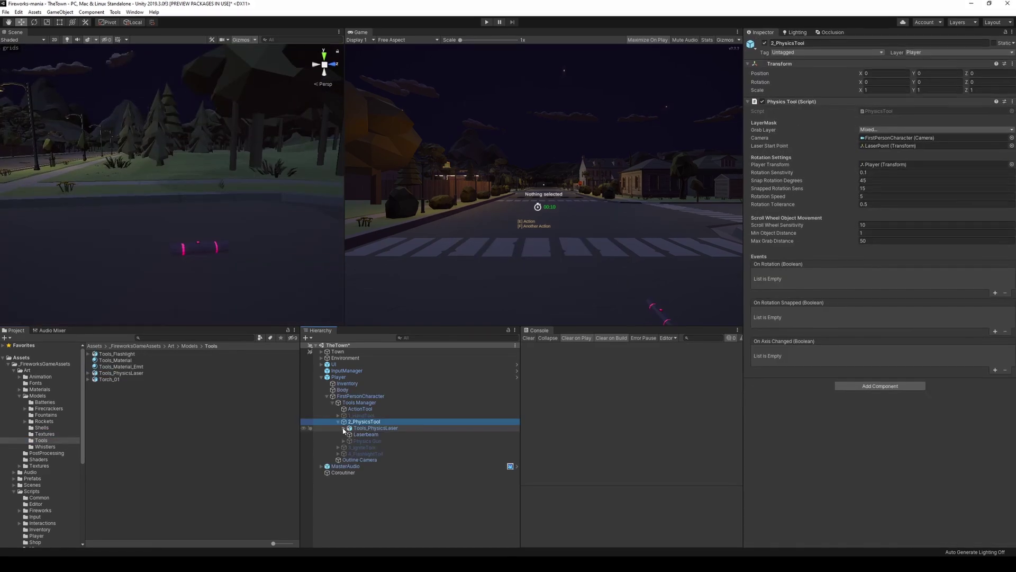
Step: Try to move LaserPoint out of its disabled parent object to sit beside Laserbeam under 2_PhysicsTool
{"action": "left_click", "coordinate": [344, 429]}
{"action": "left_click", "coordinate": [343, 428]}
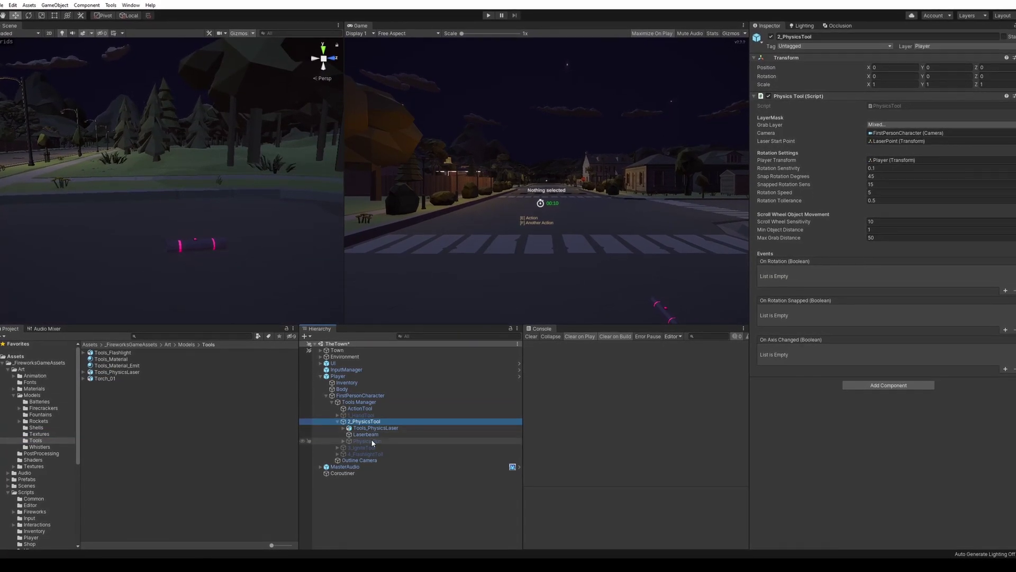
{"action": "left_click_drag", "start_coordinate": [374, 435], "coordinate": [378, 428]}
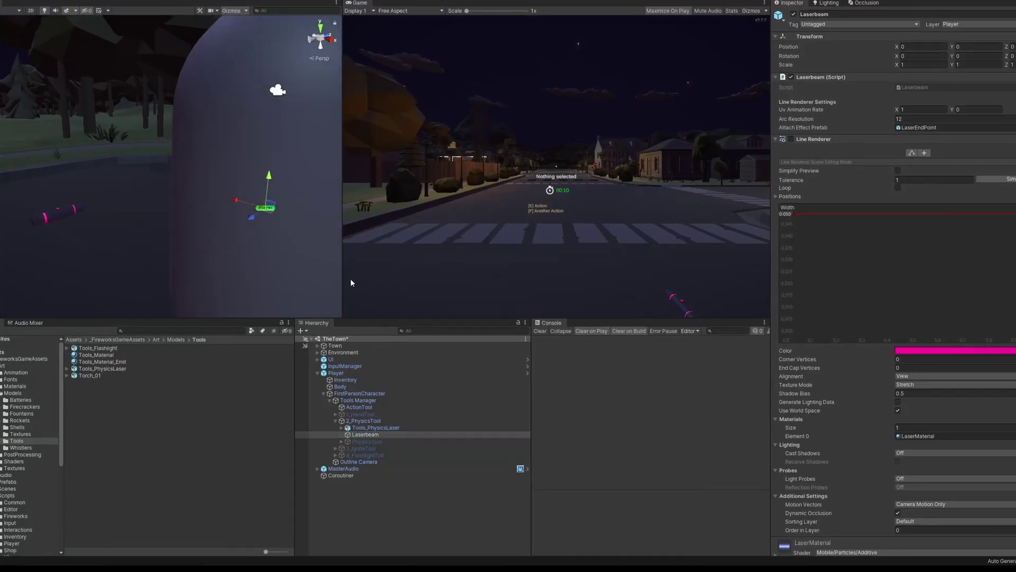
{"action": "scroll", "coordinate": [209, 198], "scroll_direction": "down", "scroll_amount": 5}
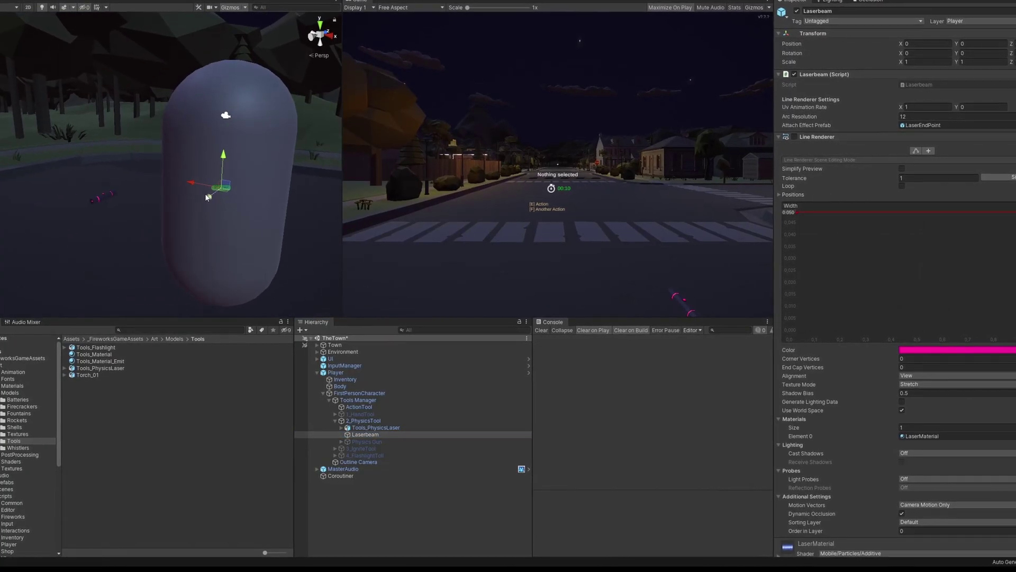
{"action": "left_click_drag", "start_coordinate": [371, 449], "coordinate": [370, 438]}
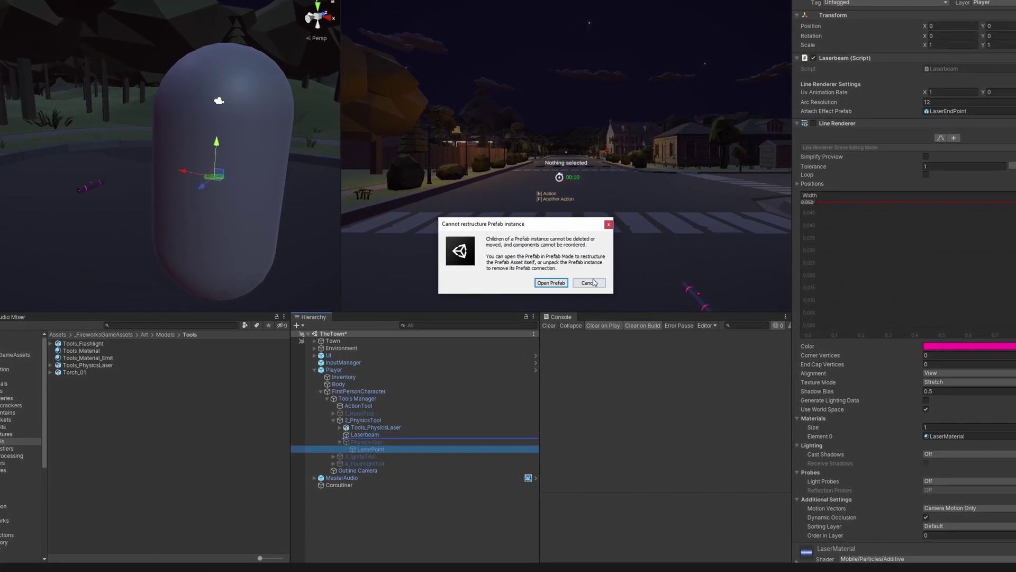
{"action": "left_click", "coordinate": [593, 282]}
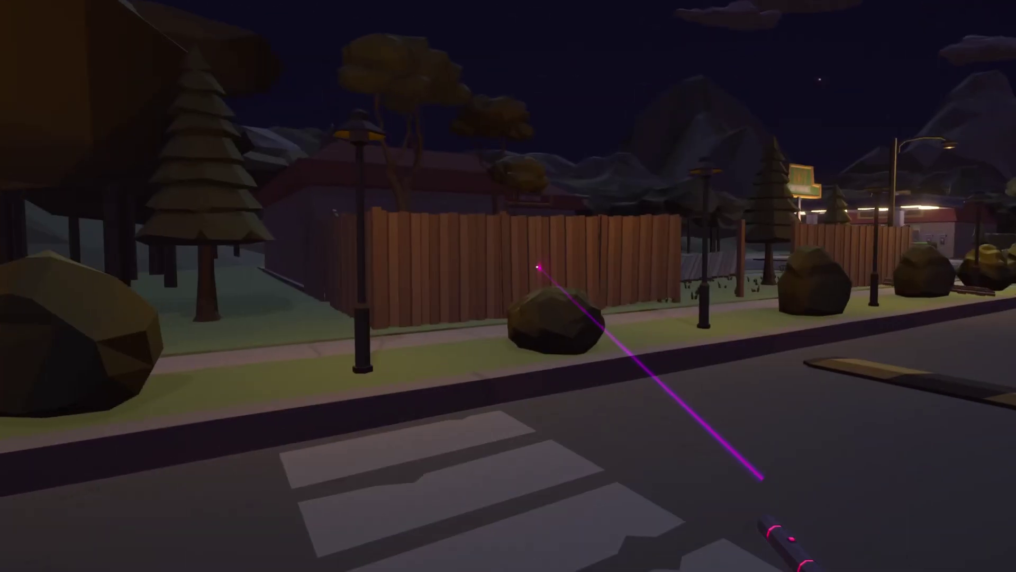
{"action": "key", "text": "Escape"}
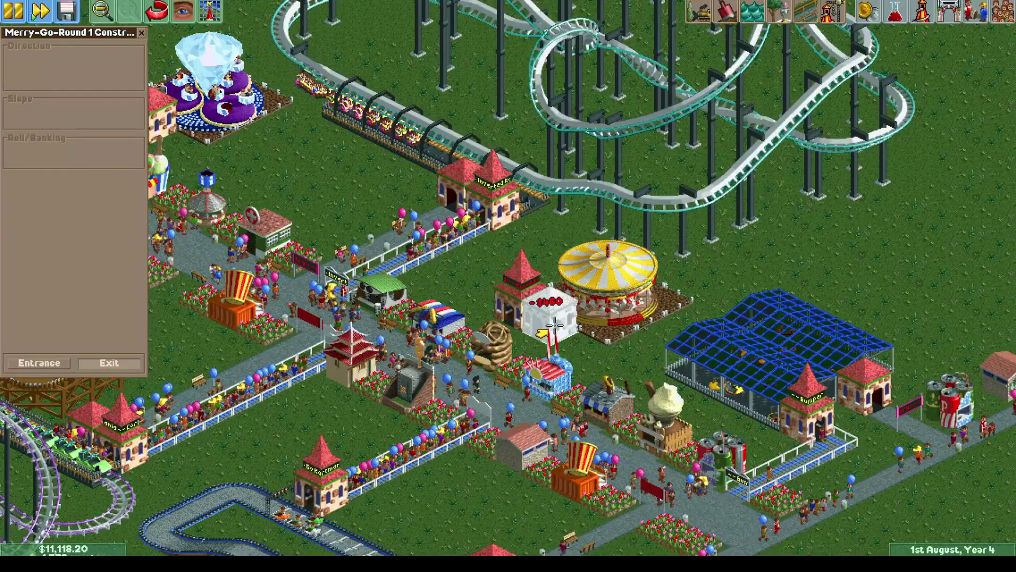
Step: Switch to the theme park game, place the exit for Merry-Go-Round 1 and open the ride
{"action": "left_click", "coordinate": [575, 341]}
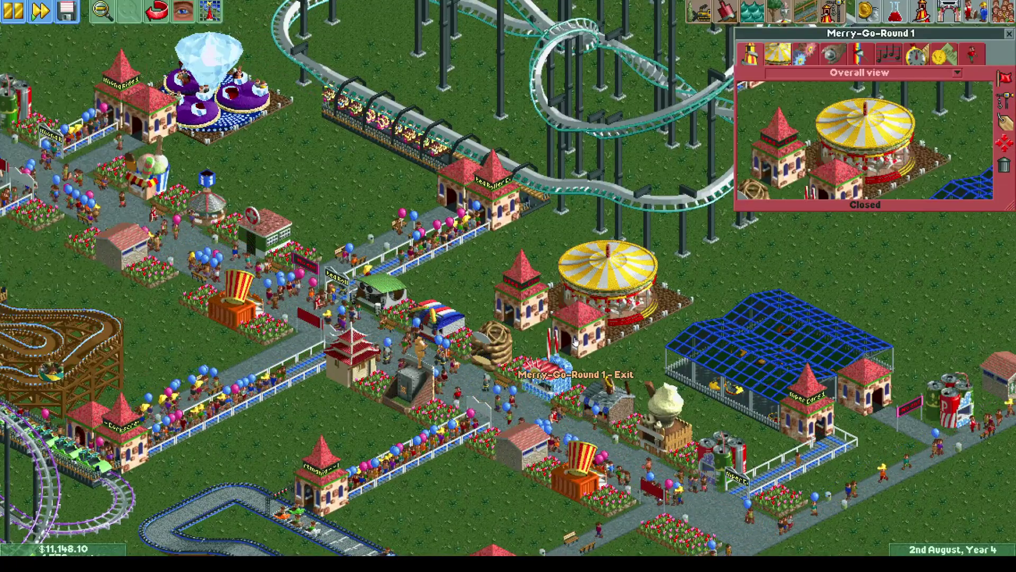
{"action": "left_click", "coordinate": [1006, 79]}
{"action": "left_click", "coordinate": [995, 123]}
{"action": "left_click", "coordinate": [1008, 32]}
{"action": "left_click", "coordinate": [806, 11]}
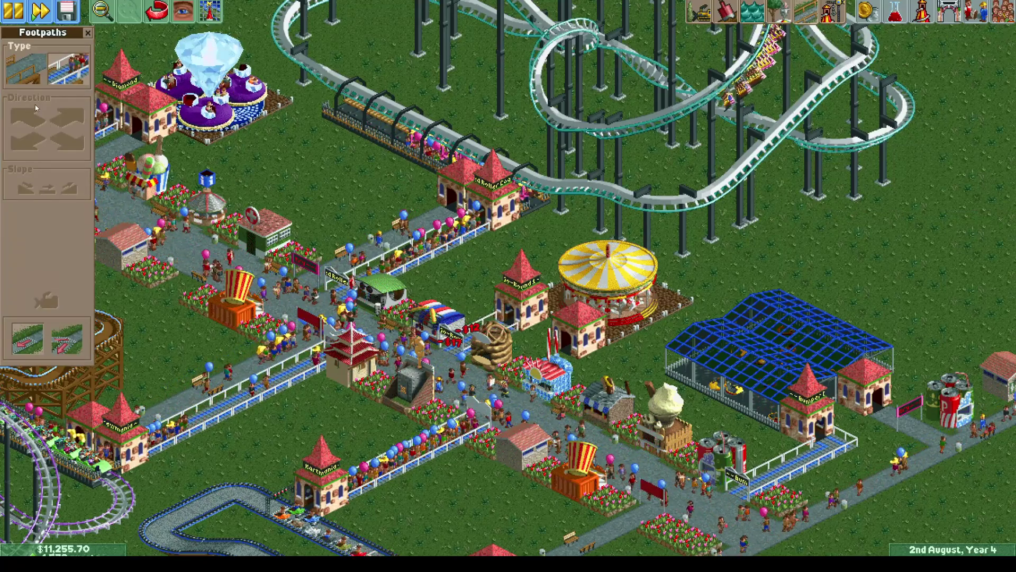
{"action": "left_click", "coordinate": [88, 33]}
{"action": "scroll", "coordinate": [243, 337], "scroll_direction": "down", "scroll_amount": 1}
{"action": "right_click_drag", "start_coordinate": [244, 339], "coordinate": [277, 360]}
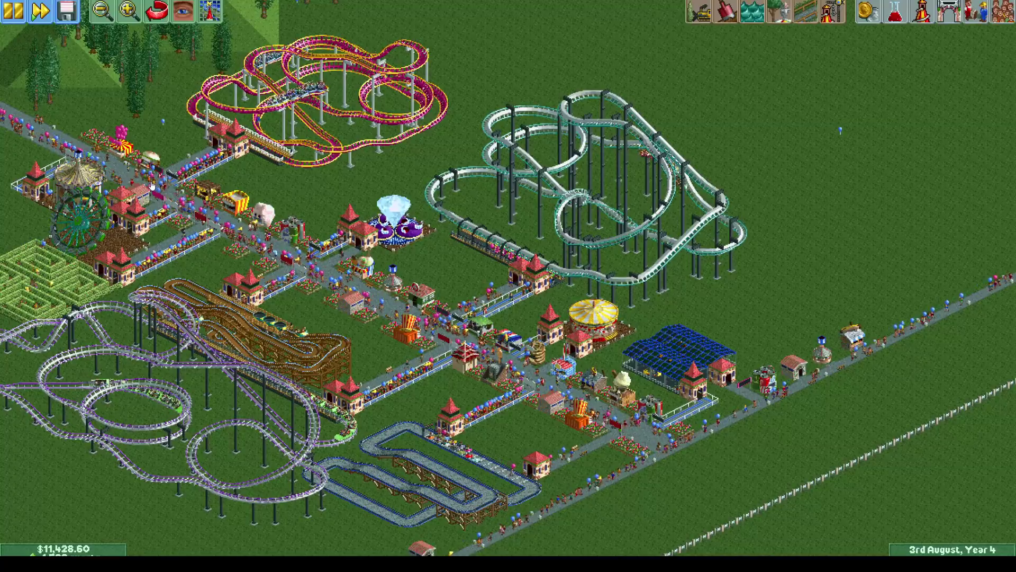
{"action": "left_click", "coordinate": [162, 14]}
{"action": "left_click", "coordinate": [162, 14]}
{"action": "scroll", "coordinate": [362, 448], "scroll_direction": "up", "scroll_amount": 1}
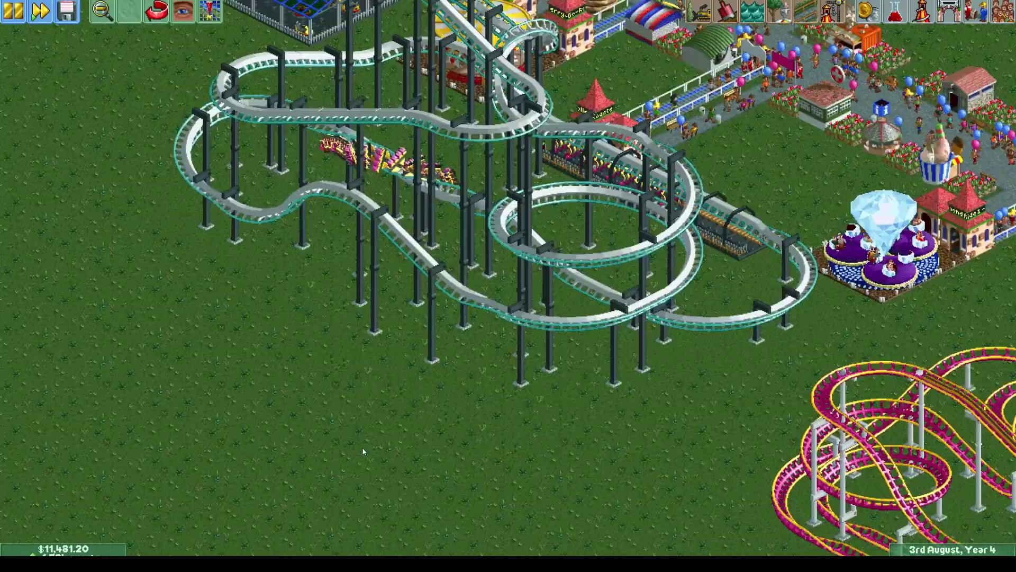
{"action": "right_click_drag", "start_coordinate": [363, 449], "coordinate": [360, 526]}
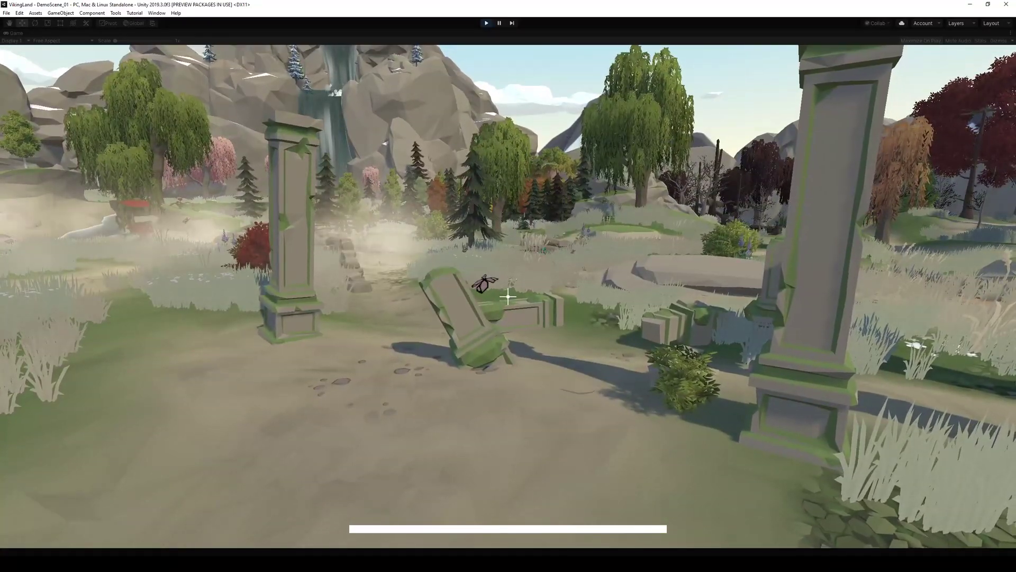
Step: Walk through the VikingLand scene in play mode and test the first-person controller's jumping and crouching
{"action": "key", "text": "w"}
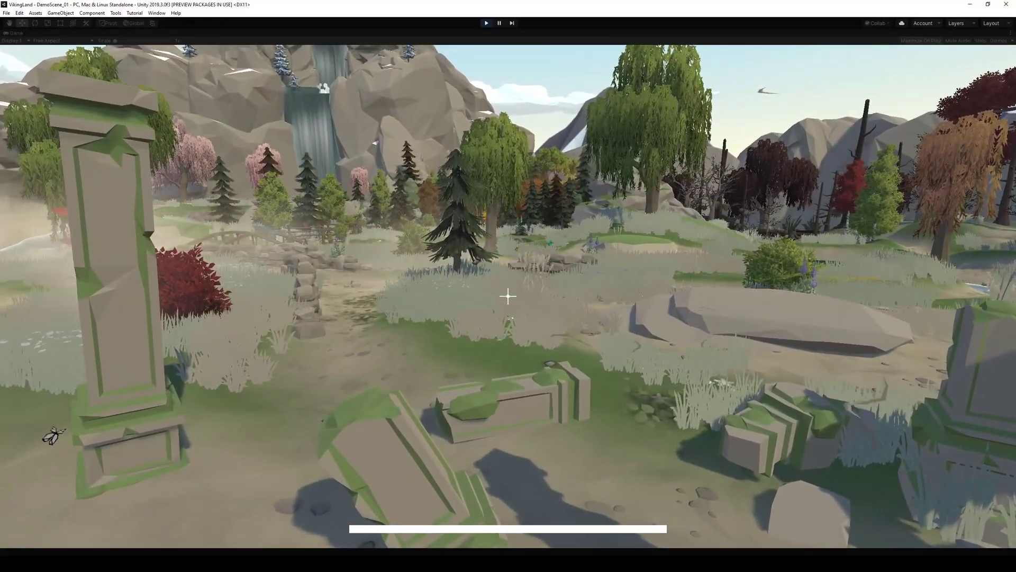
{"action": "key", "text": "space"}
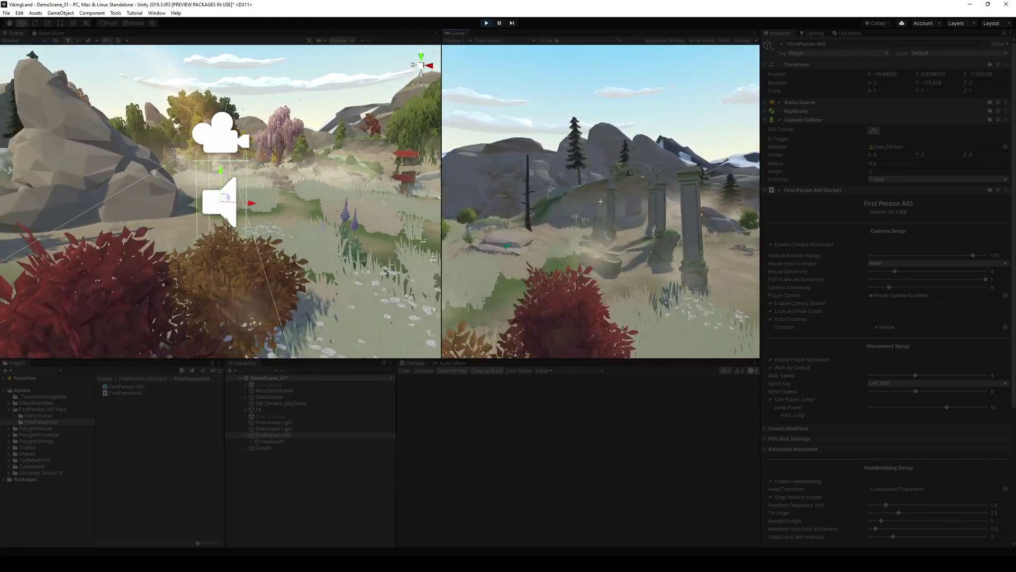
{"action": "key", "text": "w"}
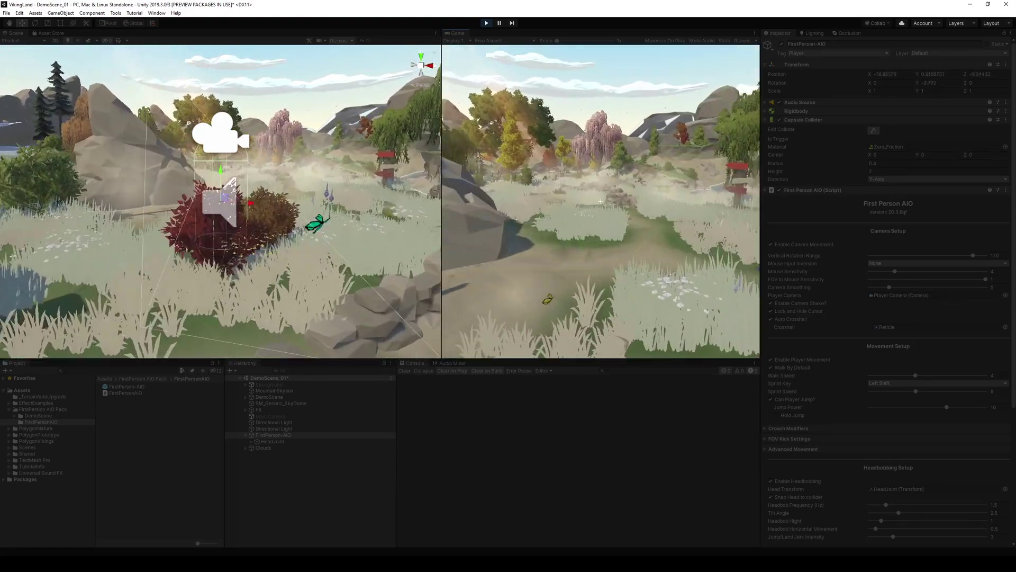
{"action": "key", "text": "w"}
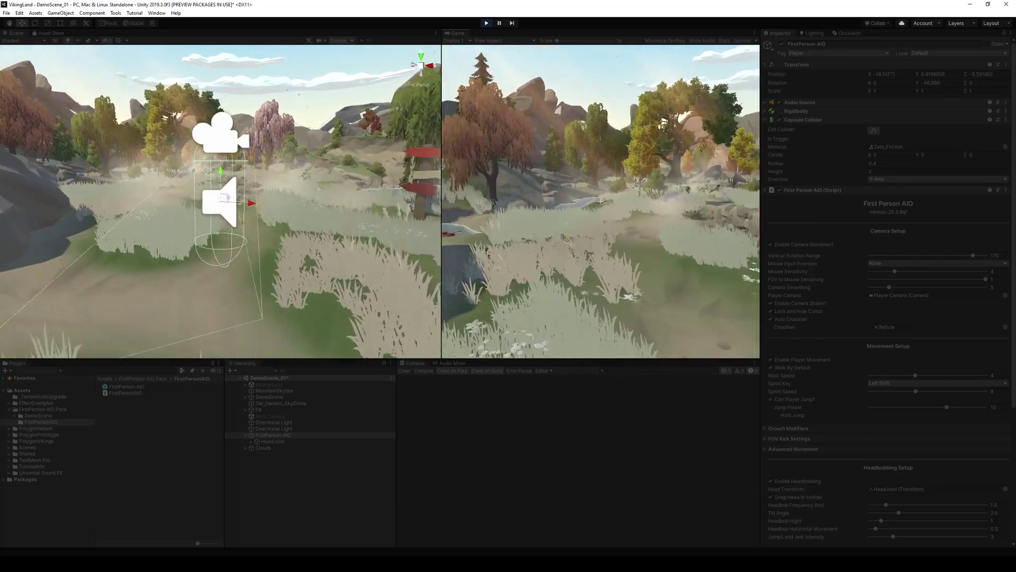
{"action": "key", "text": "w"}
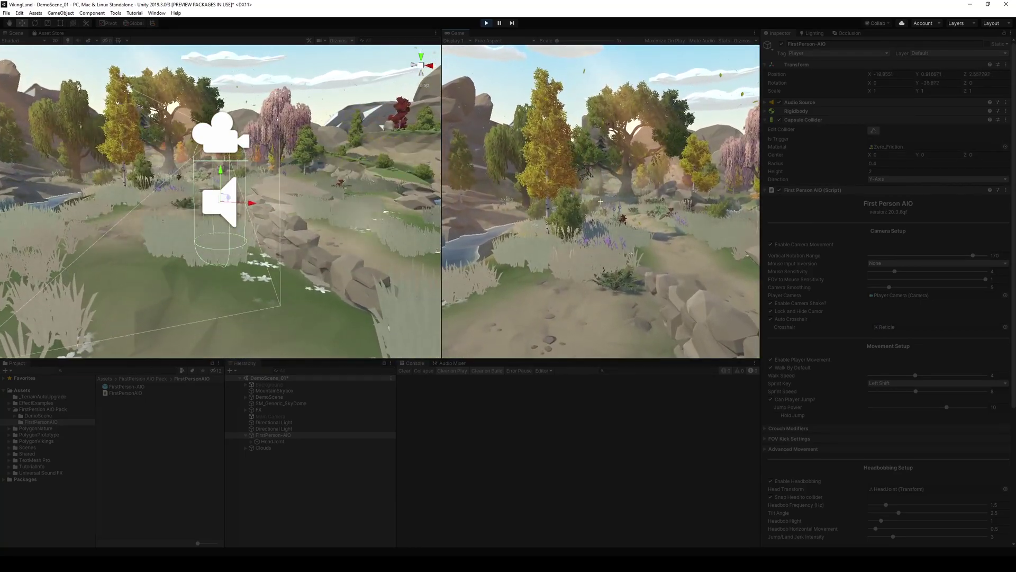
{"action": "key", "text": "ctrl"}
{"action": "key", "text": "ctrl"}
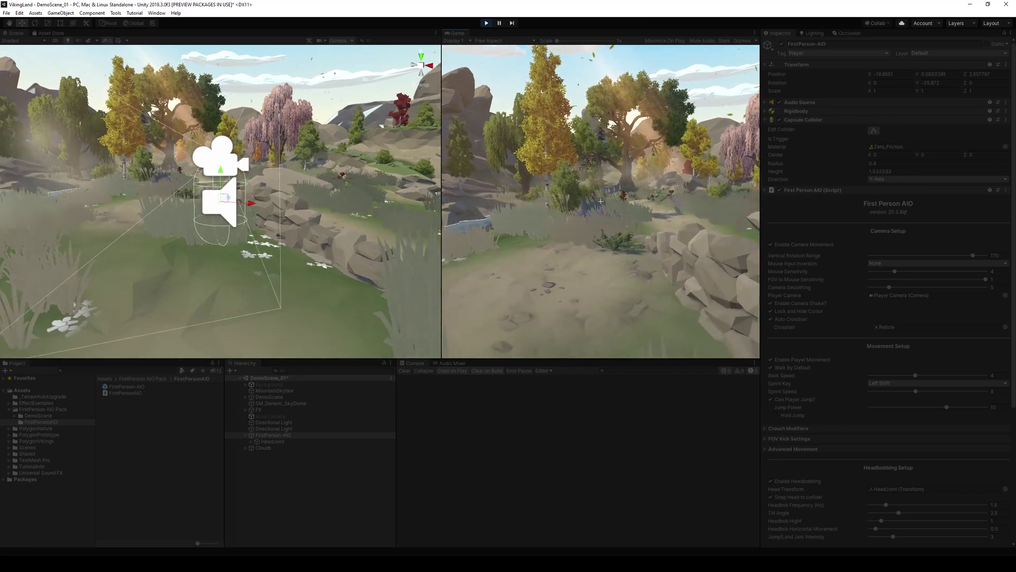
{"action": "key", "text": "ctrl"}
{"action": "key", "text": "ctrl"}
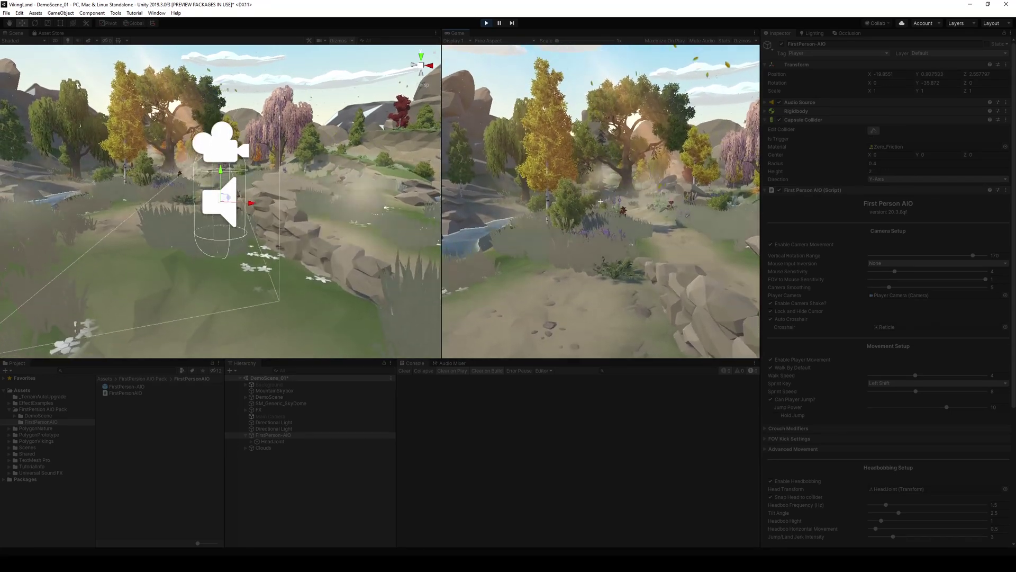
{"action": "key", "text": "ctrl"}
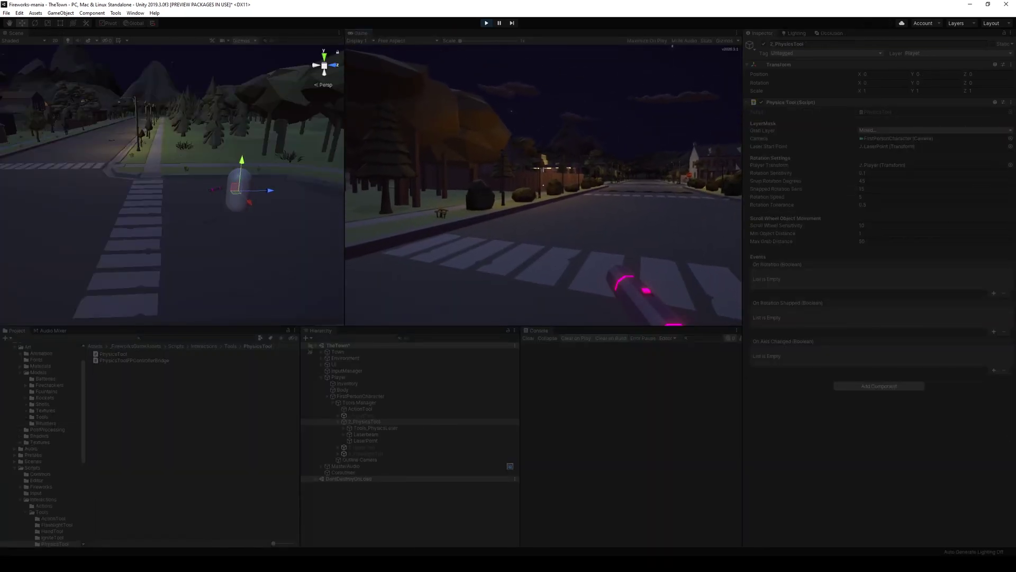
Step: Spawn a Chinese Wall firework in the running Fireworks Mania town scene and shift it nearer and farther with the physics tool's laser
{"action": "key", "text": "Tab"}
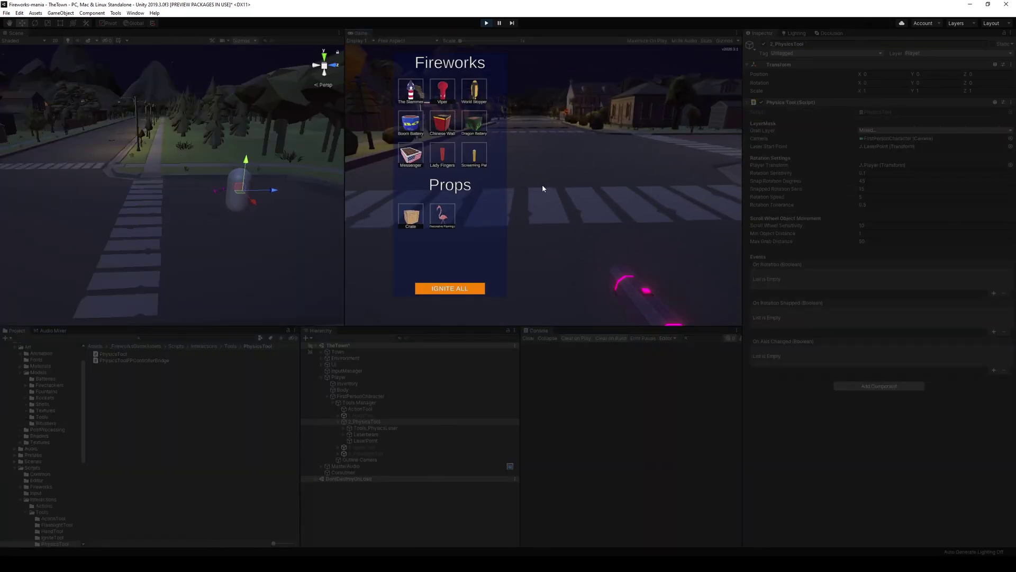
{"action": "left_click", "coordinate": [399, 118]}
{"action": "left_click_drag", "start_coordinate": [543, 186], "coordinate": [542, 185]}
{"action": "scroll", "coordinate": [543, 185], "scroll_direction": "down", "scroll_amount": 3}
{"action": "key", "text": "Escape"}
{"action": "left_click", "coordinate": [561, 164]}
{"action": "scroll", "coordinate": [543, 185], "scroll_direction": "down", "scroll_amount": 5}
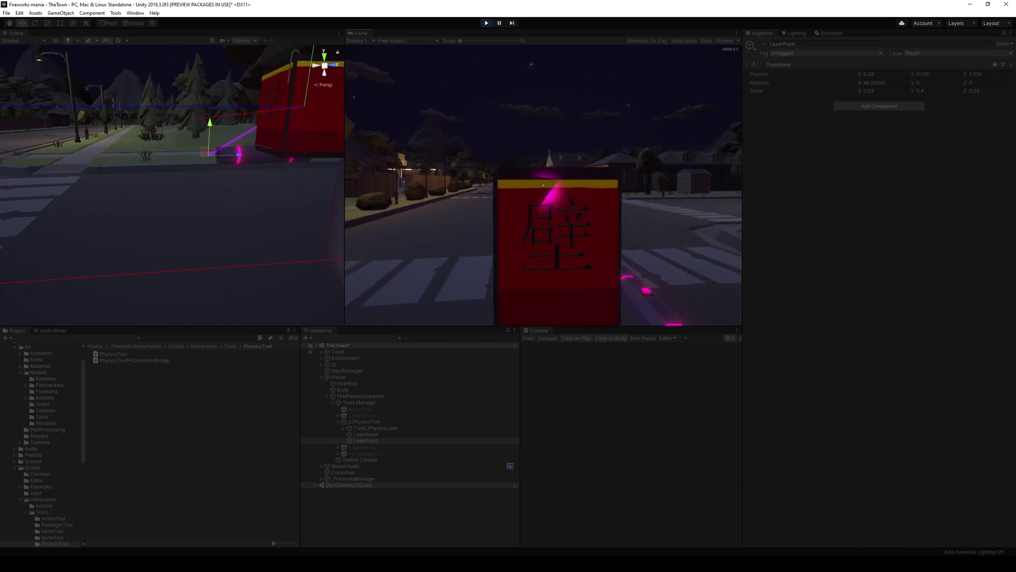
{"action": "scroll", "coordinate": [543, 184], "scroll_direction": "up", "scroll_amount": 5}
{"action": "scroll", "coordinate": [543, 184], "scroll_direction": "down", "scroll_amount": 5}
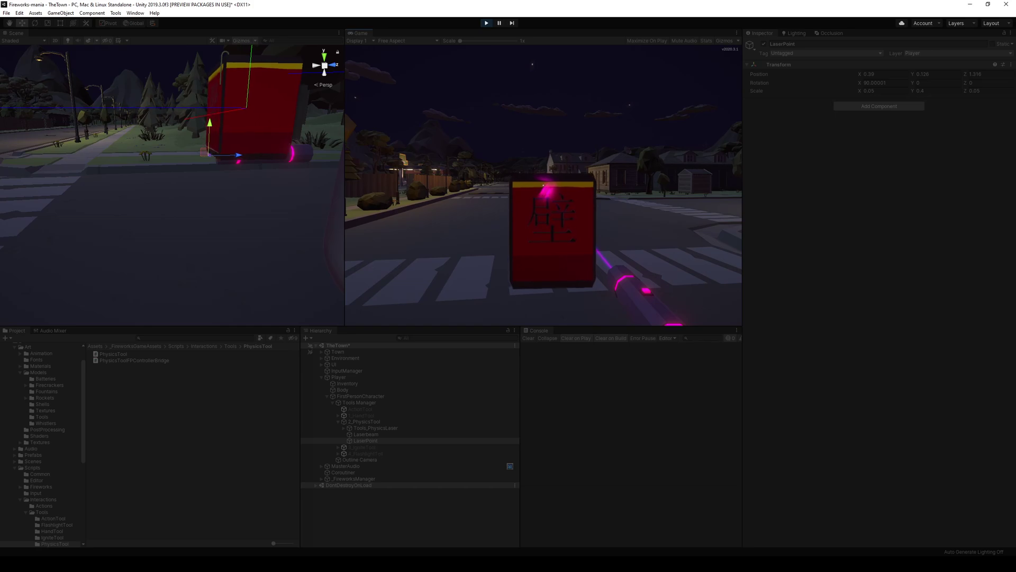
{"action": "scroll", "coordinate": [543, 185], "scroll_direction": "up", "scroll_amount": 5}
{"action": "scroll", "coordinate": [543, 184], "scroll_direction": "down", "scroll_amount": 5}
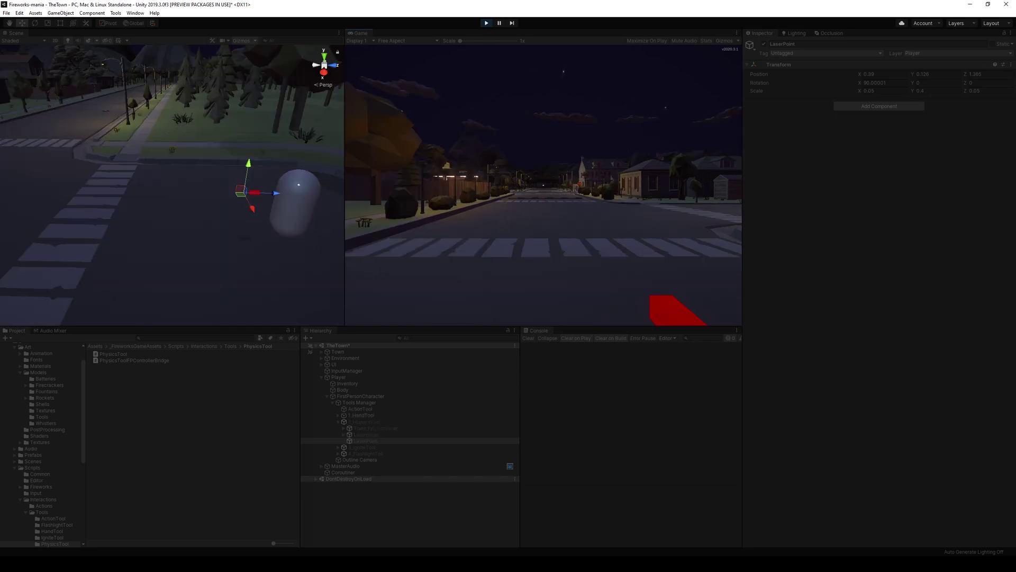
Step: Equip the physics tool, spawn another Chinese Wall firework on the street and pull it close with the laser
{"action": "key", "text": "q"}
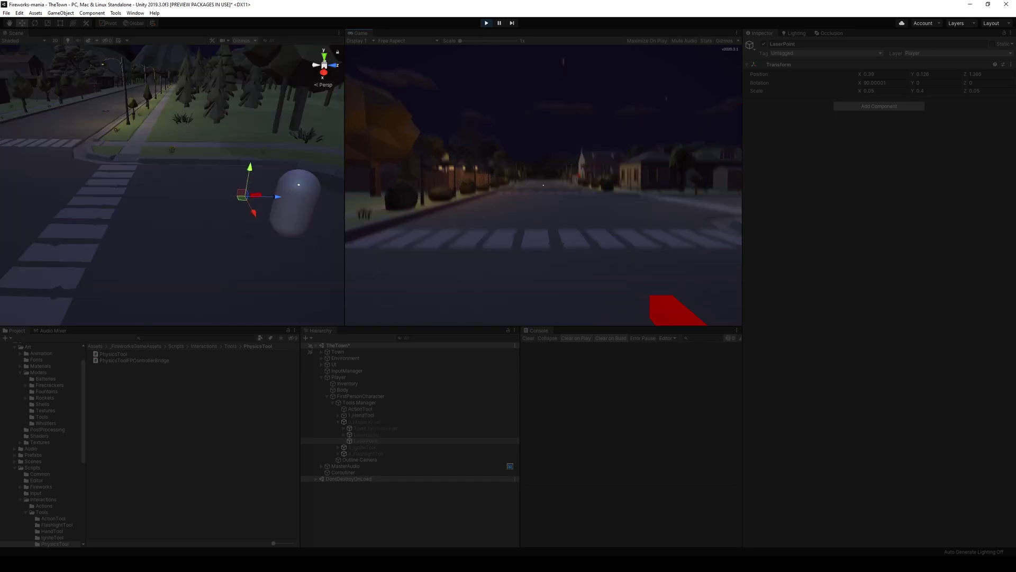
{"action": "left_click", "coordinate": [620, 189]}
{"action": "key", "text": "Tab"}
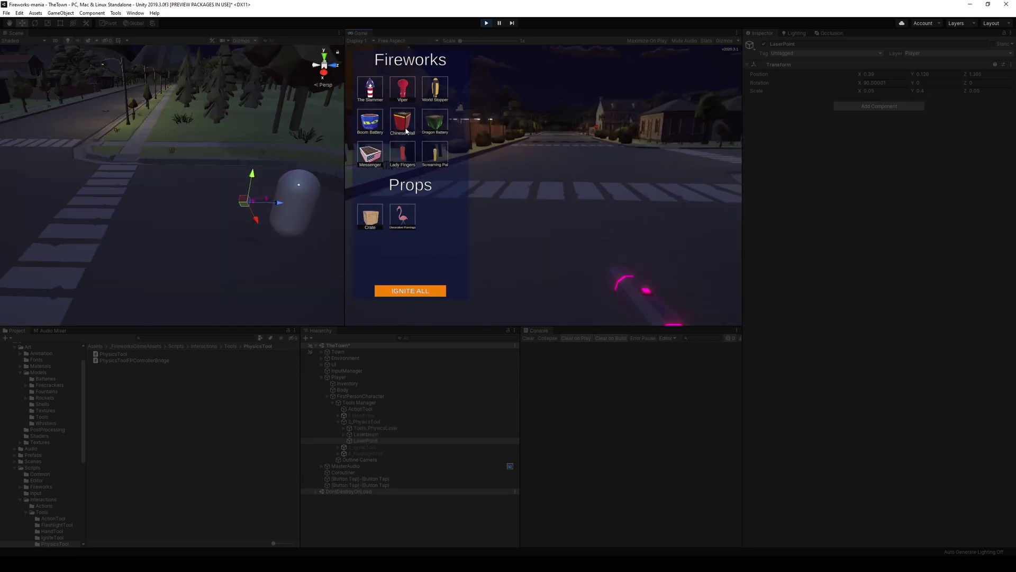
{"action": "left_click", "coordinate": [406, 130]}
{"action": "left_click_drag", "start_coordinate": [543, 184], "coordinate": [543, 185]}
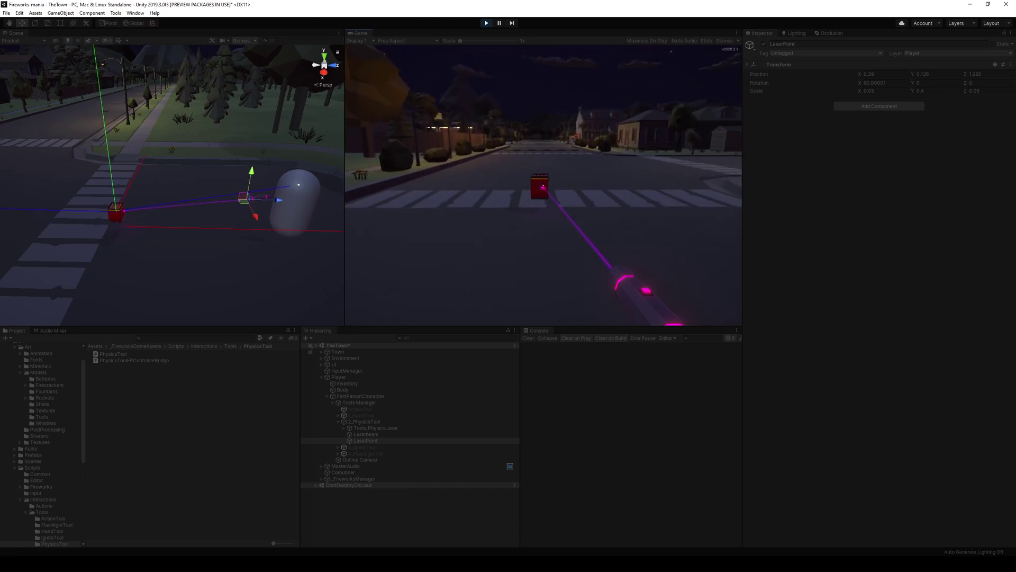
{"action": "scroll", "coordinate": [543, 185], "scroll_direction": "down", "scroll_amount": 3}
{"action": "scroll", "coordinate": [543, 185], "scroll_direction": "down", "scroll_amount": 3}
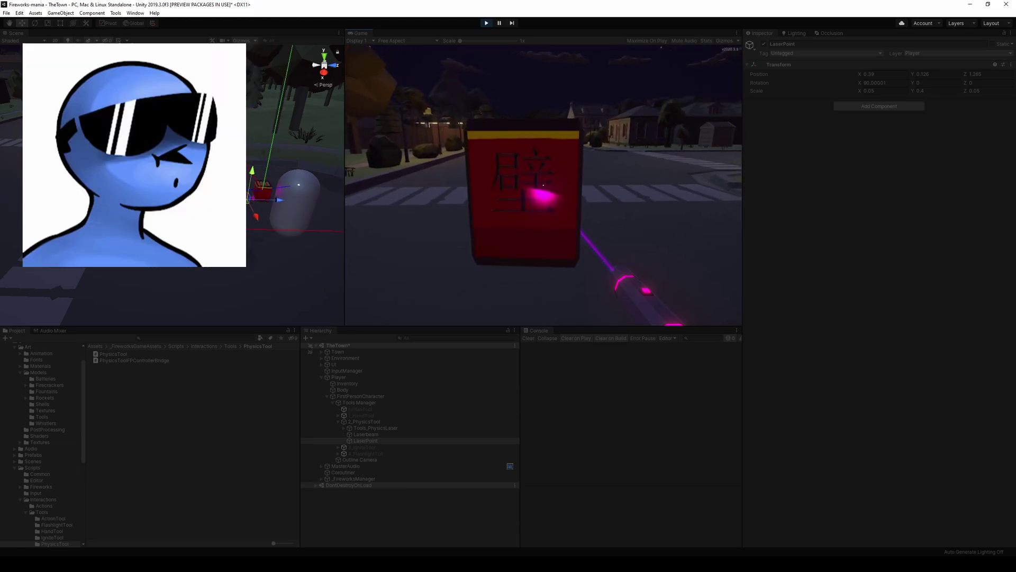
{"action": "scroll", "coordinate": [543, 184], "scroll_direction": "up", "scroll_amount": 5}
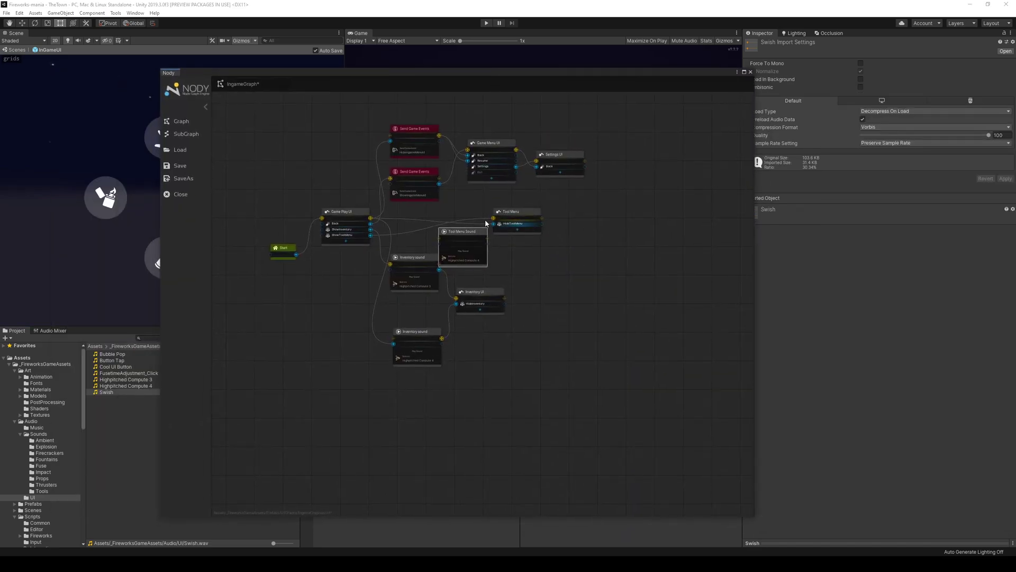
Step: Locate the Swish sound in the project's Audio/UI folder and show it in File Explorer
{"action": "left_click", "coordinate": [475, 224]}
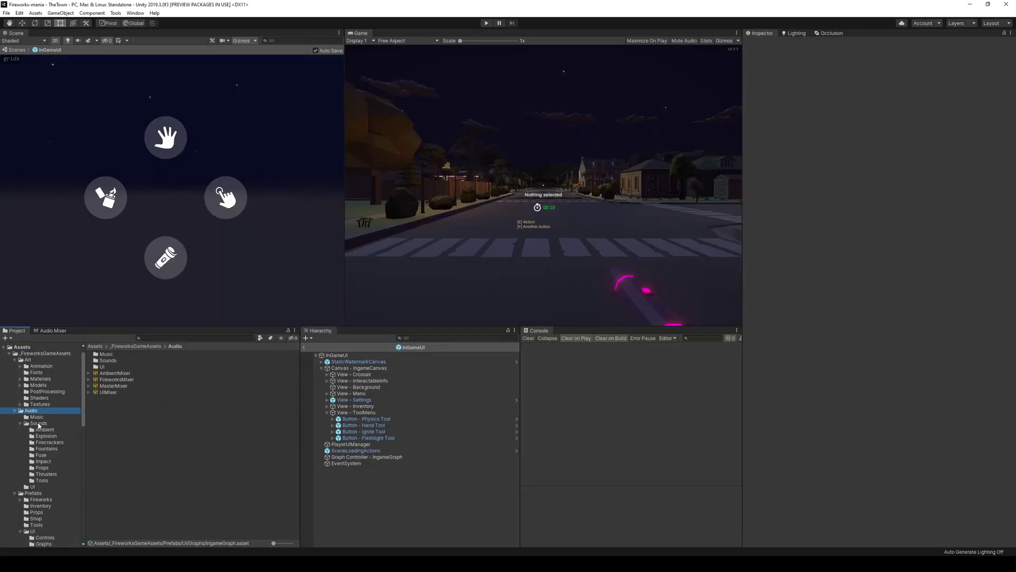
{"action": "left_click", "coordinate": [112, 354]}
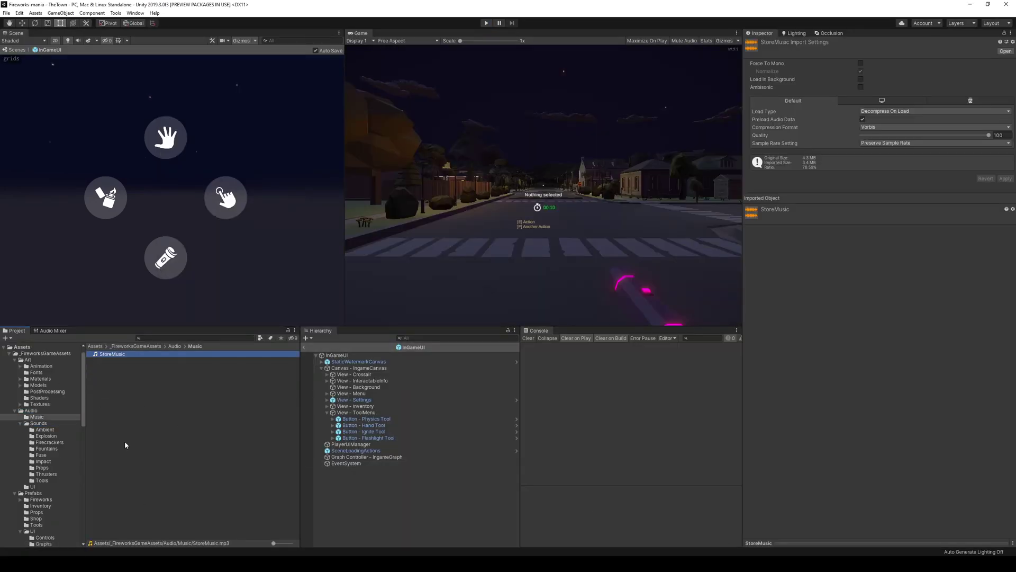
{"action": "left_click", "coordinate": [32, 486]}
{"action": "right_click", "coordinate": [113, 392]}
{"action": "left_click", "coordinate": [142, 204]}
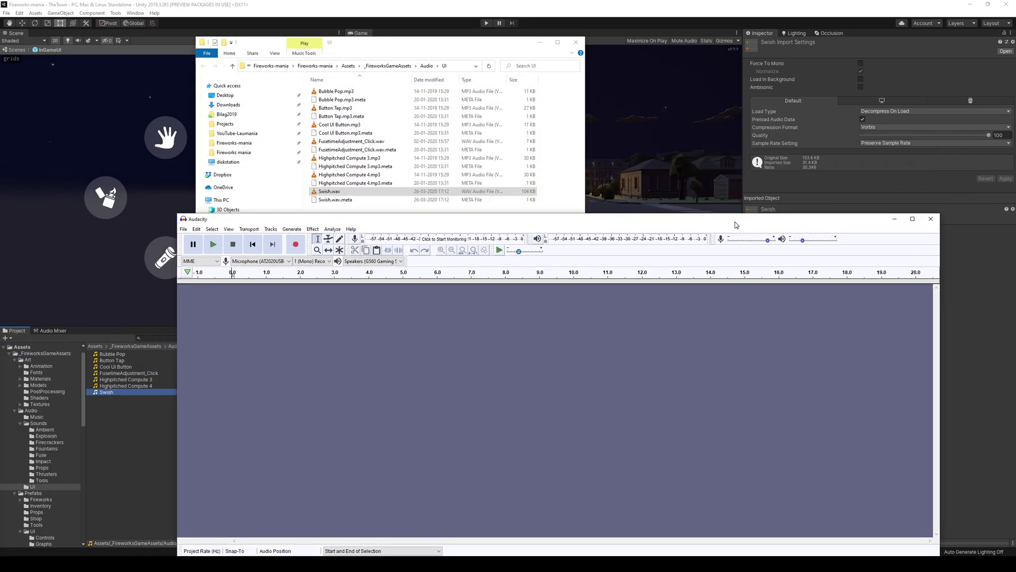
Step: Switch to Audacity, import Swish.wav and apply the Amplify effect to the entire clip
{"action": "left_click_drag", "start_coordinate": [329, 191], "coordinate": [388, 320]}
{"action": "key", "text": "Return"}
{"action": "left_click", "coordinate": [312, 229]}
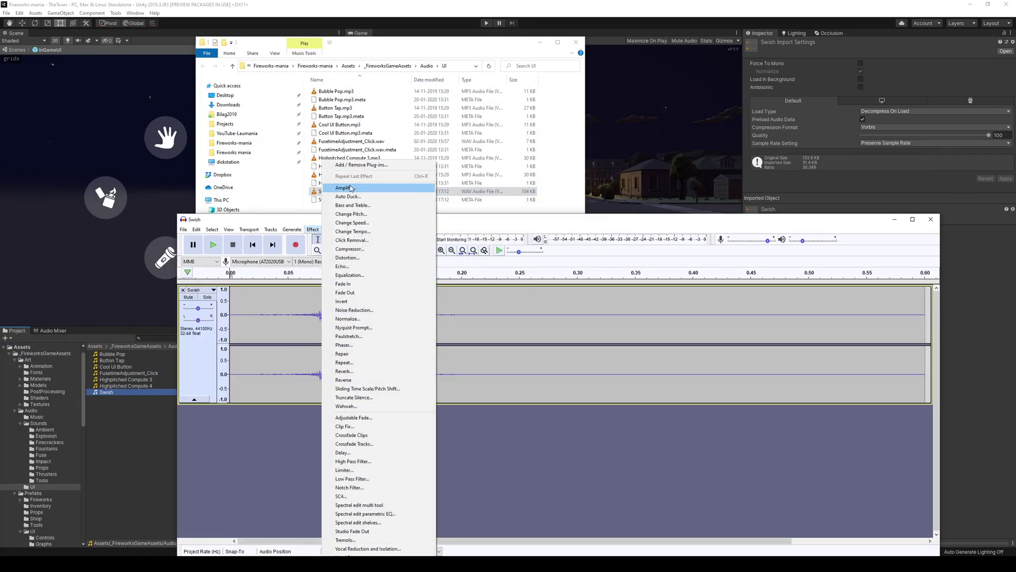
{"action": "left_click", "coordinate": [346, 188]}
{"action": "key", "text": "Return"}
{"action": "key", "text": "ctrl+a"}
{"action": "left_click", "coordinate": [312, 229]}
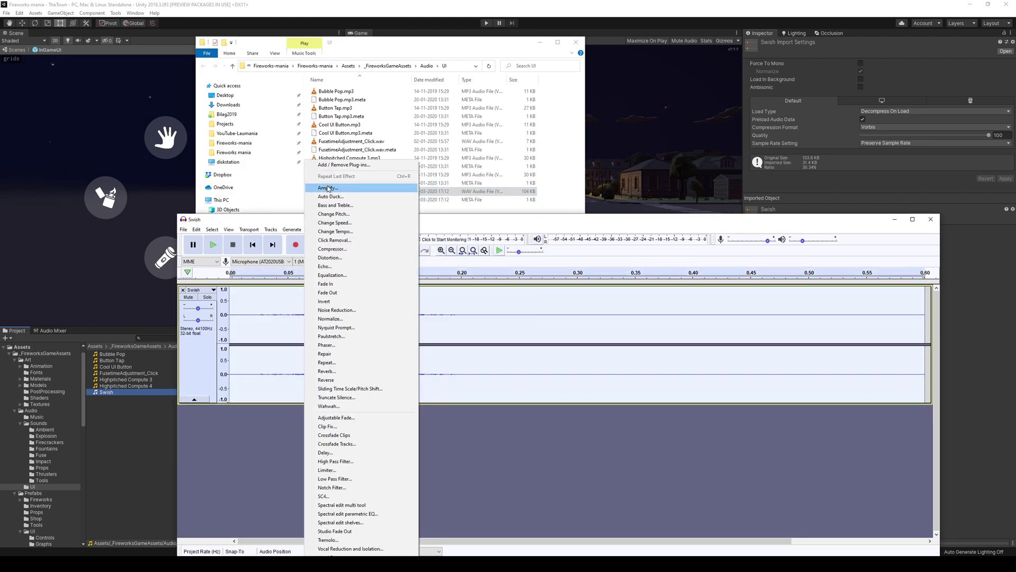
{"action": "left_click", "coordinate": [345, 188]}
{"action": "left_click", "coordinate": [577, 427]}
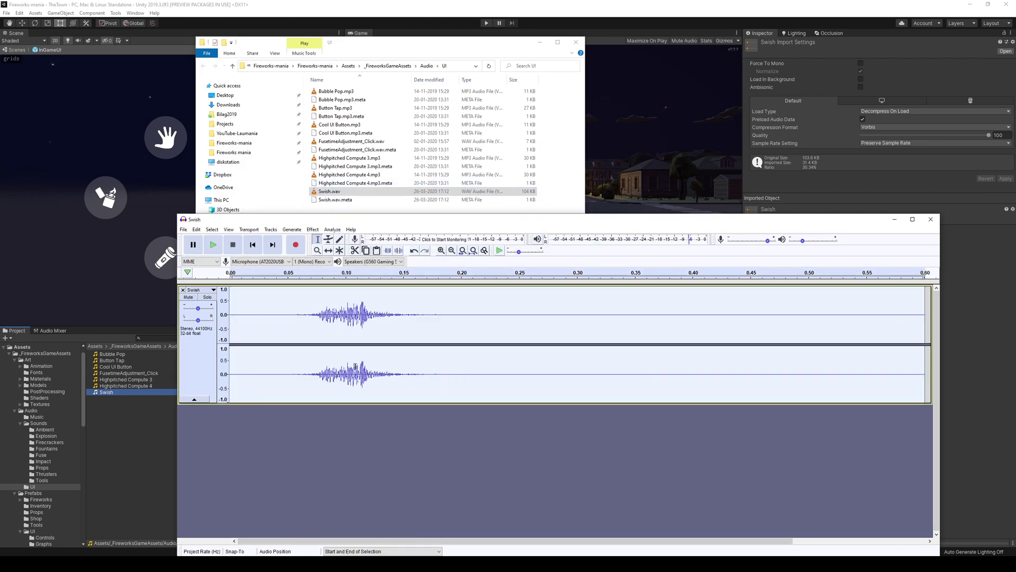
Step: Run a second Amplify pass on the whole Swish clip to adjust its level
{"action": "left_click", "coordinate": [312, 229]}
{"action": "left_click", "coordinate": [345, 188]}
{"action": "left_click", "coordinate": [582, 428]}
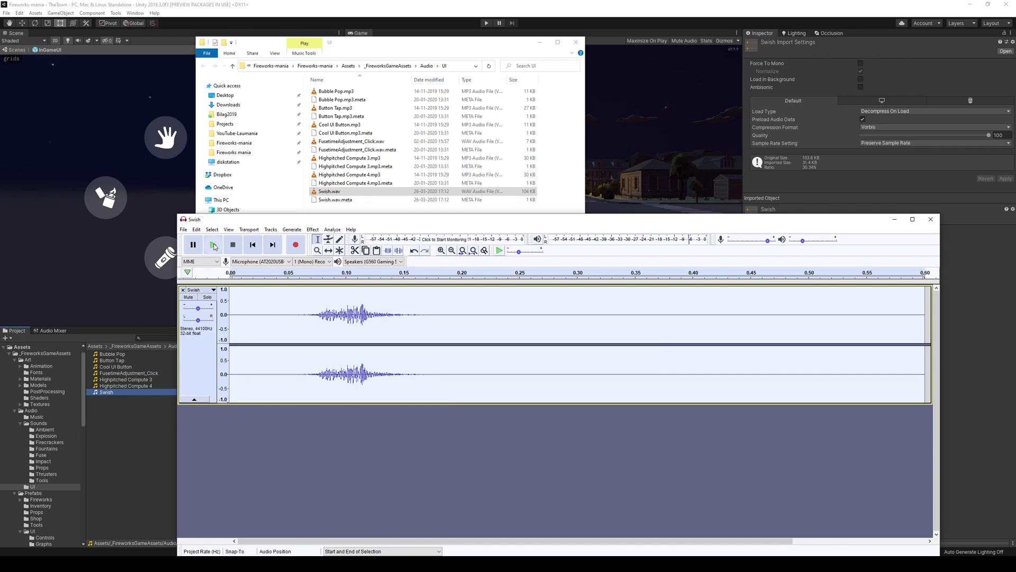
{"action": "left_click", "coordinate": [183, 229]}
{"action": "left_click", "coordinate": [204, 276]}
{"action": "left_click", "coordinate": [601, 420]}
Step: Export the amplified clip as a WAV file, overwriting Swish.wav in the Audio/UI folder
{"action": "left_click", "coordinate": [183, 230]}
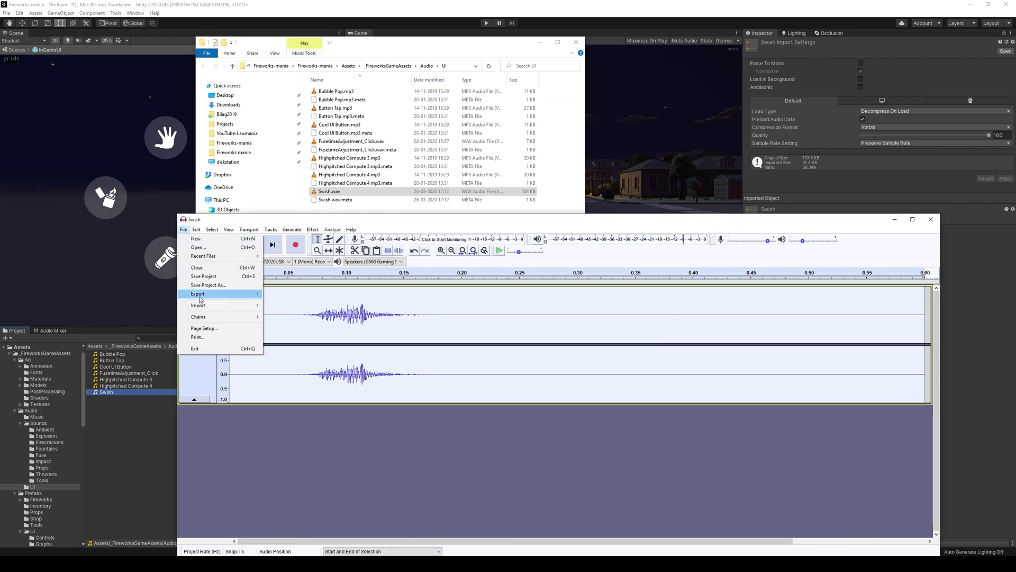
{"action": "mouse_move", "coordinate": [198, 296]}
{"action": "left_click", "coordinate": [361, 321]}
{"action": "left_click", "coordinate": [381, 380]}
{"action": "left_click", "coordinate": [619, 404]}
{"action": "left_click", "coordinate": [561, 326]}
Step: Close Audacity without saving the project and close File Explorer to return to Unity
{"action": "key", "text": "alt+F4"}
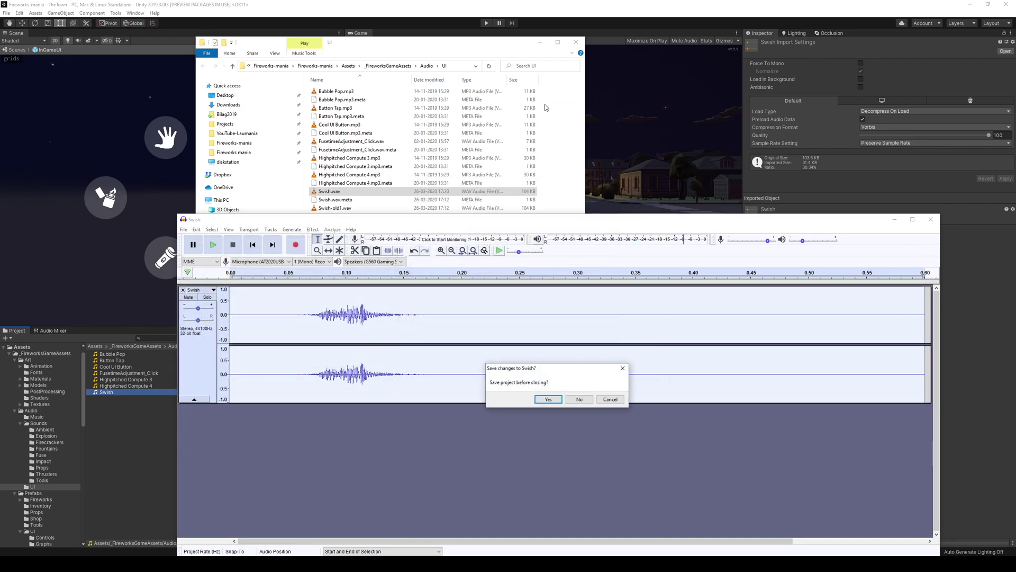
{"action": "key", "text": "n"}
{"action": "left_click", "coordinate": [576, 42]}
Step: Run the game with the Game view maximized, resume play, equip the physics tool and fire its laser
{"action": "left_click", "coordinate": [486, 24]}
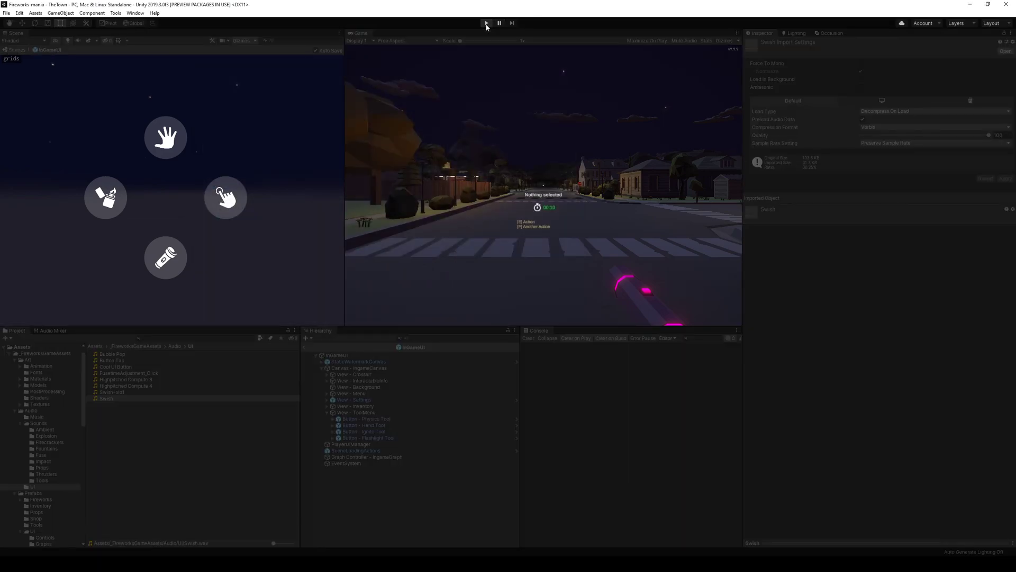
{"action": "key", "text": "Escape"}
{"action": "key", "text": "shift+space"}
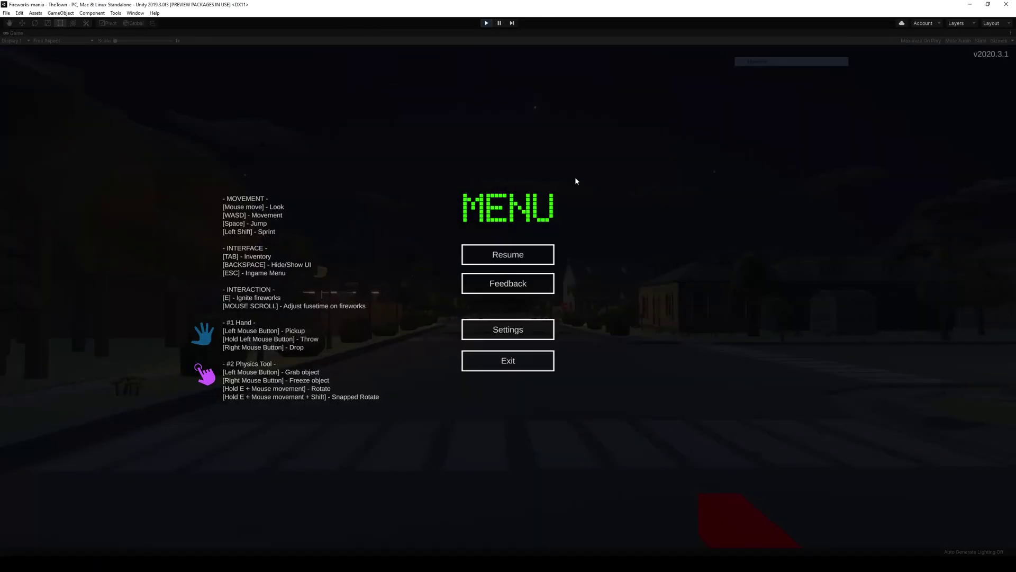
{"action": "key", "text": "Escape"}
{"action": "key", "text": "q"}
{"action": "key", "text": "w"}
{"action": "left_click", "coordinate": [508, 297]}
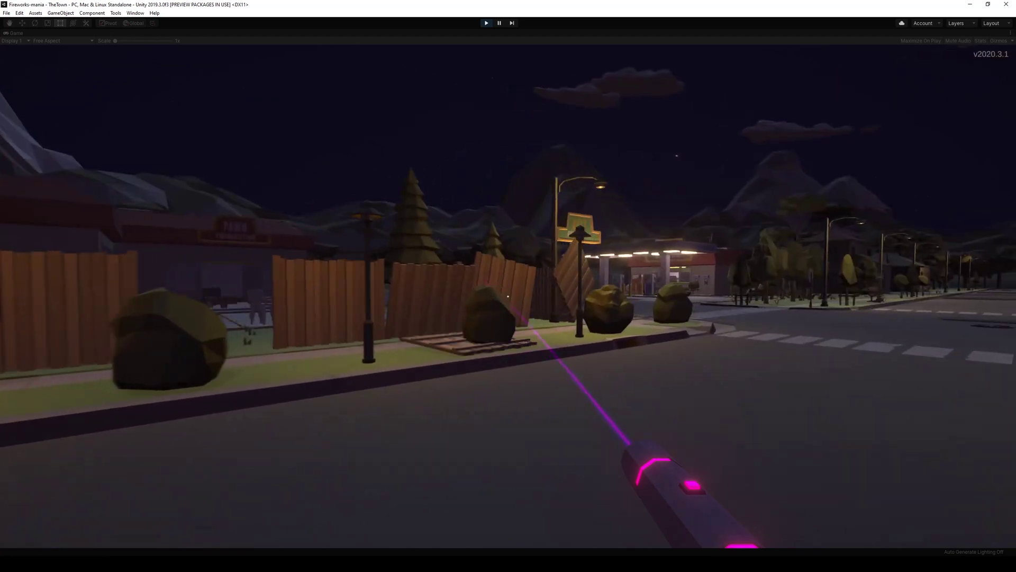
Step: Walk along the street while repeatedly opening and closing the tool wheel to test its swish sound
{"action": "key", "text": "q"}
{"action": "key", "text": "w"}
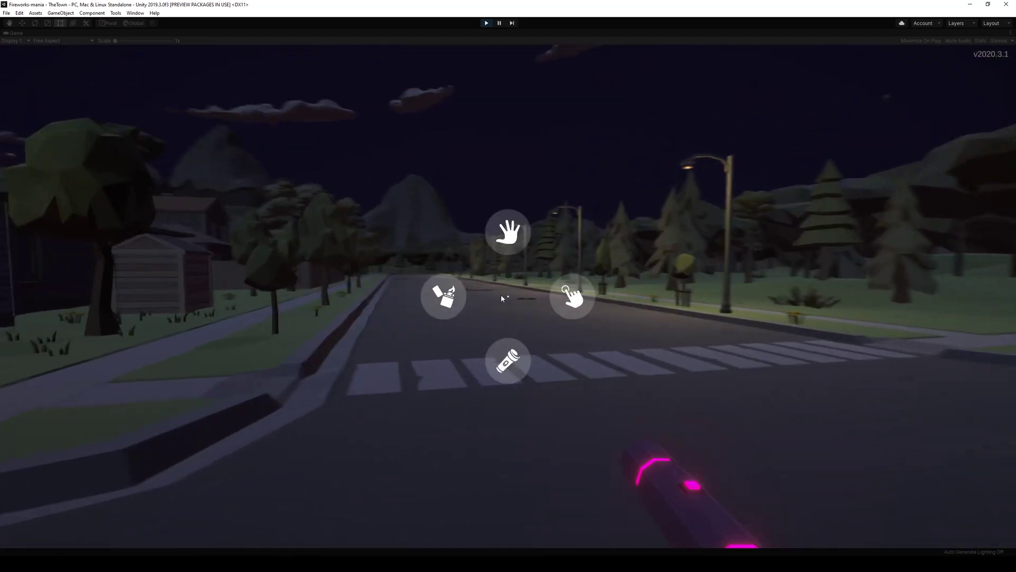
{"action": "key", "text": "q"}
{"action": "key", "text": "w"}
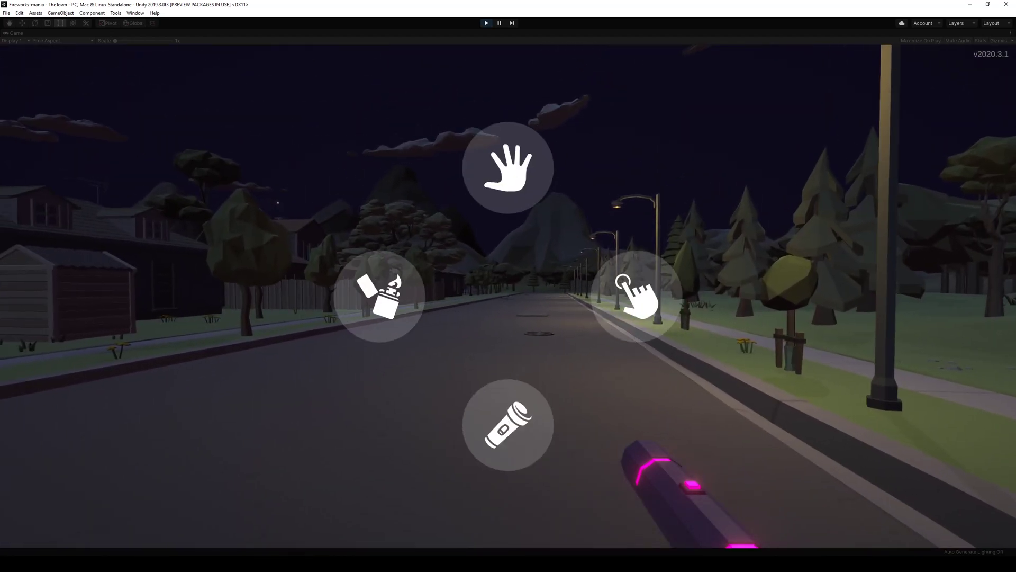
{"action": "key", "text": "q"}
{"action": "key", "text": "q"}
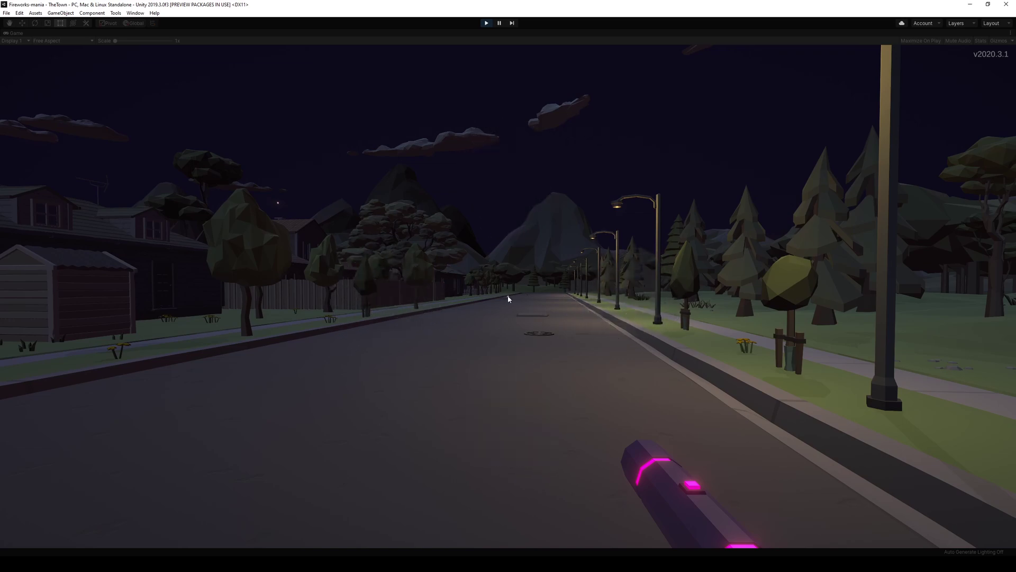
{"action": "key", "text": "q"}
{"action": "key", "text": "w"}
{"action": "key", "text": "q"}
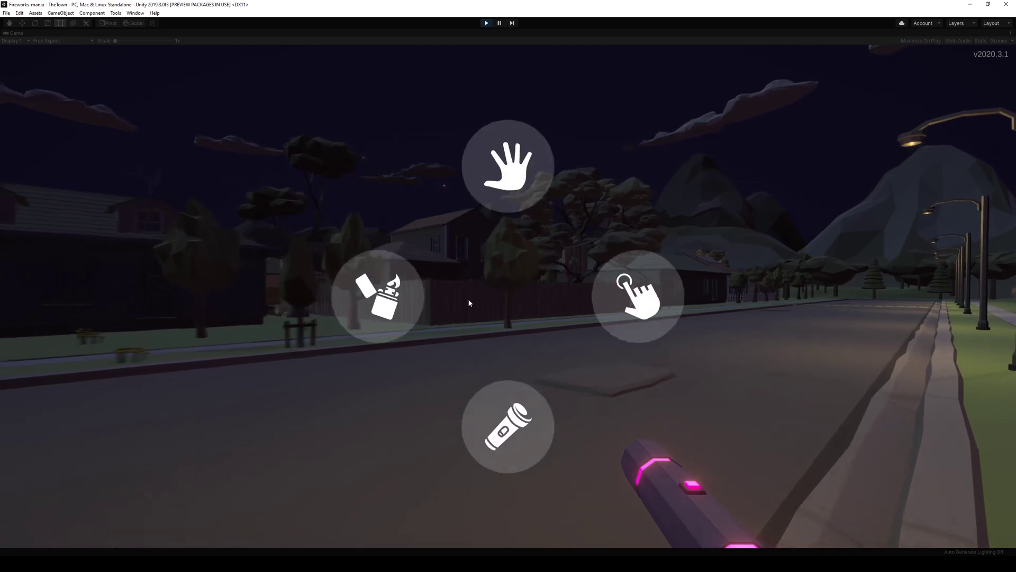
Step: Walk past the houses while repeatedly opening and closing the inventory to check its sound
{"action": "key", "text": "Tab"}
{"action": "key", "text": "w"}
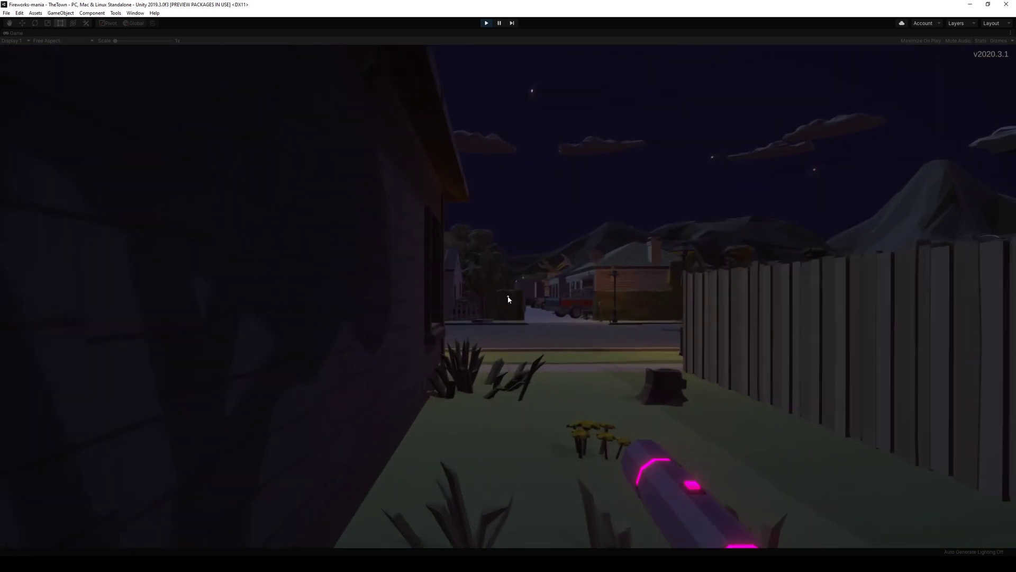
{"action": "key", "text": "Tab"}
{"action": "key", "text": "Tab"}
{"action": "key", "text": "Tab"}
{"action": "key", "text": "Tab"}
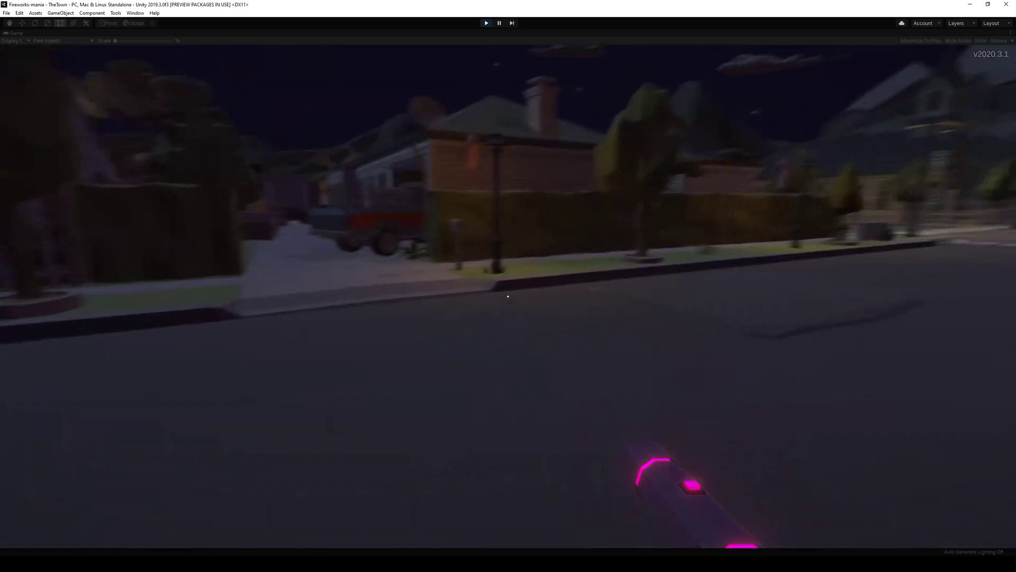
Step: Try the tool wheel once more and walk down the street through the crossing with the laser pointer
{"action": "key", "text": "Tab"}
{"action": "key", "text": "Tab"}
{"action": "key", "text": "w"}
{"action": "left_click_drag", "start_coordinate": [508, 297], "coordinate": [508, 296]}
{"action": "key", "text": "w"}
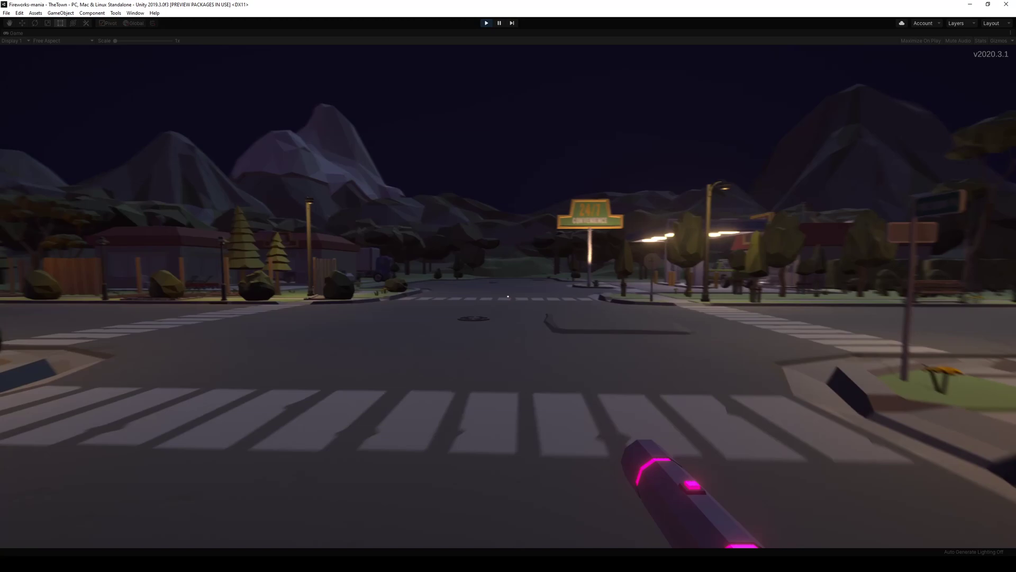
{"action": "key", "text": "w"}
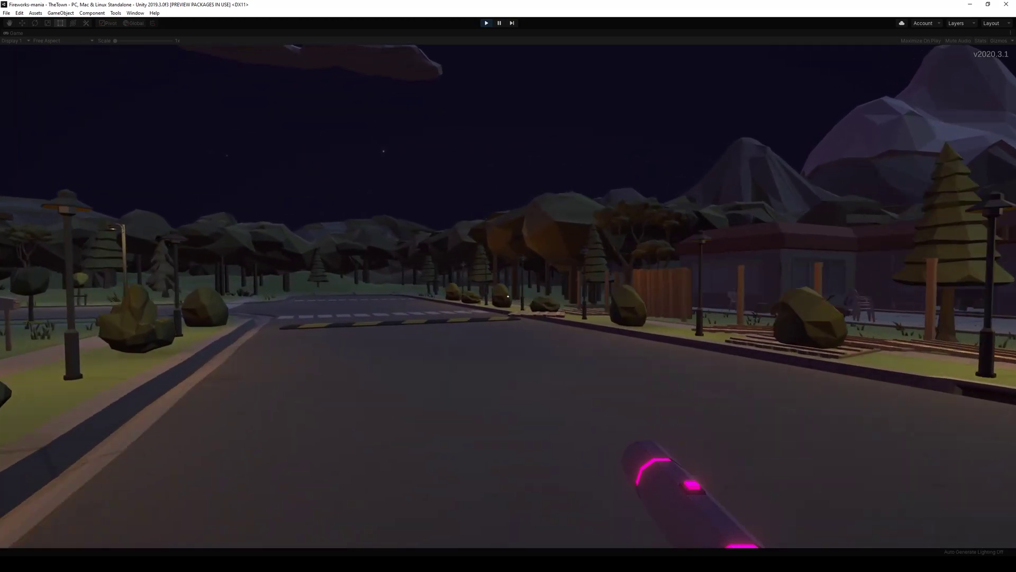
Step: Switch to the flashlight and toggle its light on and off at the wooden house
{"action": "key", "text": "Tab"}
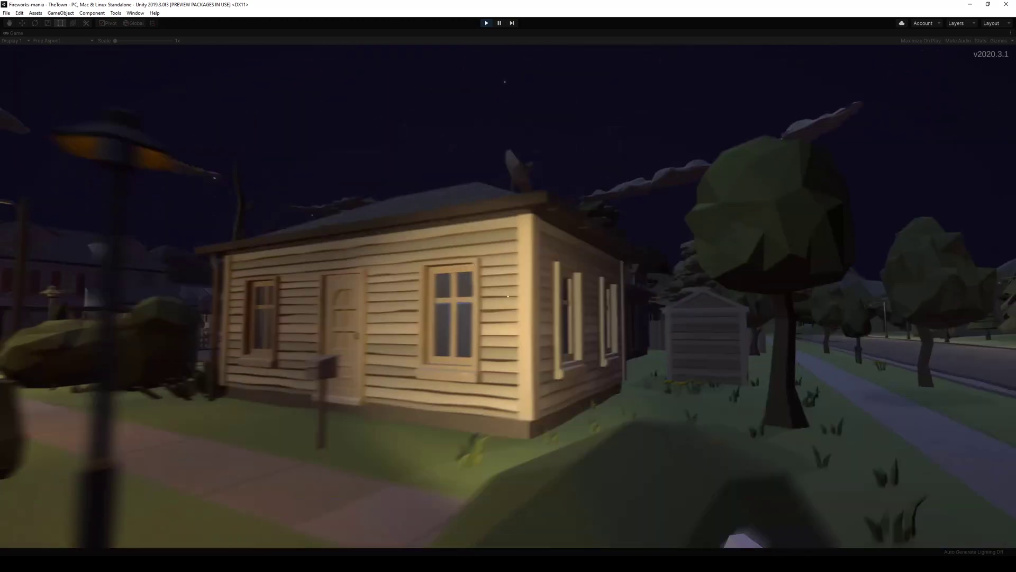
{"action": "key", "text": "w"}
{"action": "left_click", "coordinate": [508, 297]}
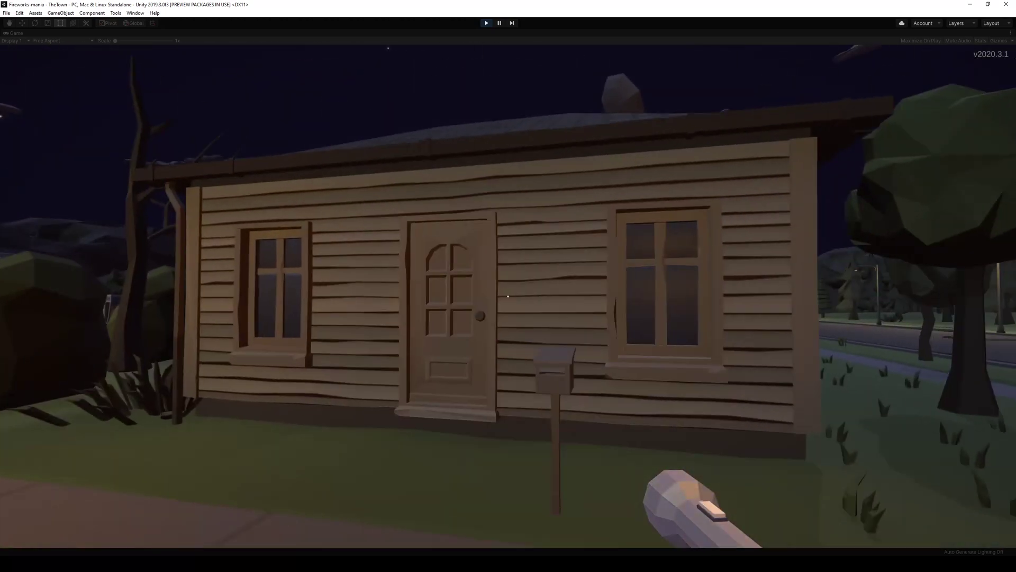
{"action": "left_click", "coordinate": [508, 296]}
{"action": "key", "text": "w"}
{"action": "left_click", "coordinate": [508, 297]}
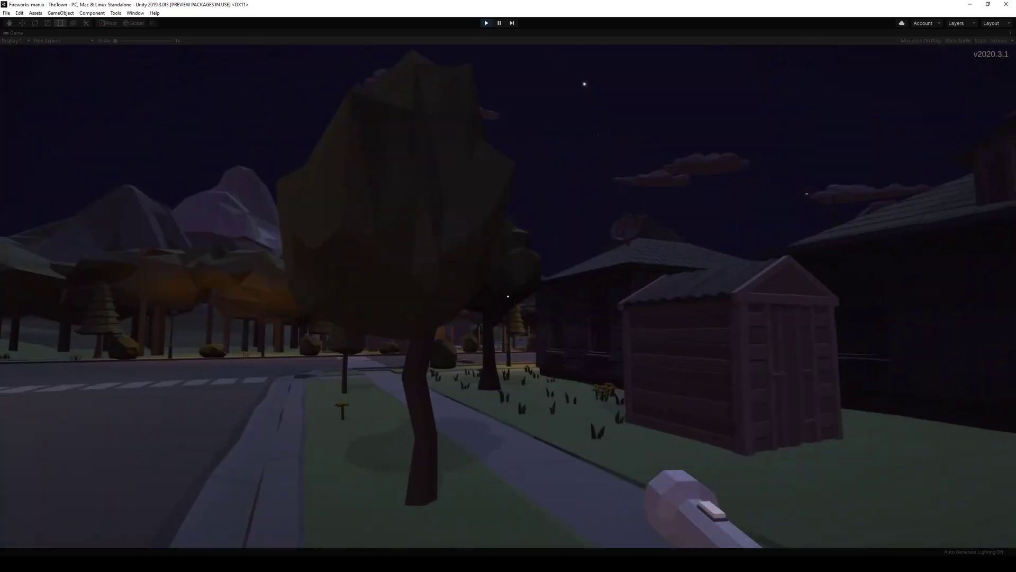
Step: Switch to the lighter, ignite the red box firework on the road and end the game test
{"action": "key", "text": "Tab"}
{"action": "left_click", "coordinate": [508, 297]}
{"action": "left_click", "coordinate": [508, 296]}
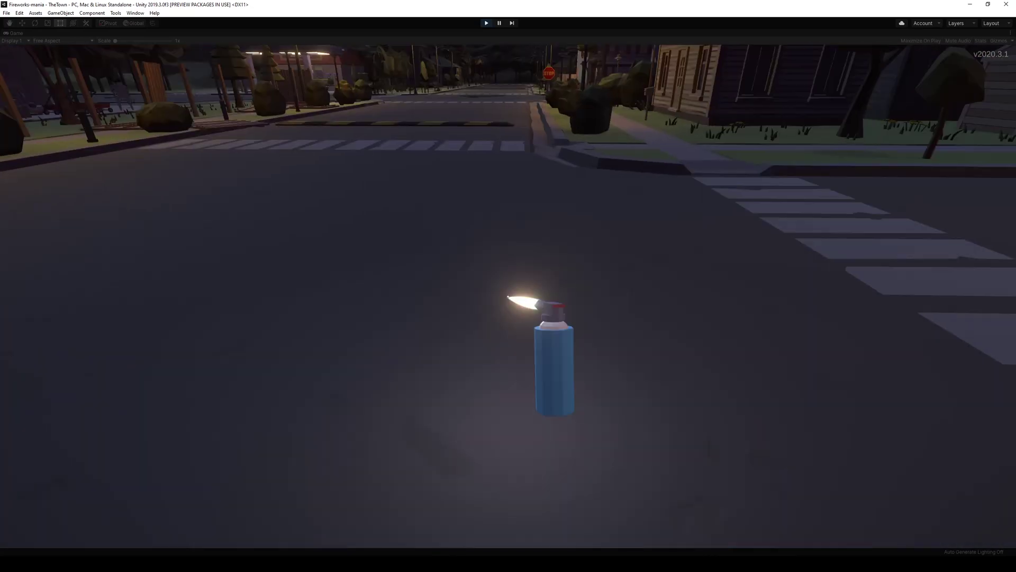
{"action": "left_click", "coordinate": [508, 296]}
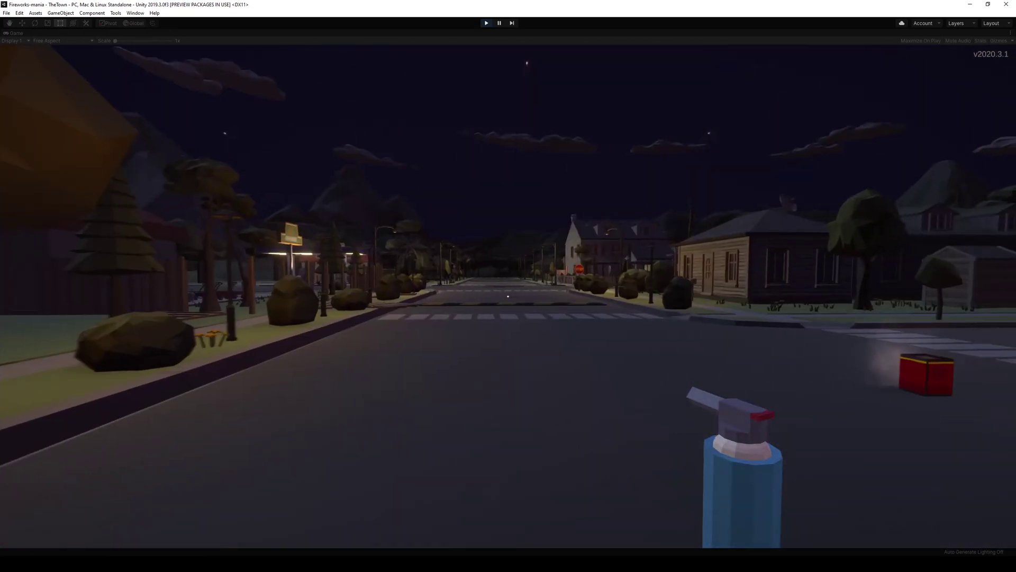
{"action": "key", "text": "Escape"}
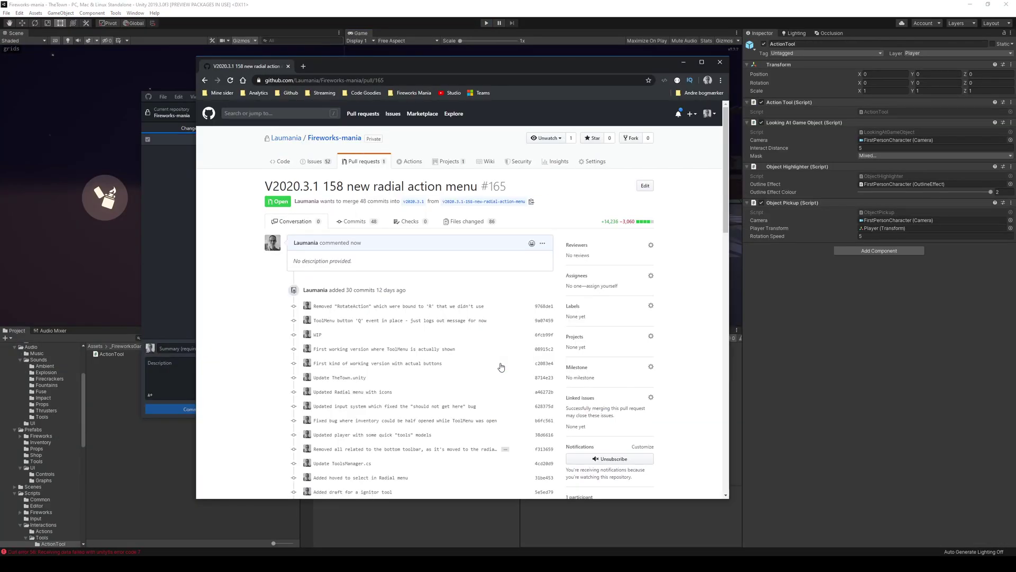
Step: Squash and merge GitHub pull request #165 for the new radial action menu into the v2020.3.1 branch
{"action": "scroll", "coordinate": [501, 366], "scroll_direction": "down", "scroll_amount": 15}
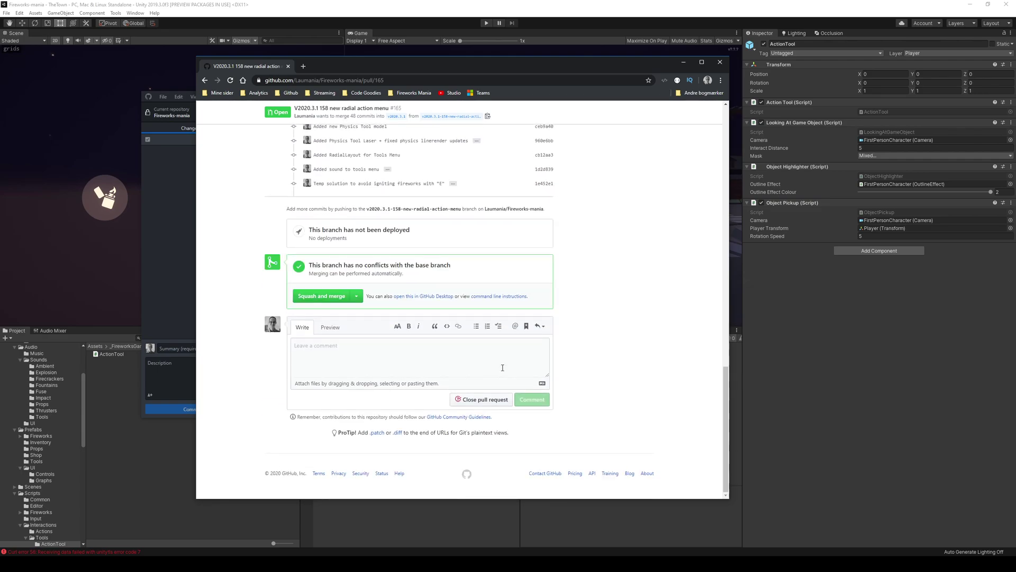
{"action": "left_click", "coordinate": [328, 296]}
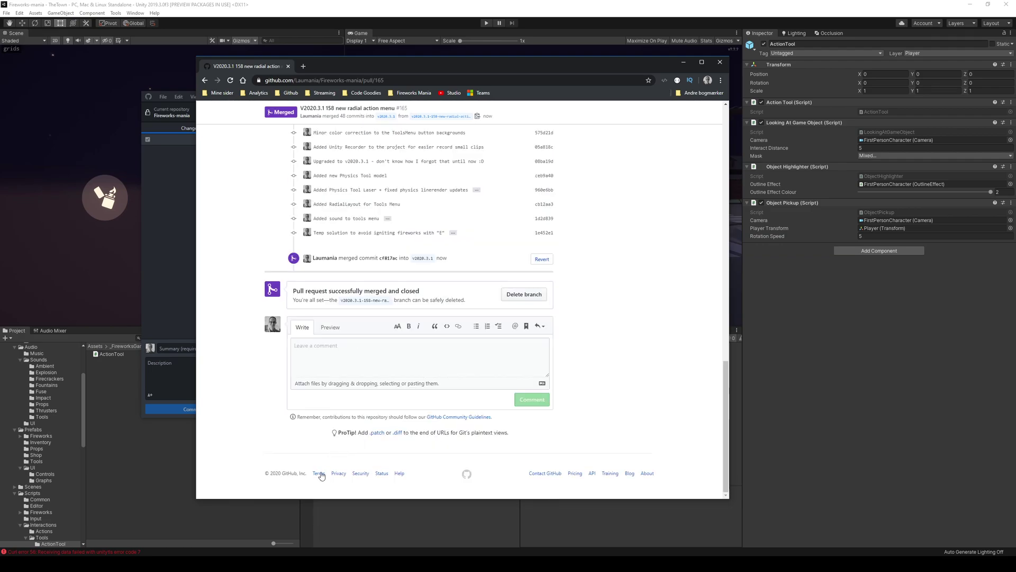
{"action": "left_click", "coordinate": [906, 2]}
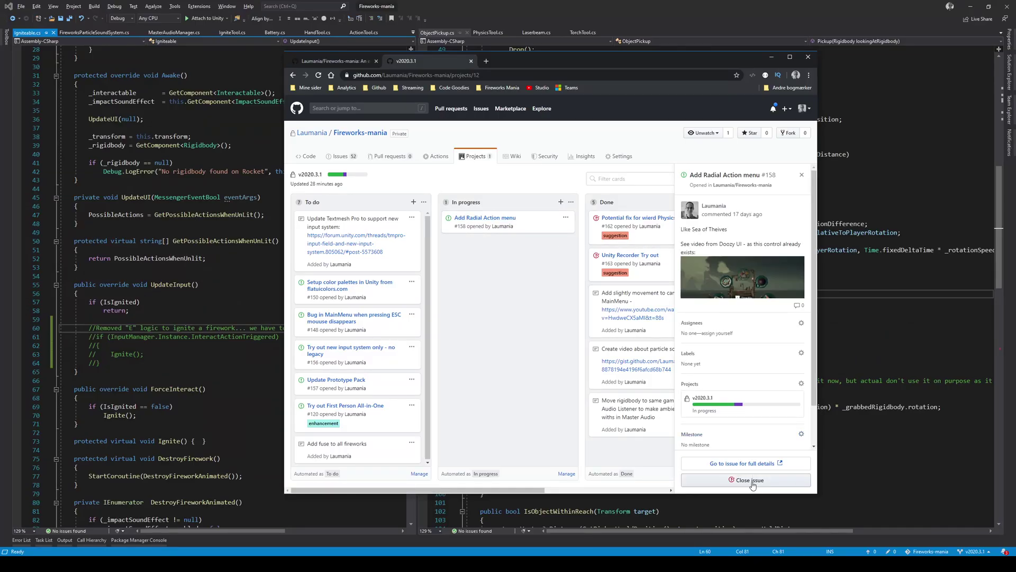
Step: Close issue #158 "Add Radial Action menu" with the comment "First draft of a radial menu in place :)" and dismiss its board details
{"action": "left_click", "coordinate": [746, 465]}
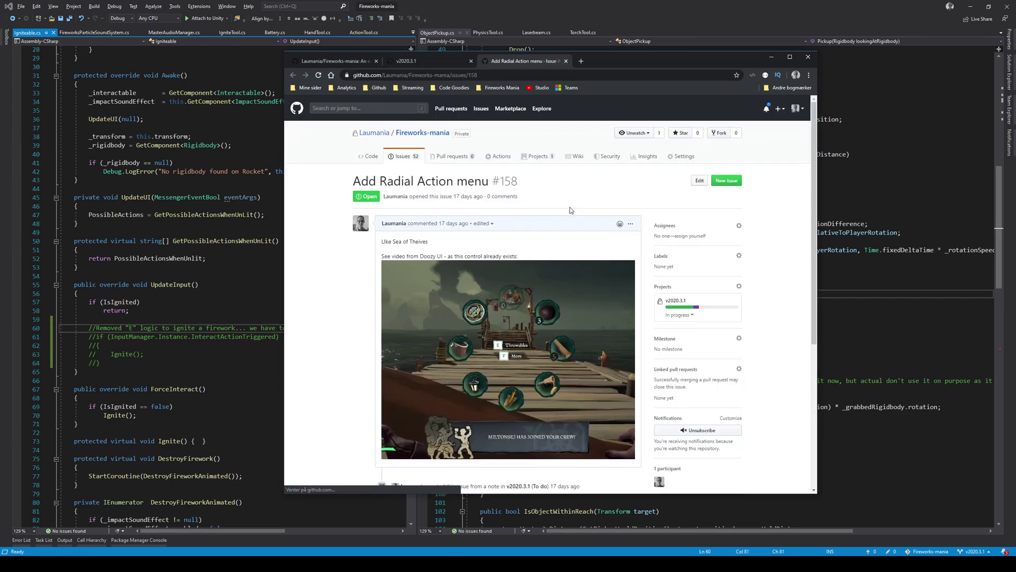
{"action": "scroll", "coordinate": [548, 233], "scroll_direction": "down", "scroll_amount": 2}
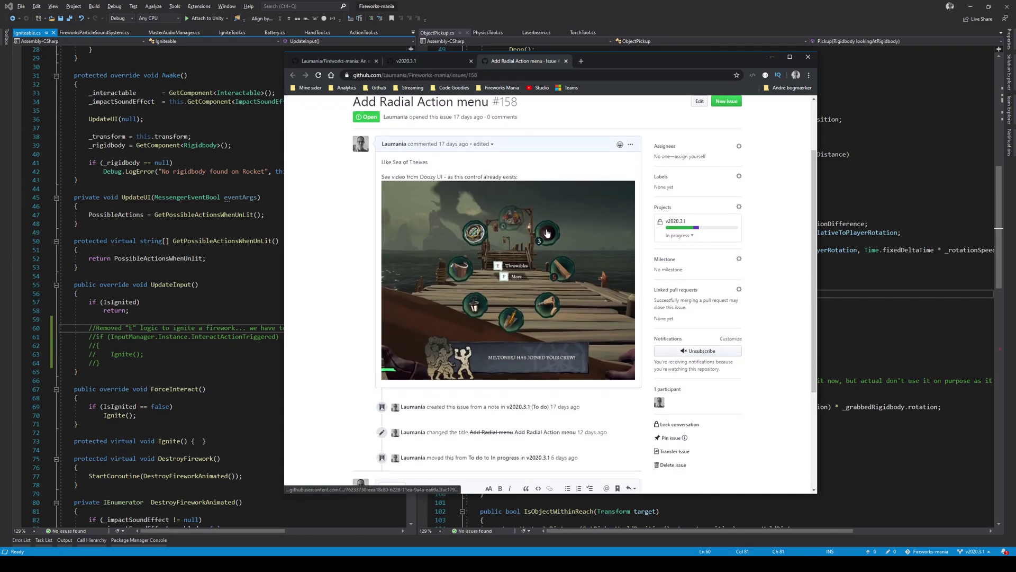
{"action": "scroll", "coordinate": [547, 233], "scroll_direction": "down", "scroll_amount": 2}
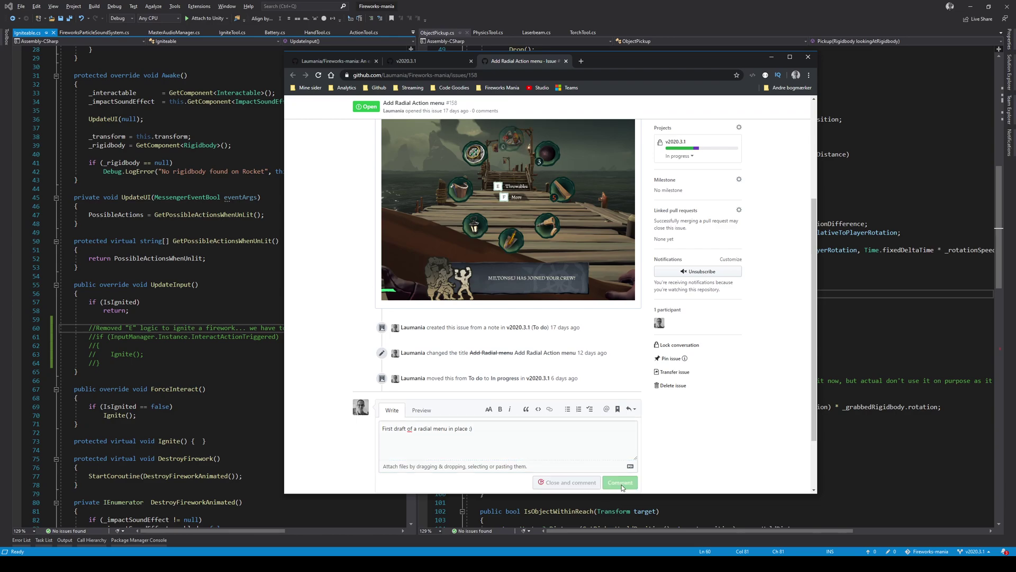
{"action": "middle_click", "coordinate": [538, 64]}
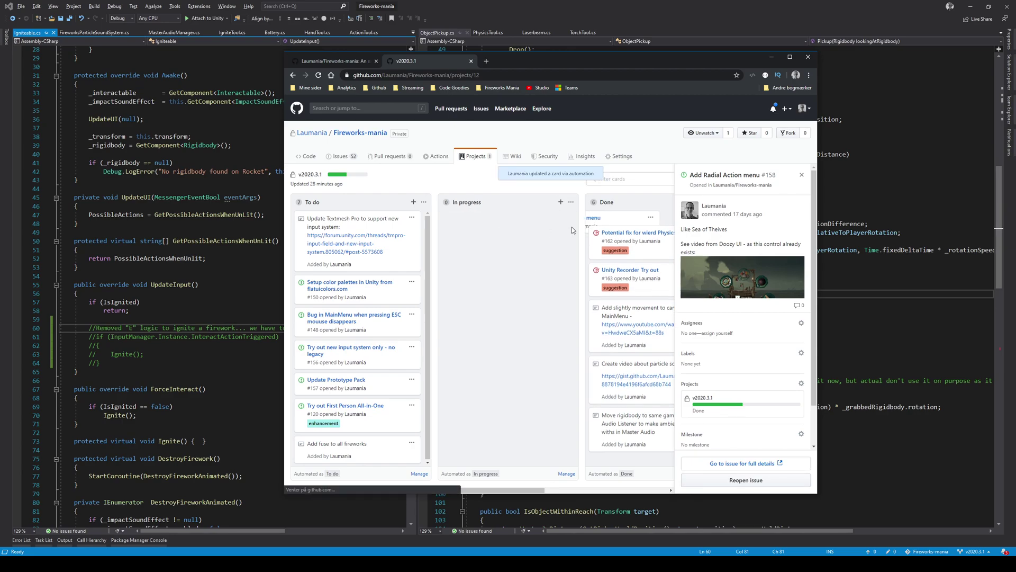
{"action": "left_click", "coordinate": [802, 174]}
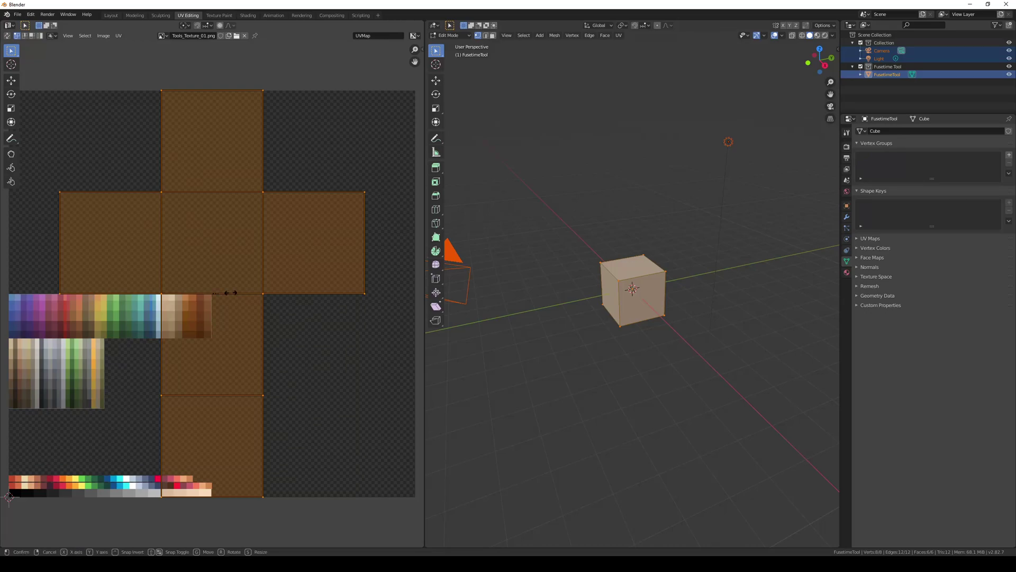
Step: In Blender, scale all of the cube's UVs to 0 and place them on a swatch of the Tools_Texture_01.png palette
{"action": "key", "text": "s"}
{"action": "key", "text": "0"}
{"action": "key", "text": "Return"}
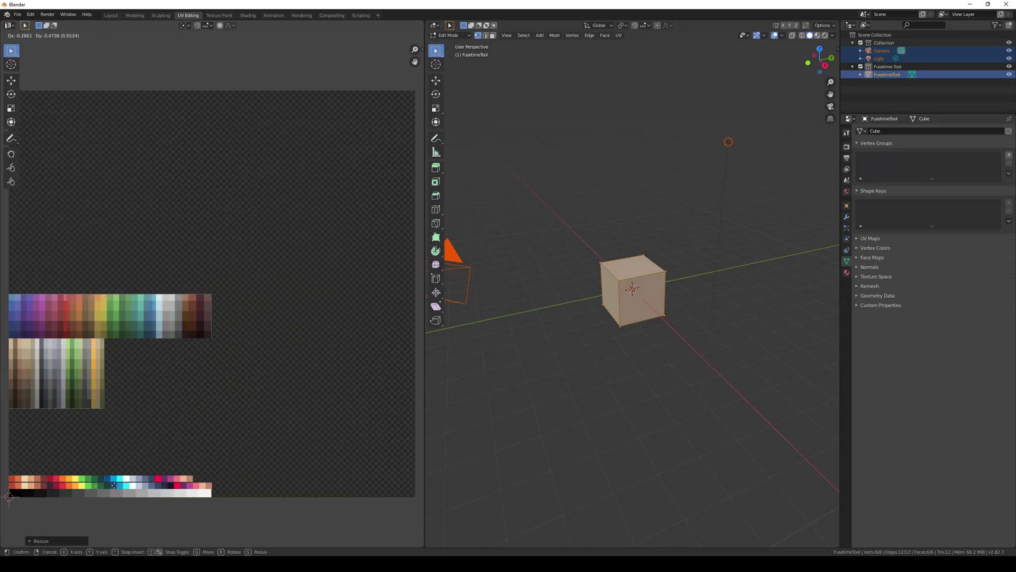
{"action": "left_click", "coordinate": [624, 356]}
{"action": "middle_click_drag", "start_coordinate": [623, 354], "coordinate": [625, 347]}
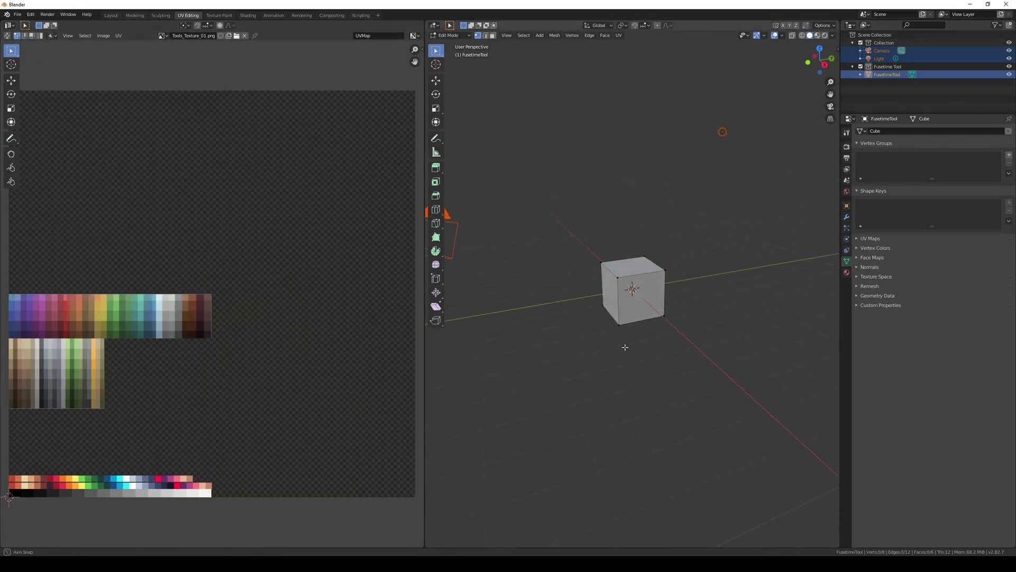
Step: Use Tools_Texture_01.png as the cube material's base color, show it in the viewport and select the cube's top face
{"action": "left_click", "coordinate": [846, 274]}
{"action": "middle_click_drag", "start_coordinate": [615, 360], "coordinate": [651, 292]}
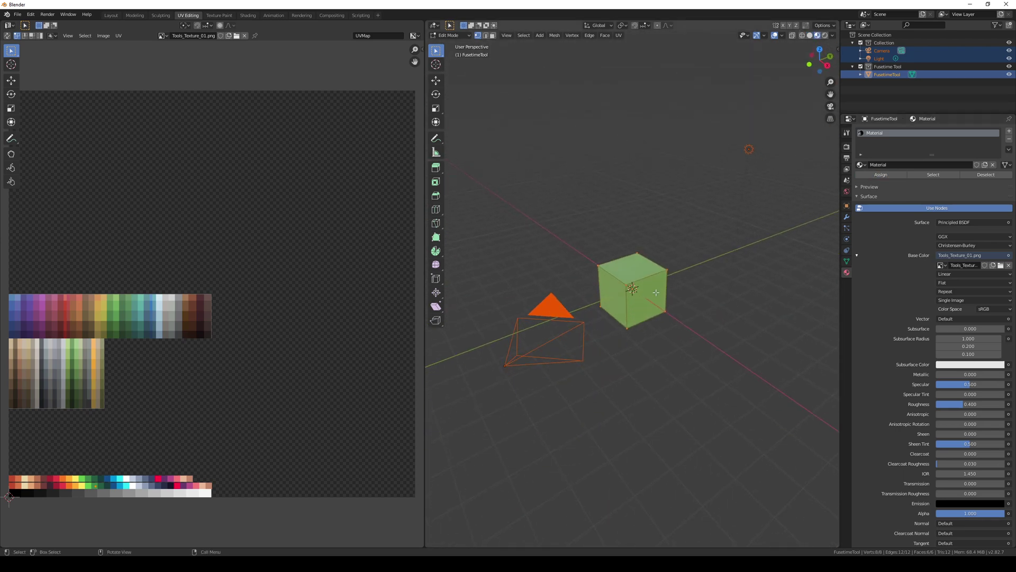
{"action": "key", "text": "3"}
{"action": "left_click", "coordinate": [634, 266]}
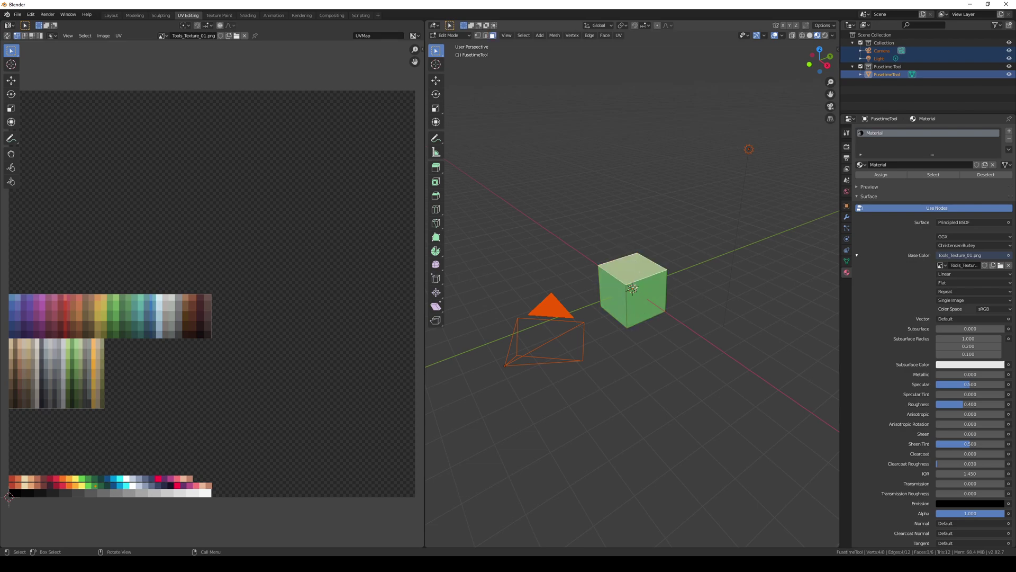
Step: Set two of the cube's dimensions to 0.1 m in Object Mode
{"action": "key", "text": "Tab"}
{"action": "key", "text": "n"}
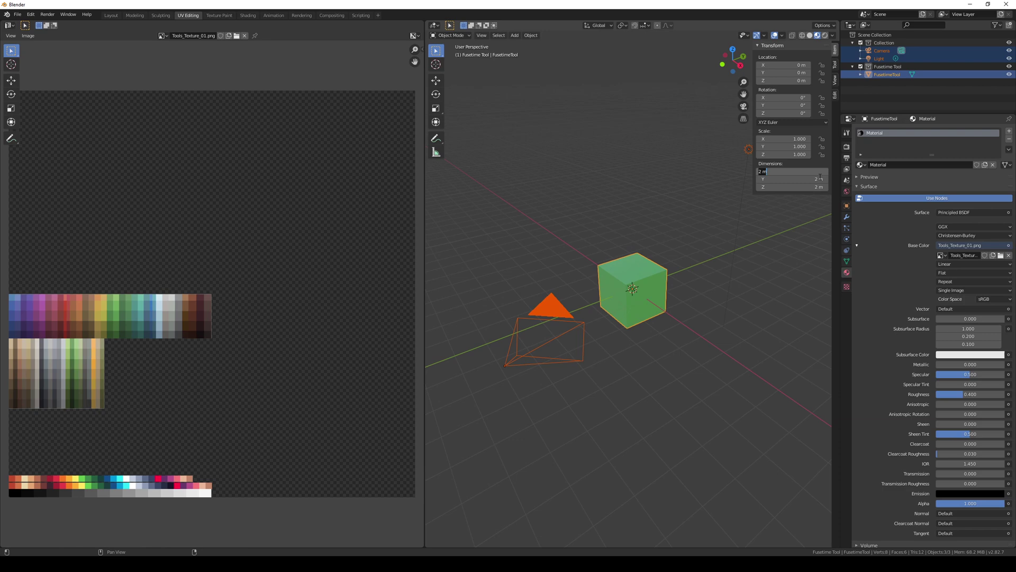
{"action": "type", "text": "0.1"}
{"action": "key", "text": "Tab"}
{"action": "type", "text": "0.1"}
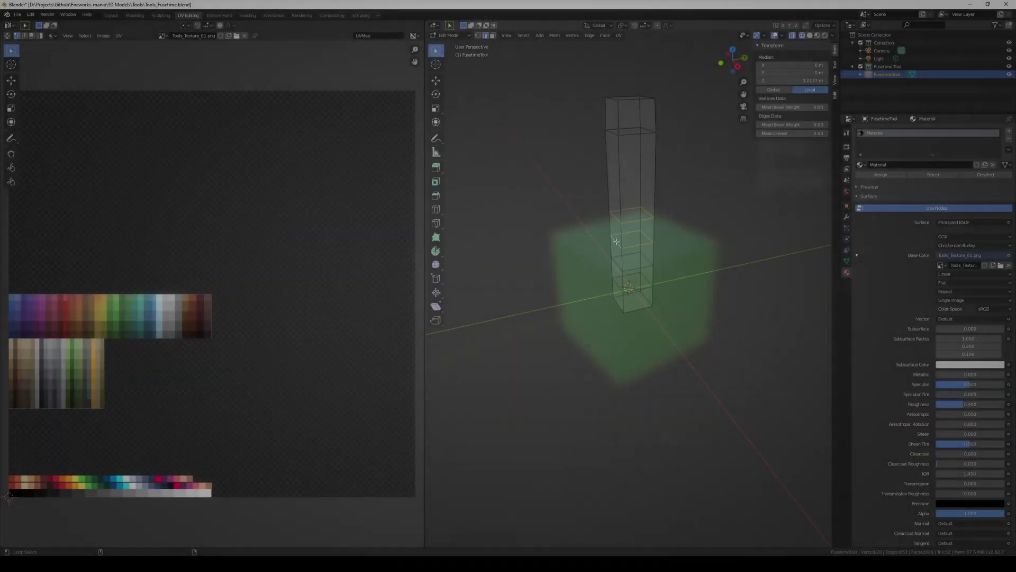
Step: Move the selected edge loops up along the tall bar and clear the selection
{"action": "key", "text": "g"}
{"action": "left_click", "coordinate": [612, 198]}
{"action": "key", "text": "alt+a"}
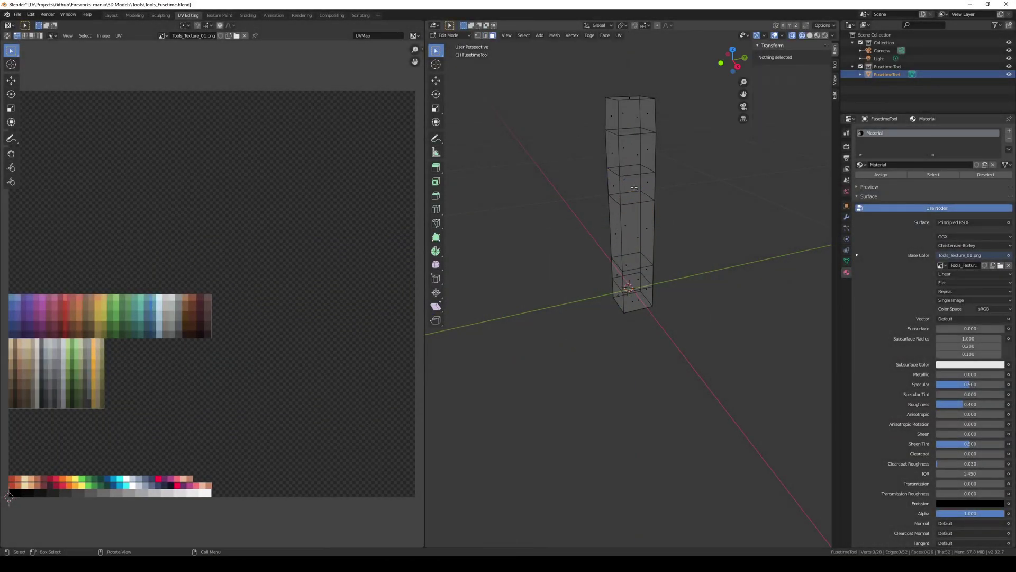
Step: Extrude the front face of the bar's middle section outward by about 0.055 m
{"action": "key", "text": "shift+z"}
{"action": "left_click", "coordinate": [647, 186]}
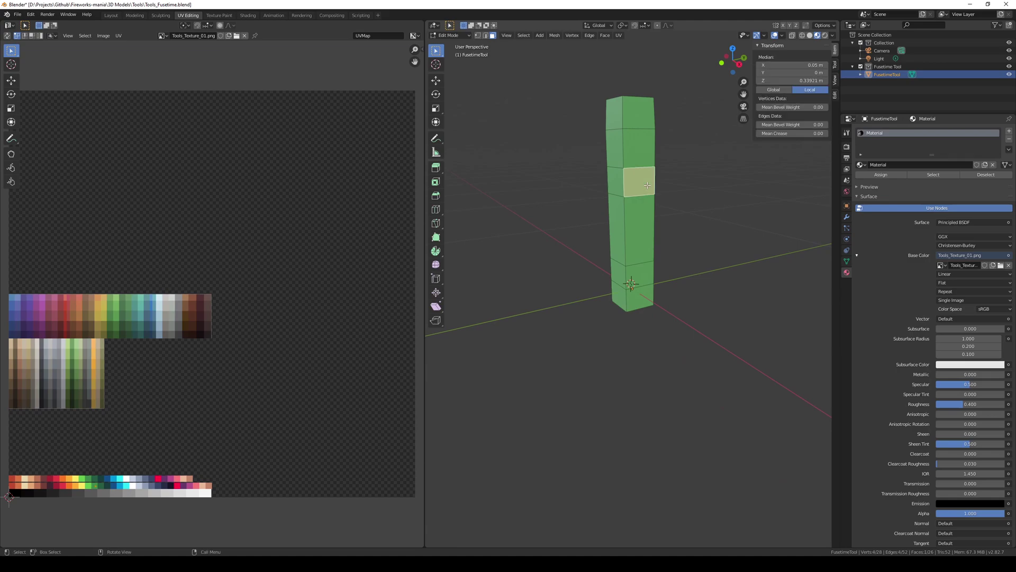
{"action": "key", "text": "e"}
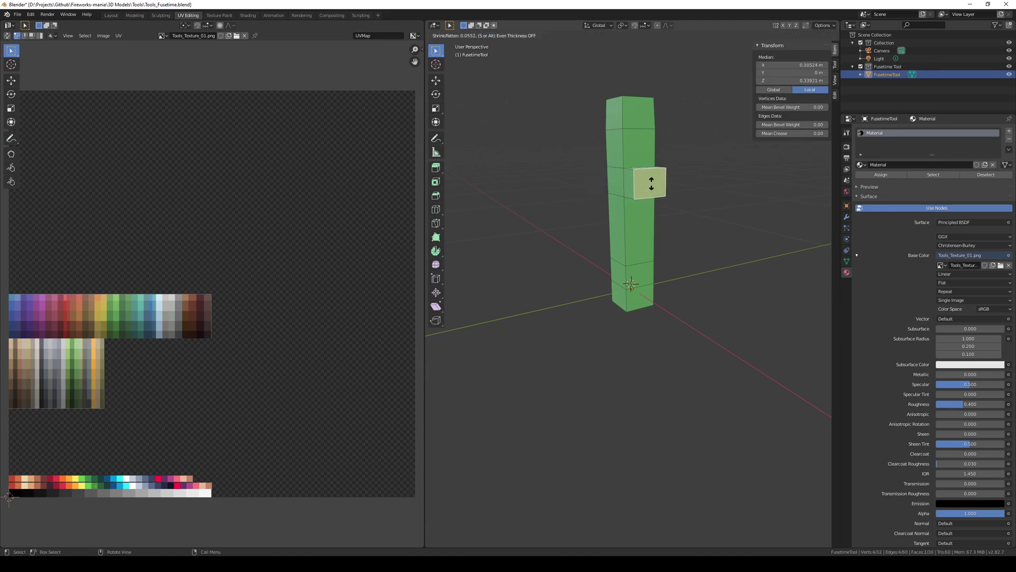
{"action": "left_click", "coordinate": [653, 185]}
Step: Undo the last action and select the lower outer edge of the extruded block
{"action": "middle_click_drag", "start_coordinate": [687, 200], "coordinate": [649, 187]}
{"action": "left_click", "coordinate": [652, 197]}
{"action": "key", "text": "ctrl+z"}
{"action": "scroll", "coordinate": [671, 193], "scroll_direction": "up", "scroll_amount": 4}
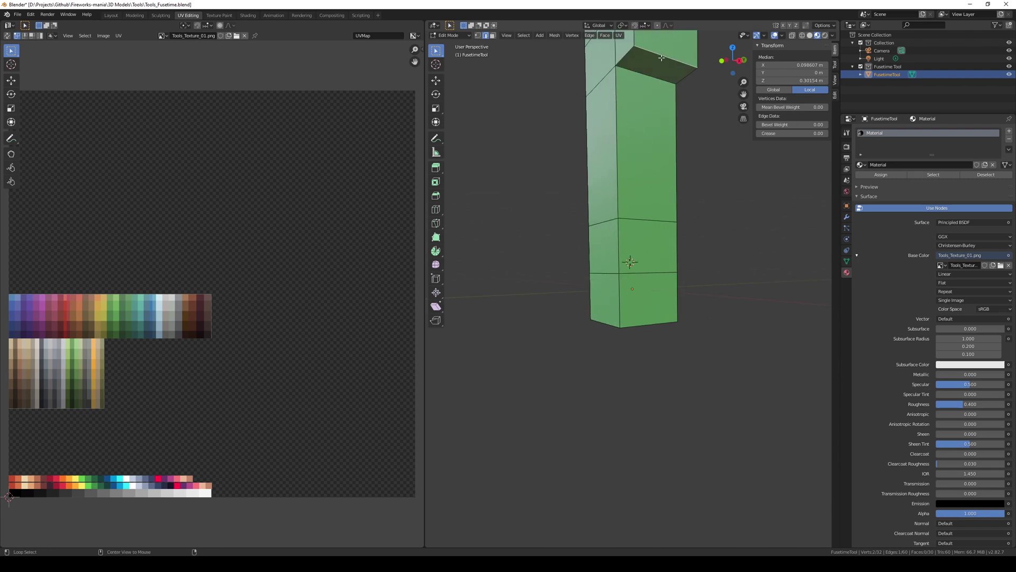
{"action": "middle_click_drag", "start_coordinate": [662, 57], "coordinate": [648, 254], "text": "shift"}
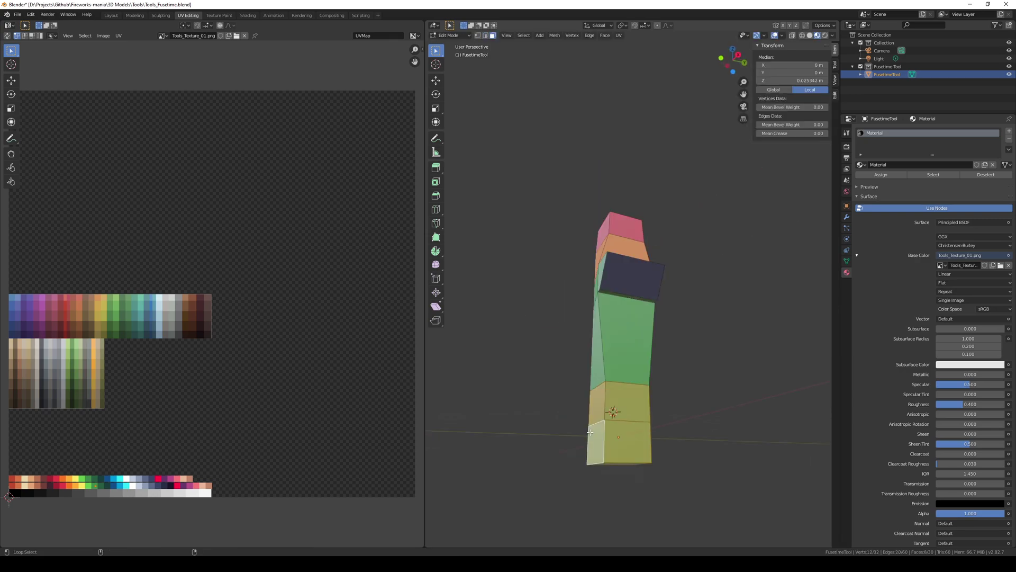
Step: Color the two lowest sections of the handle light grey by moving their UVs onto that palette swatch
{"action": "key", "text": "g"}
{"action": "left_click", "coordinate": [212, 441]}
{"action": "left_click", "coordinate": [547, 354]}
{"action": "middle_click_drag", "start_coordinate": [547, 353], "coordinate": [540, 395]}
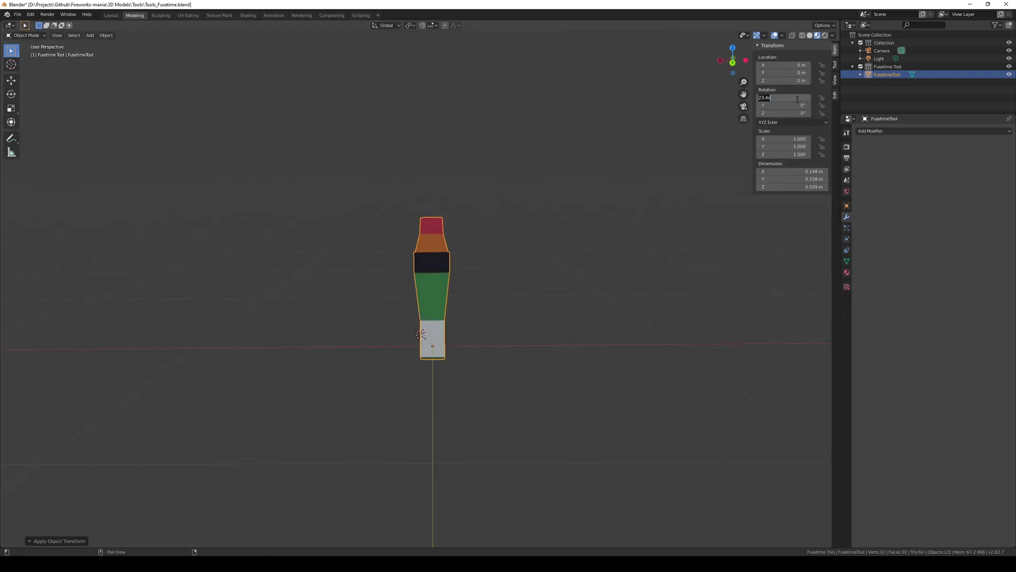
Step: Set the FusetimeTool's X rotation to 90° and move it about 0.24 m along the Y axis
{"action": "type", "text": "90"}
{"action": "key", "text": "Return"}
{"action": "middle_click_drag", "start_coordinate": [469, 266], "coordinate": [551, 266]}
{"action": "key", "text": "g"}
{"action": "key", "text": "x"}
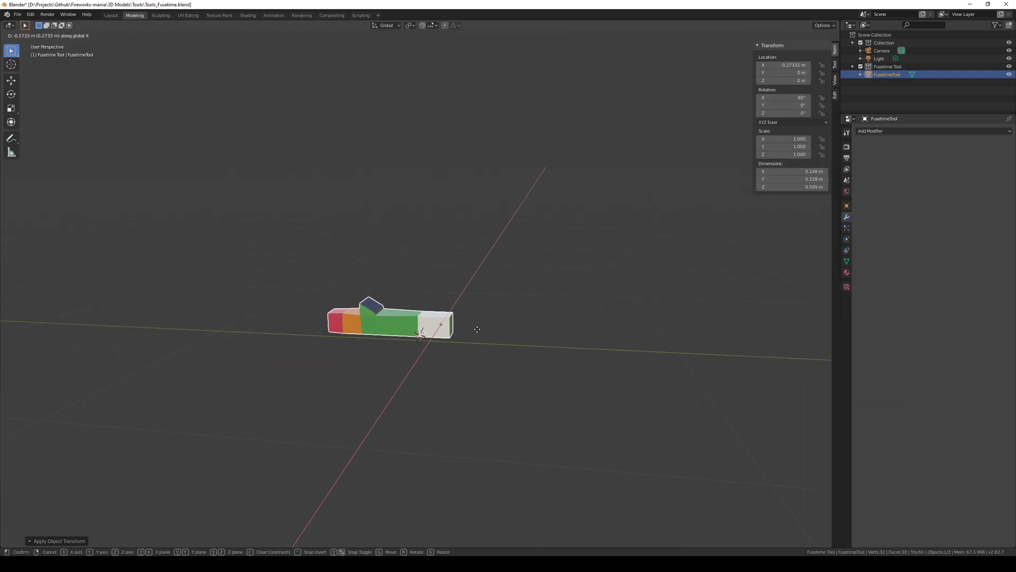
{"action": "key", "text": "y"}
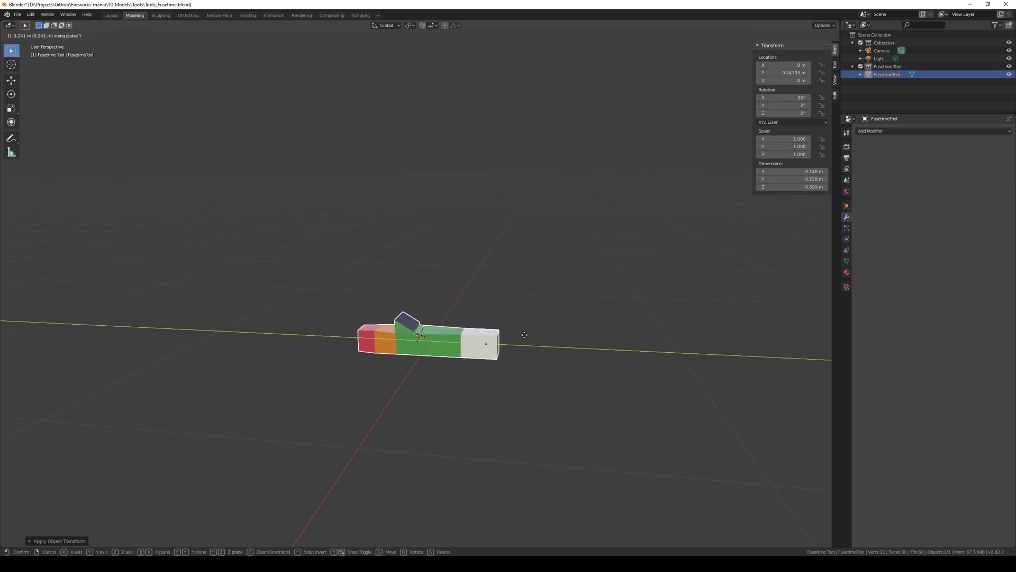
{"action": "left_click", "coordinate": [524, 335]}
{"action": "middle_click_drag", "start_coordinate": [512, 275], "coordinate": [492, 289]}
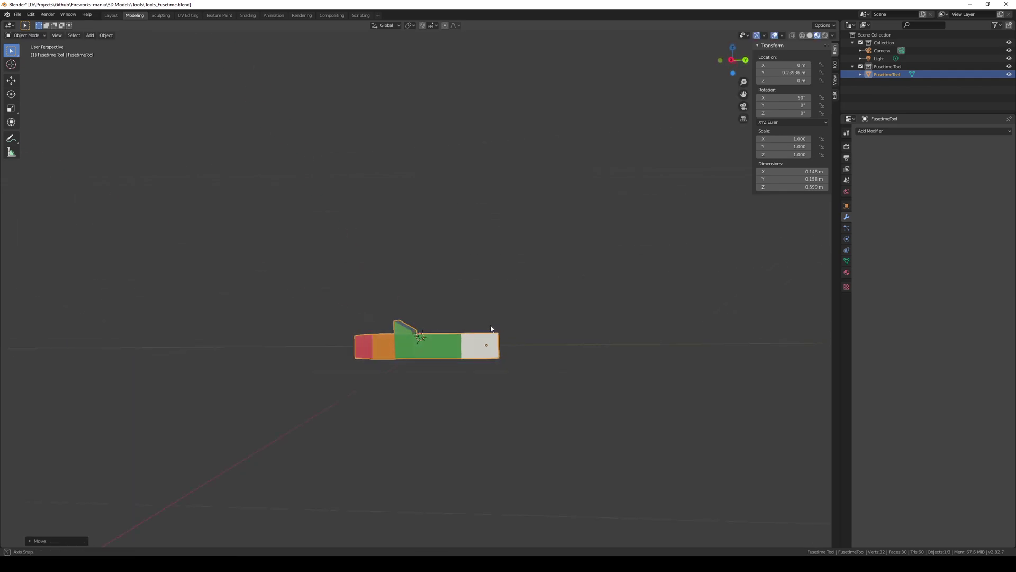
Step: Move the tool along Z to a height of about 0.051 m so that it rests on the ground plane
{"action": "key", "text": "g"}
{"action": "key", "text": "z"}
{"action": "left_click", "coordinate": [490, 313]}
{"action": "key", "text": "KP_1"}
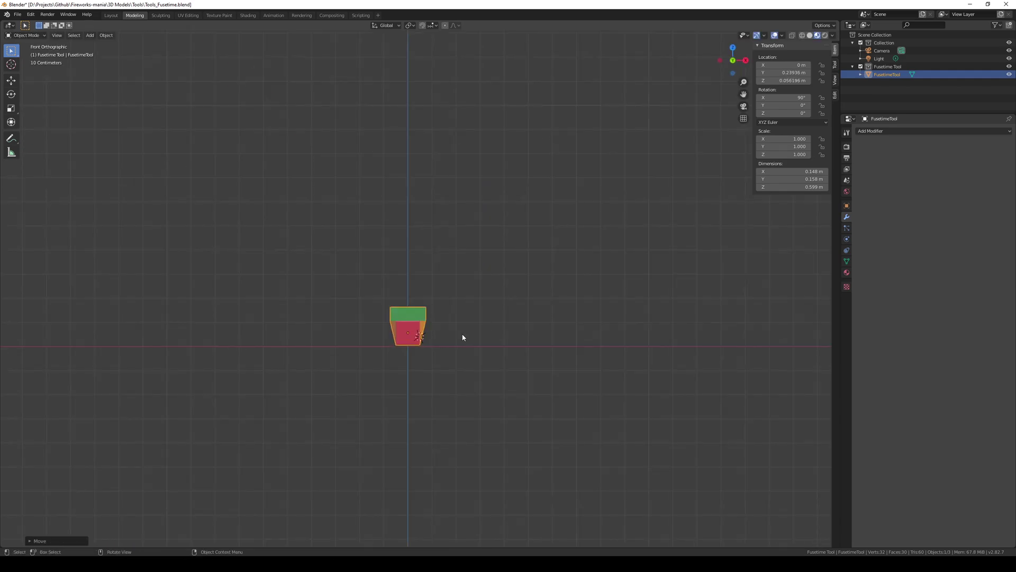
{"action": "key", "text": "g"}
{"action": "key", "text": "z"}
{"action": "left_click", "coordinate": [462, 335]}
{"action": "scroll", "coordinate": [456, 357], "scroll_direction": "up", "scroll_amount": 6}
{"action": "middle_click_drag", "start_coordinate": [455, 359], "coordinate": [518, 269]}
{"action": "key", "text": "KP_1"}
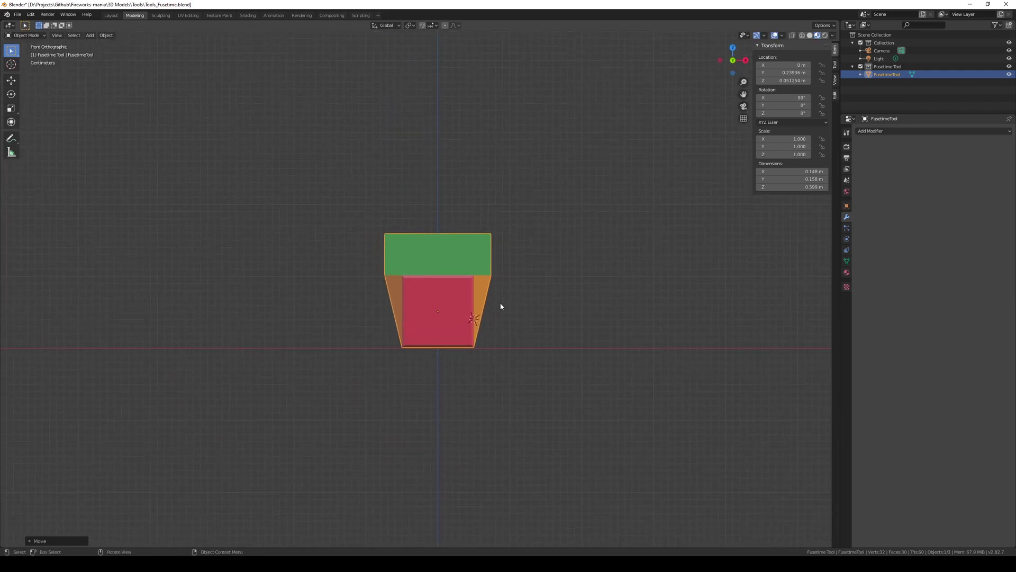
{"action": "key", "text": "g"}
{"action": "key", "text": "z"}
{"action": "right_click", "coordinate": [496, 309]}
Step: Check the tool's shape and placement from the right, front and perspective views
{"action": "key", "text": "KP_3"}
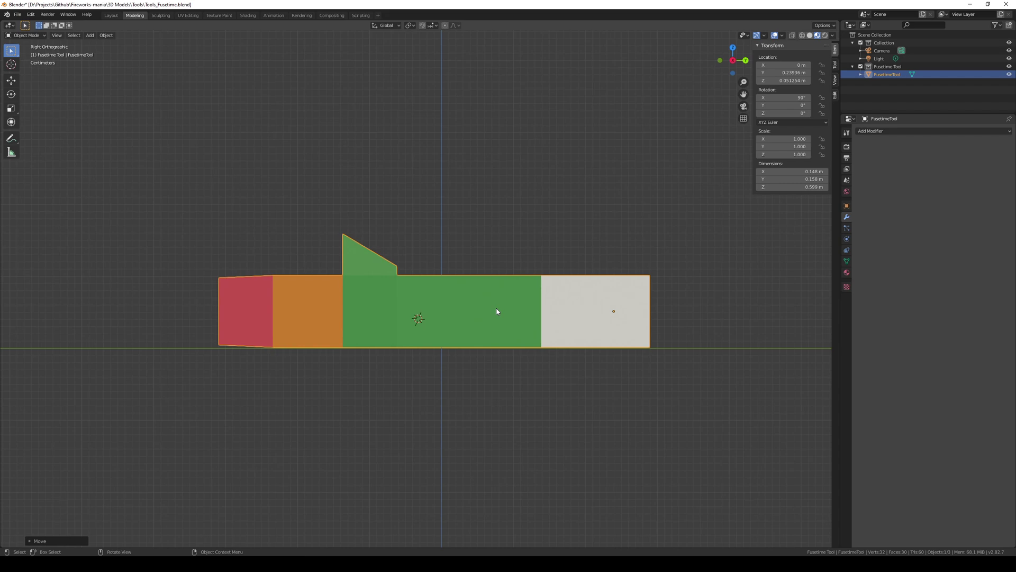
{"action": "key", "text": "KP_1"}
{"action": "middle_click_drag", "start_coordinate": [572, 280], "coordinate": [404, 307]}
{"action": "scroll", "coordinate": [483, 304], "scroll_direction": "down", "scroll_amount": 4}
{"action": "scroll", "coordinate": [482, 315], "scroll_direction": "down", "scroll_amount": 10}
{"action": "scroll", "coordinate": [470, 313], "scroll_direction": "up", "scroll_amount": 12}
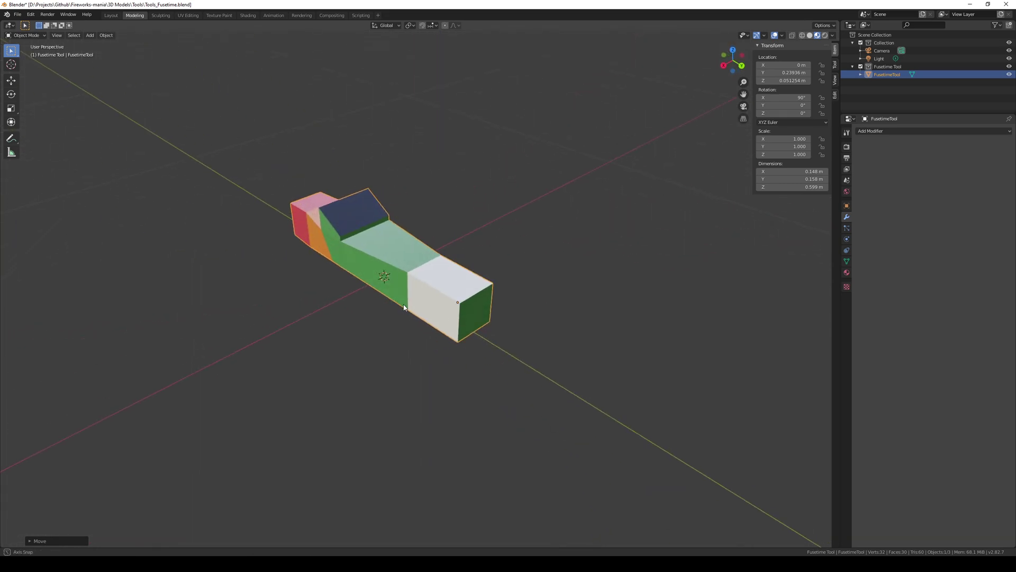
Step: Apply the rotation and location transforms of the FusetimeTool, and save the file
{"action": "key", "text": "ctrl+a"}
{"action": "left_click", "coordinate": [401, 254]}
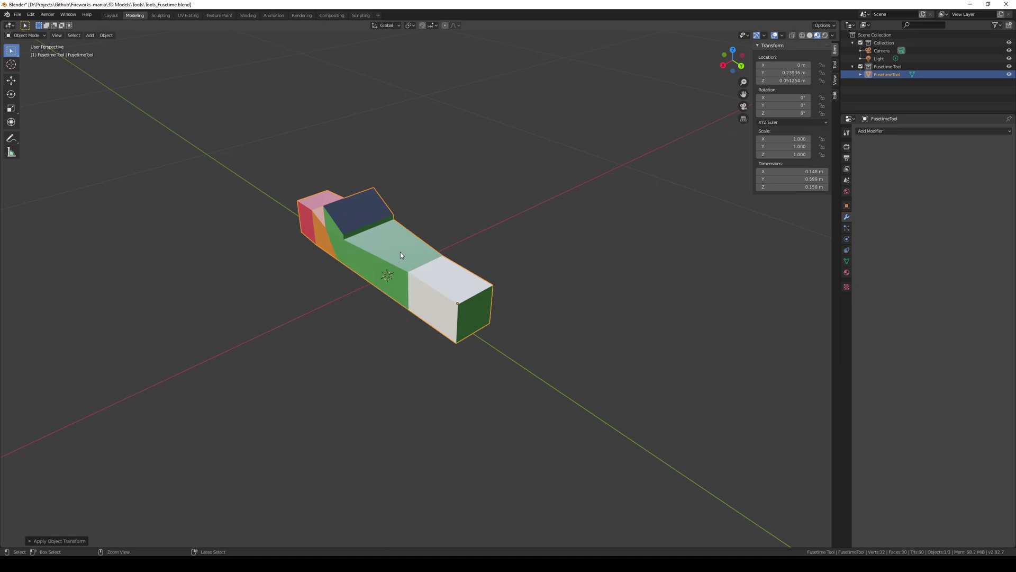
{"action": "key", "text": "ctrl+a"}
{"action": "left_click", "coordinate": [397, 247]}
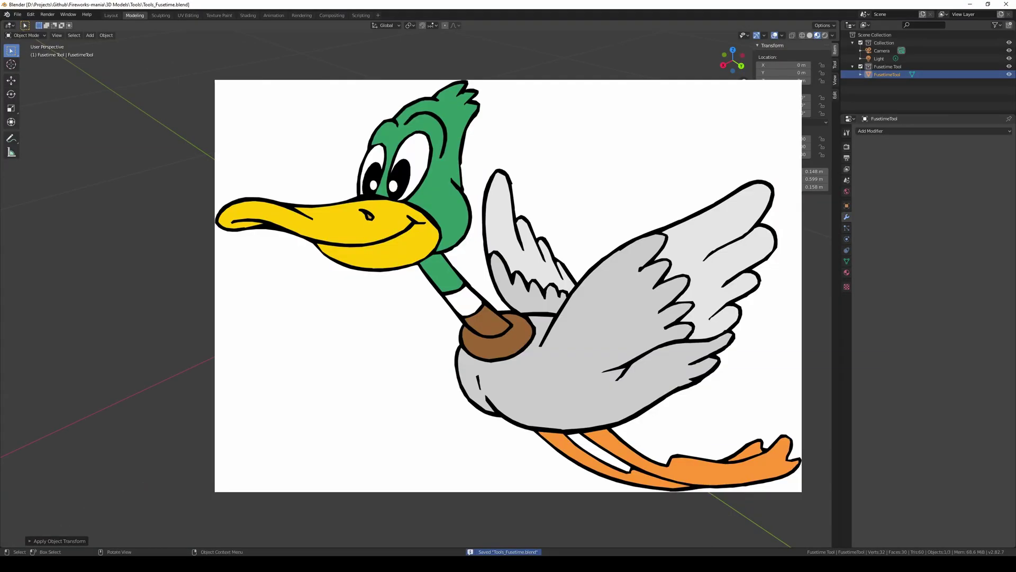
{"action": "left_click", "coordinate": [17, 14]}
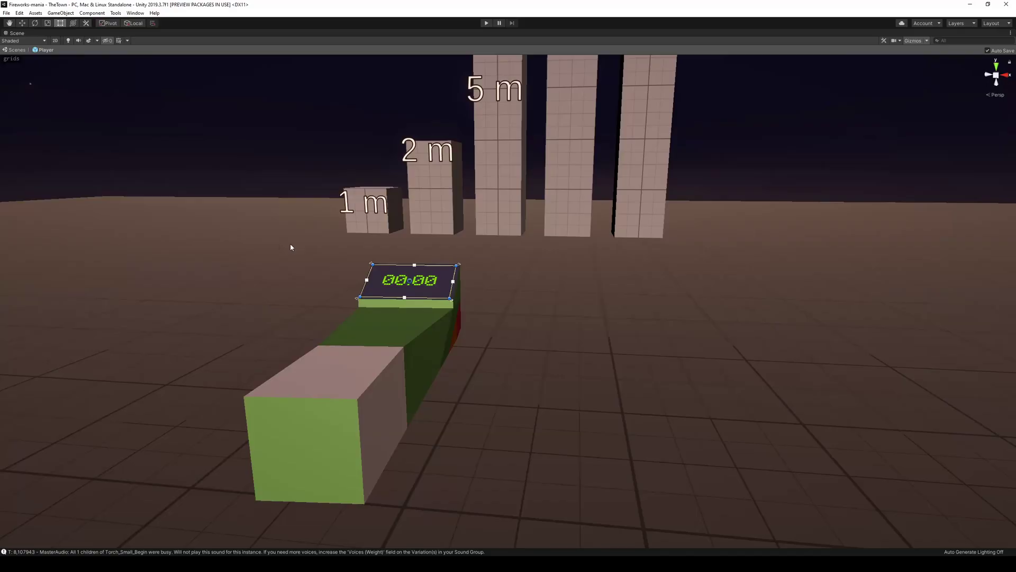
Step: Switch to Unity and play-test the town scene to check how the fuse time tool's display renders
{"action": "right_click_drag", "start_coordinate": [291, 245], "coordinate": [487, 256]}
{"action": "key", "text": "shift+space"}
{"action": "left_click", "coordinate": [486, 23]}
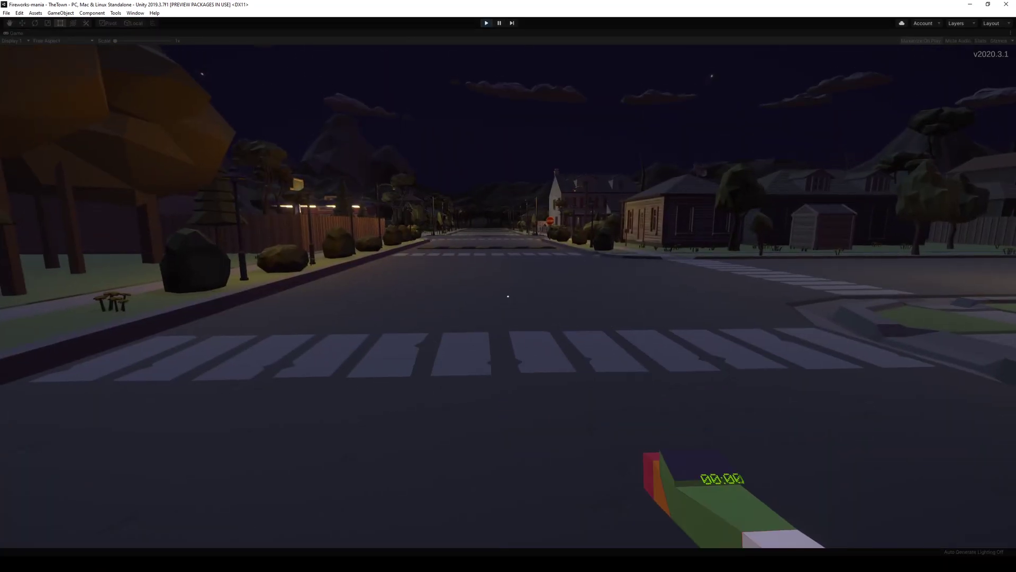
{"action": "key", "text": "w"}
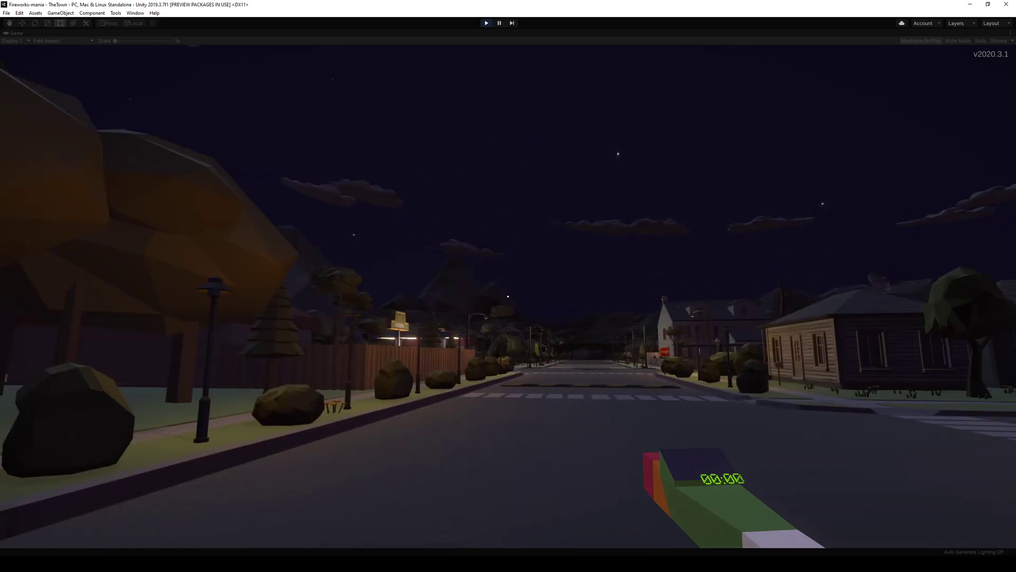
{"action": "key", "text": "Escape"}
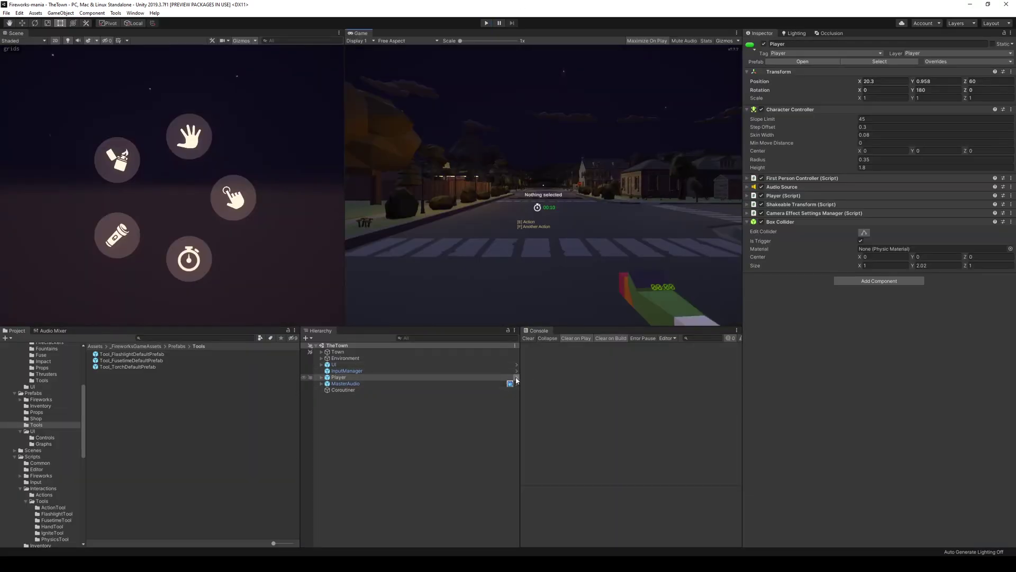
Step: Open the Player prefab and inspect the Canvas, Canvas Scaler and Graphic Raycaster settings of the fuse time tool's Canvas
{"action": "left_click", "coordinate": [516, 378]}
{"action": "left_click", "coordinate": [363, 438]}
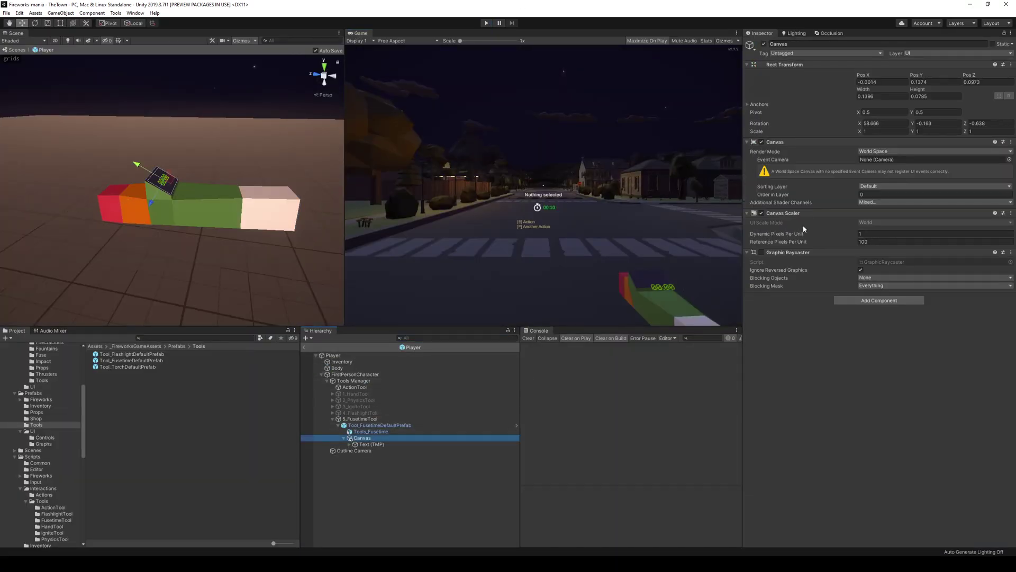
{"action": "left_click", "coordinate": [762, 213]}
{"action": "left_click", "coordinate": [761, 251]}
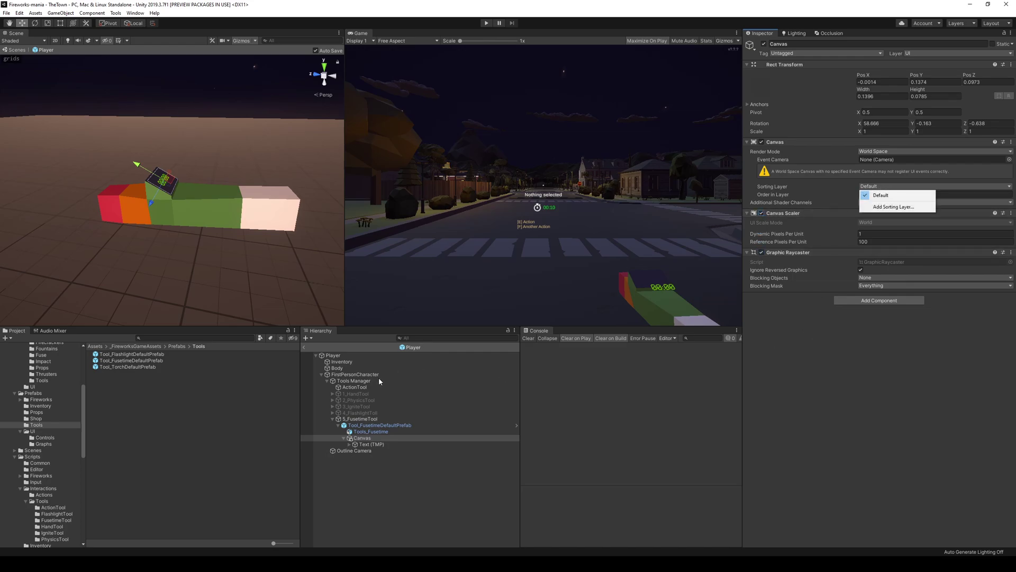
Step: Play-test the scene with the fuse time tool equipped in slot 5, and stop the game
{"action": "left_click", "coordinate": [485, 23]}
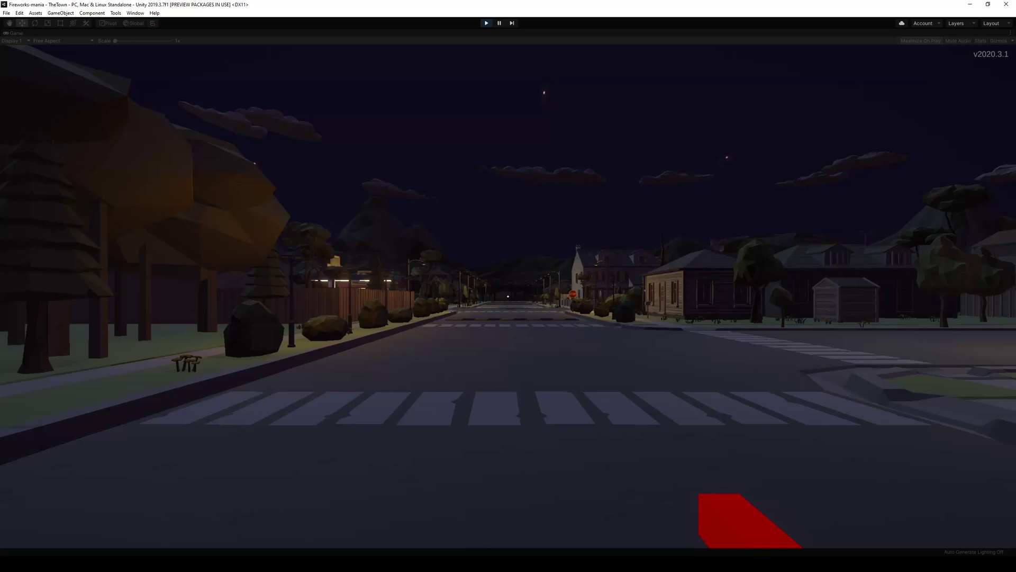
{"action": "key", "text": "w"}
{"action": "key", "text": "5"}
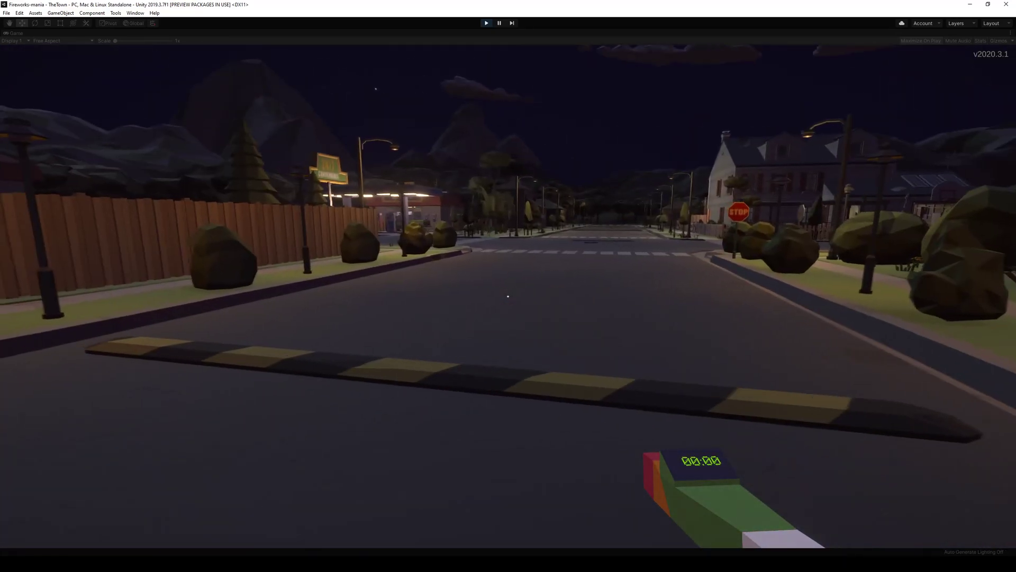
{"action": "key", "text": "Escape"}
{"action": "left_click", "coordinate": [486, 23]}
{"action": "right_click_drag", "start_coordinate": [211, 222], "coordinate": [345, 250]}
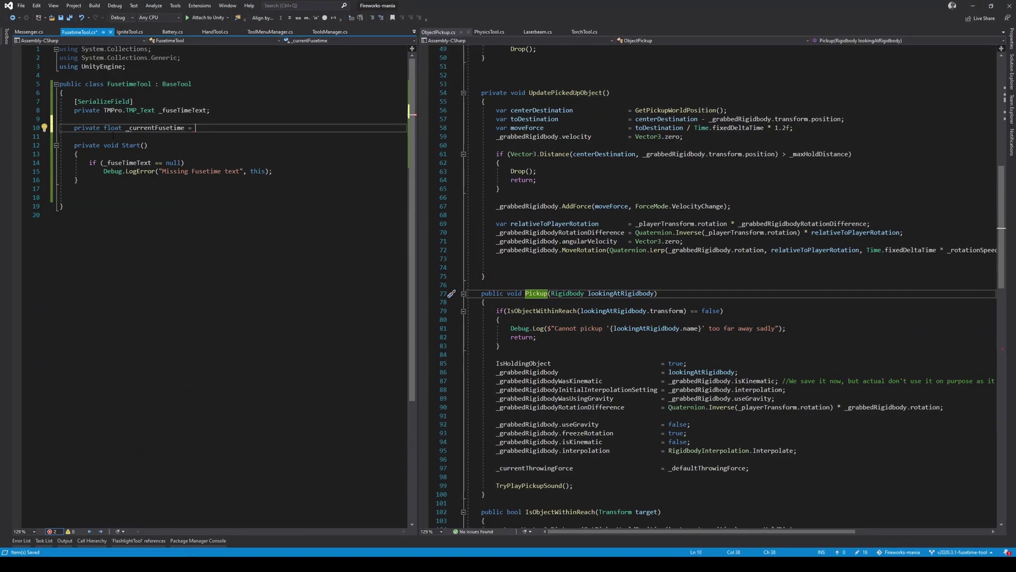
Step: Initialise _currentFusetime to 2f in FusetimeTool.cs and add an Update method changing FuseTime by 0.5f according to InputManager.Instance.GrabDistance
{"action": "type", "text": "2f;"}
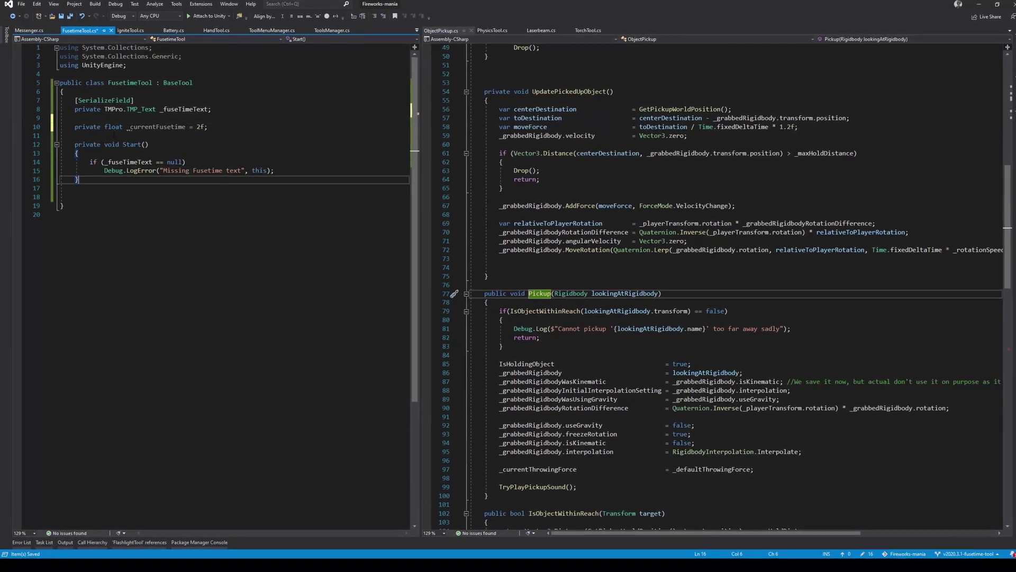
{"action": "type", "text": "private void Update()"}
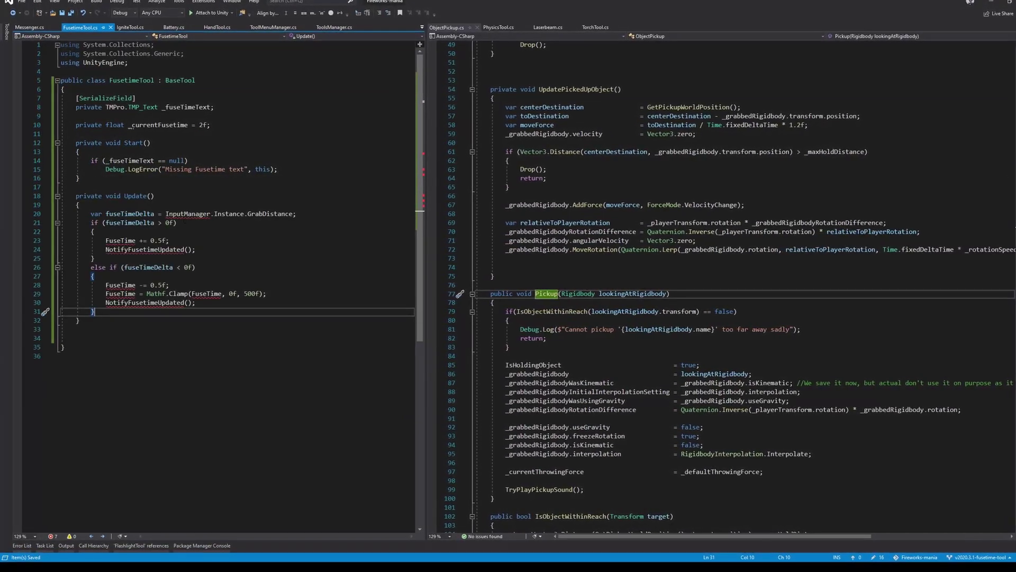
Step: Resolve the InputManager reference by adding the FireworksGame.Input using directive
{"action": "left_click", "coordinate": [188, 215]}
{"action": "key", "text": "ctrl+period"}
{"action": "key", "text": "Return"}
Step: Replace FuseTime with _currentFusetime in the increasing branch of Update and remove its NotifyFusetimeUpdated call
{"action": "double_click", "coordinate": [167, 143]}
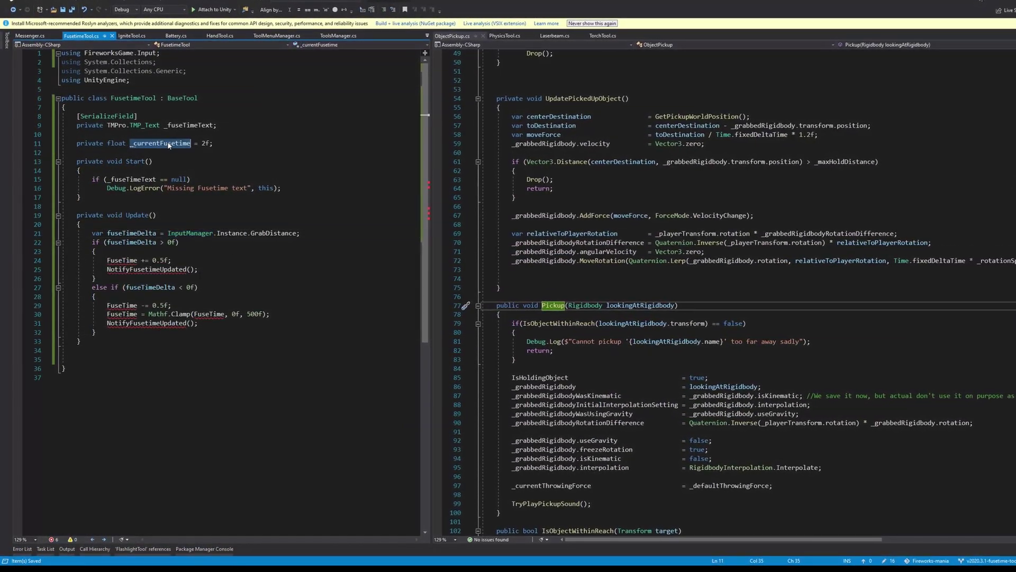
{"action": "key", "text": "ctrl+c"}
{"action": "double_click", "coordinate": [123, 261]}
{"action": "key", "text": "ctrl+v"}
{"action": "left_click", "coordinate": [193, 269]}
{"action": "key", "text": "ctrl+shift+l"}
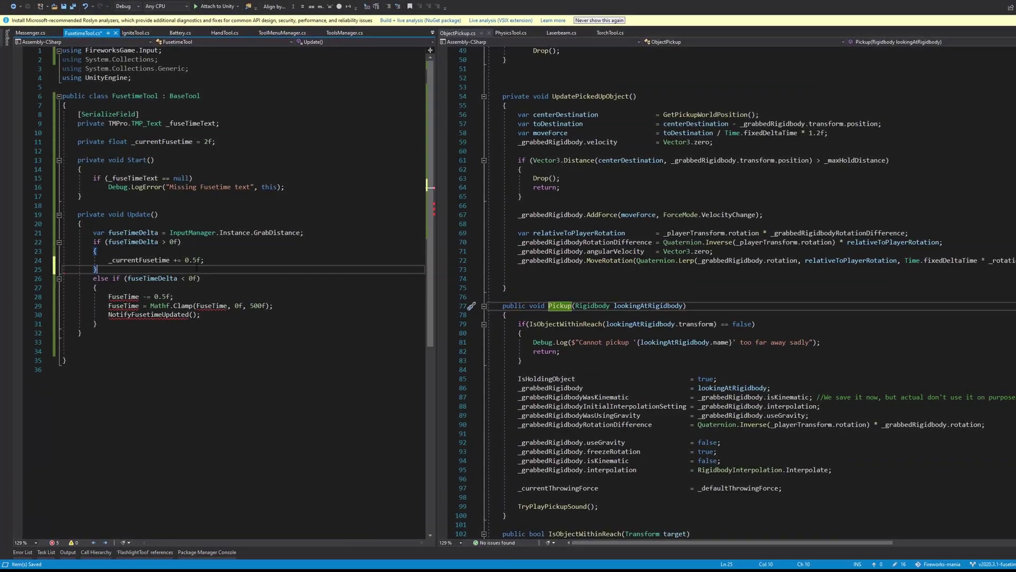
Step: Use _currentFusetime throughout the decreasing branch, including the Mathf.Clamp argument, and remove its NotifyFusetimeUpdated call
{"action": "double_click", "coordinate": [123, 296]}
{"action": "key", "text": "ctrl+v"}
{"action": "double_click", "coordinate": [122, 306]}
{"action": "key", "text": "ctrl+v"}
{"action": "left_click", "coordinate": [151, 316]}
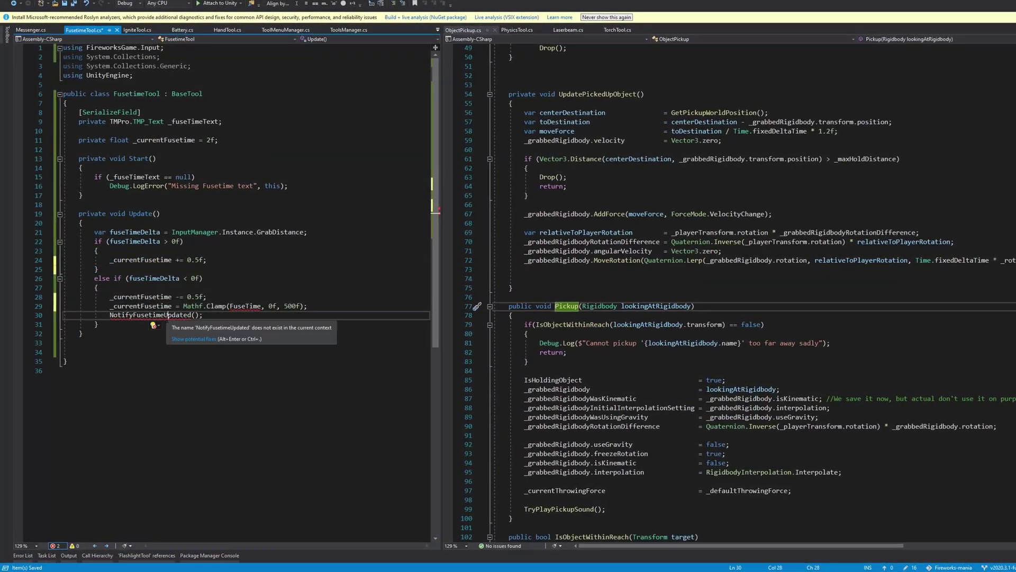
{"action": "key", "text": "ctrl+x"}
{"action": "double_click", "coordinate": [244, 305]}
{"action": "key", "text": "ctrl+v"}
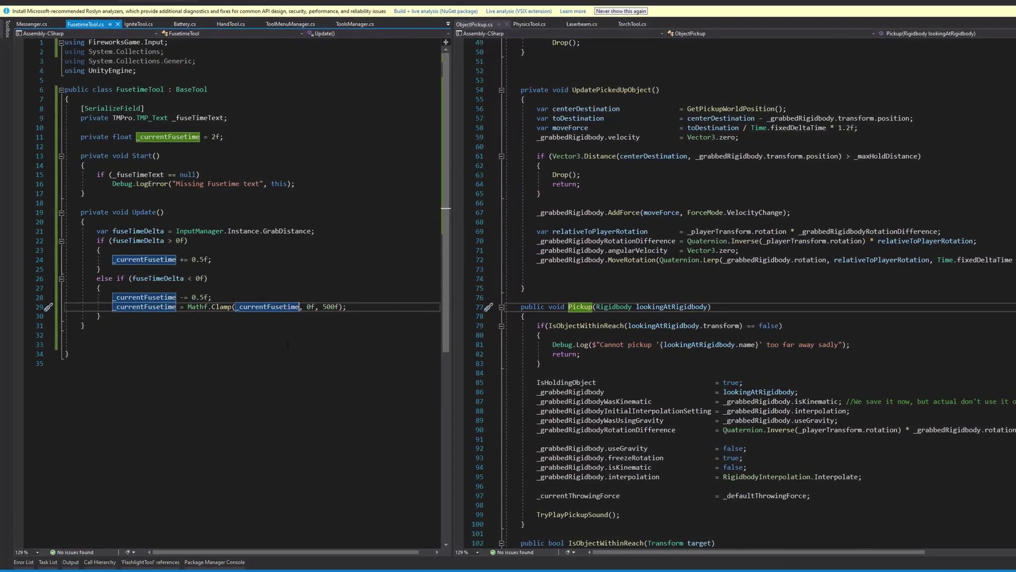
Step: Add an UpdateFuseTime() call at the start of Update and generate the method stub for it
{"action": "left_click", "coordinate": [122, 221]}
{"action": "key", "text": "Return"}
{"action": "type", "text": "UpdateFuseTime();"}
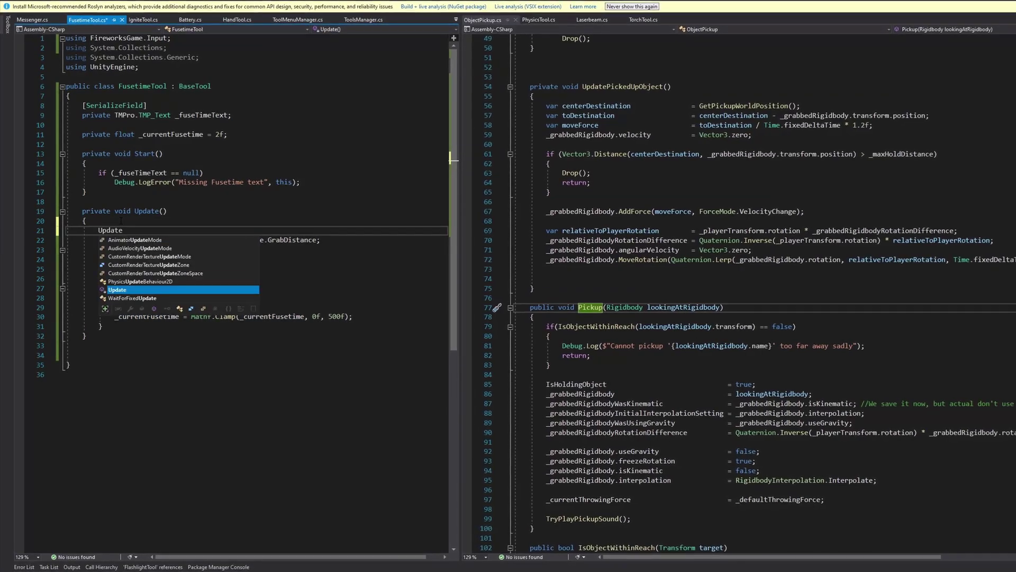
{"action": "key", "text": "Return"}
{"action": "left_click", "coordinate": [107, 231]}
{"action": "key", "text": "ctrl+period"}
{"action": "key", "text": "Return"}
Step: Move the fuse time adjusting code from Update into UpdateFuseTime, replacing the NotImplementedException line
{"action": "key", "text": "Down"}
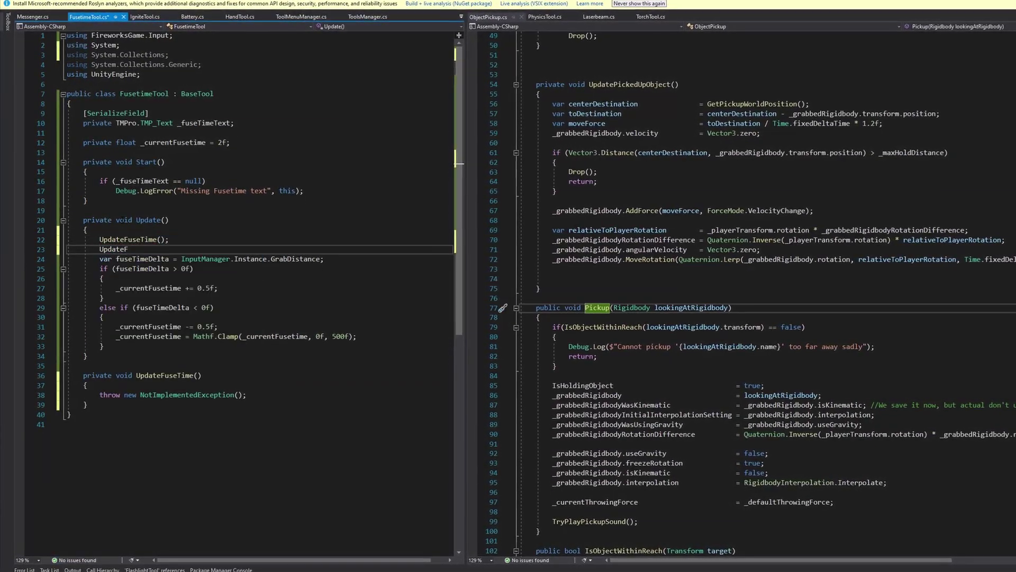
{"action": "key", "text": "Down"}
{"action": "key", "text": "shift+Down"}
{"action": "key", "text": "shift+Down"}
{"action": "key", "text": "shift+Down"}
{"action": "key", "text": "shift+Down"}
{"action": "key", "text": "shift+Down"}
{"action": "key", "text": "shift+Down"}
{"action": "key", "text": "shift+Down"}
{"action": "key", "text": "shift+Down"}
{"action": "key", "text": "shift+Down"}
{"action": "key", "text": "shift+End"}
{"action": "key", "text": "ctrl+x"}
{"action": "key", "text": "Down"}
{"action": "key", "text": "Down"}
{"action": "key", "text": "Down"}
{"action": "key", "text": "Down"}
{"action": "key", "text": "Down"}
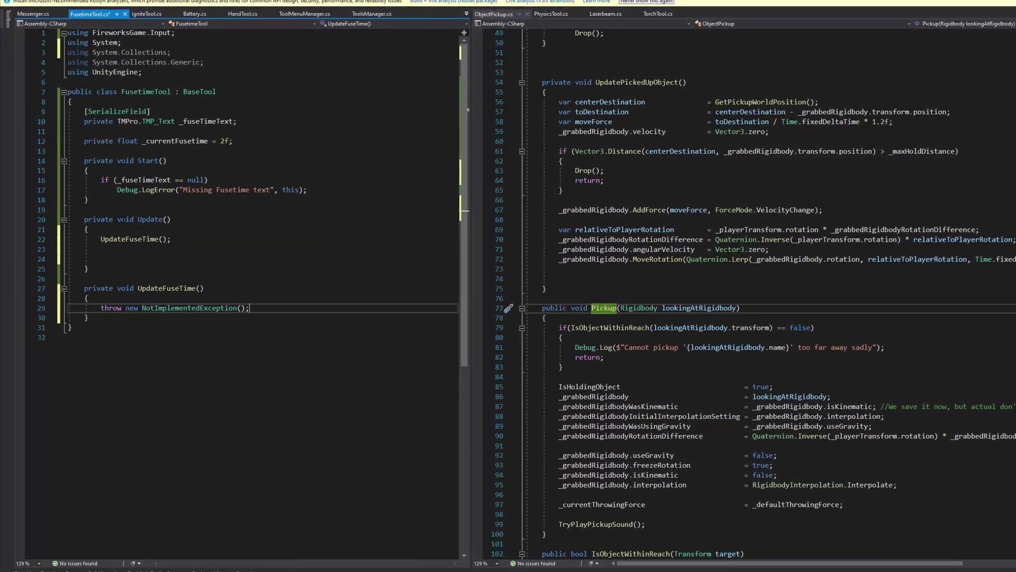
{"action": "key", "text": "shift+End"}
{"action": "key", "text": "ctrl+v"}
Step: Save the script and rename the UpdateFuseTime method to UpdateFuseTimeValue
{"action": "key", "text": "Up"}
{"action": "key", "text": "Up"}
{"action": "key", "text": "Up"}
{"action": "key", "text": "Up"}
{"action": "key", "text": "Up"}
{"action": "key", "text": "Up"}
{"action": "key", "text": "Up"}
{"action": "key", "text": "Up"}
{"action": "key", "text": "Up"}
{"action": "key", "text": "Up"}
{"action": "key", "text": "Up"}
{"action": "key", "text": "Up"}
{"action": "key", "text": "Up"}
{"action": "key", "text": "Up"}
{"action": "key", "text": "Up"}
{"action": "key", "text": "Up"}
{"action": "key", "text": "ctrl+s"}
{"action": "key", "text": "ctrl+r"}
{"action": "key", "text": "ctrl+r"}
{"action": "key", "text": "End"}
{"action": "type", "text": "Value"}
{"action": "key", "text": "Return"}
Step: Add an UpdateFuseTimeUI() call below UpdateFuseTimeValue() in Update and generate its method
{"action": "key", "text": "Down"}
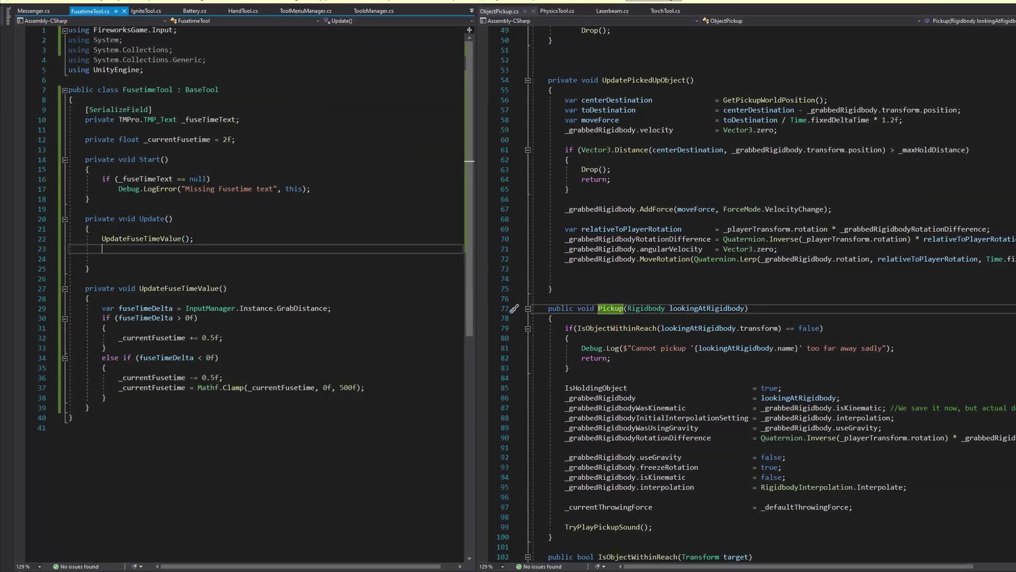
{"action": "type", "text": "UpdateFuseTiume"}
{"action": "key", "text": "BackSpace"}
{"action": "key", "text": "BackSpace"}
{"action": "key", "text": "BackSpace"}
{"action": "type", "text": "meUI();"}
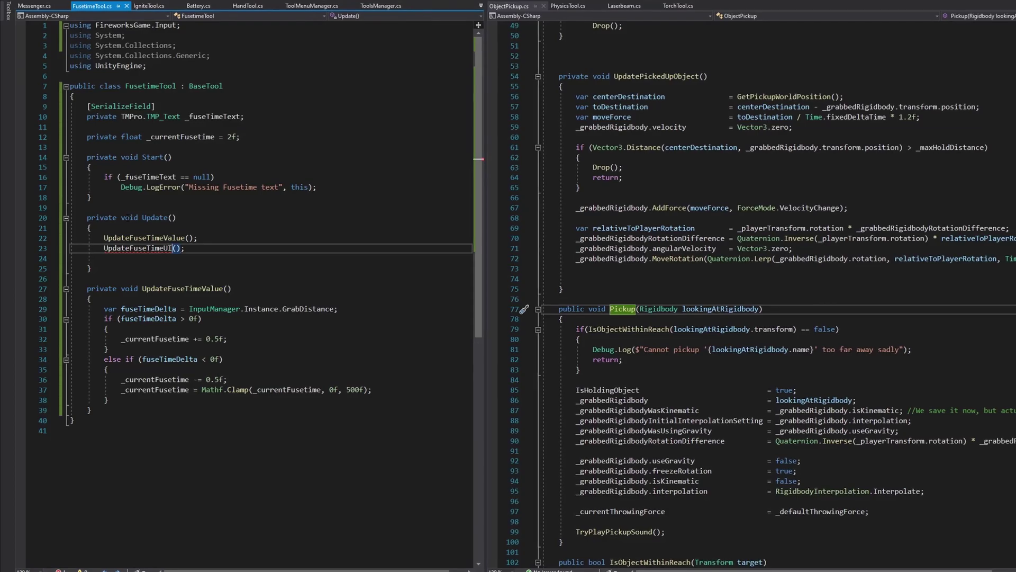
{"action": "key", "text": "ctrl+period"}
{"action": "key", "text": "Return"}
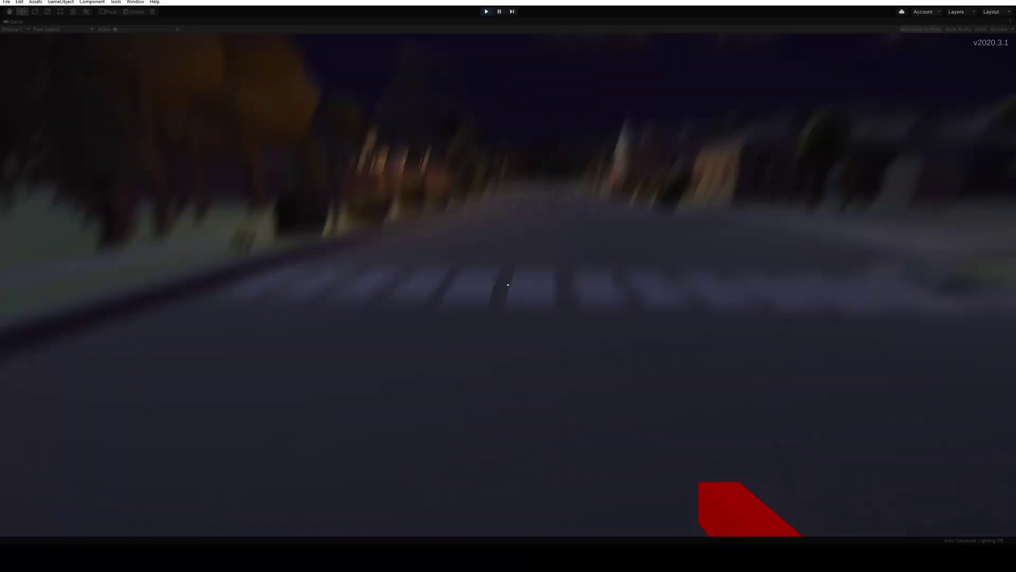
Step: Place four Chinese Wall fireworks in a row on the street of the running game
{"action": "key", "text": "w"}
{"action": "key", "text": "Tab"}
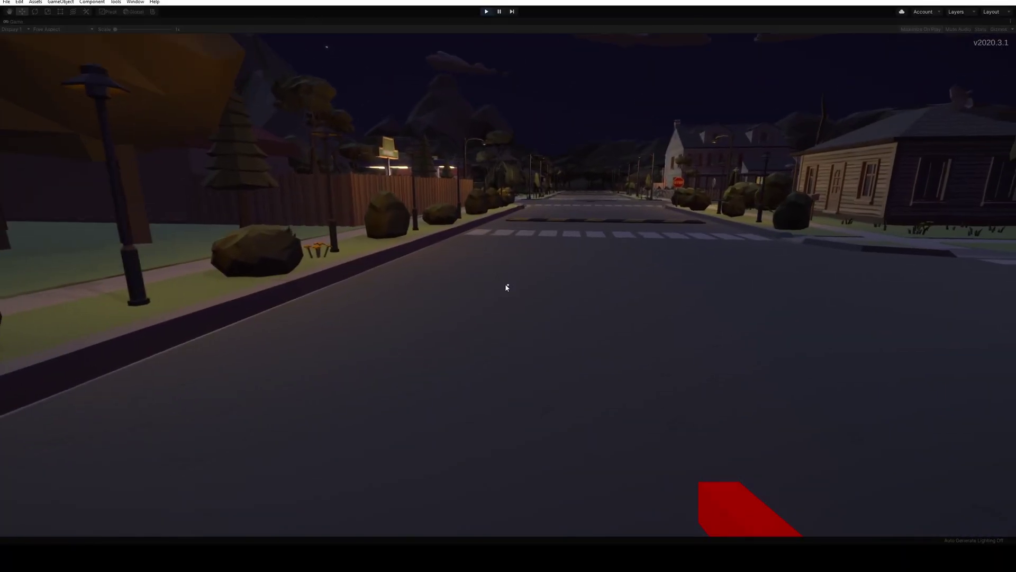
{"action": "left_click", "coordinate": [121, 184]}
{"action": "key", "text": "d"}
{"action": "left_click", "coordinate": [122, 184]}
{"action": "left_click", "coordinate": [120, 184]}
{"action": "left_click", "coordinate": [121, 184]}
{"action": "key", "text": "Tab"}
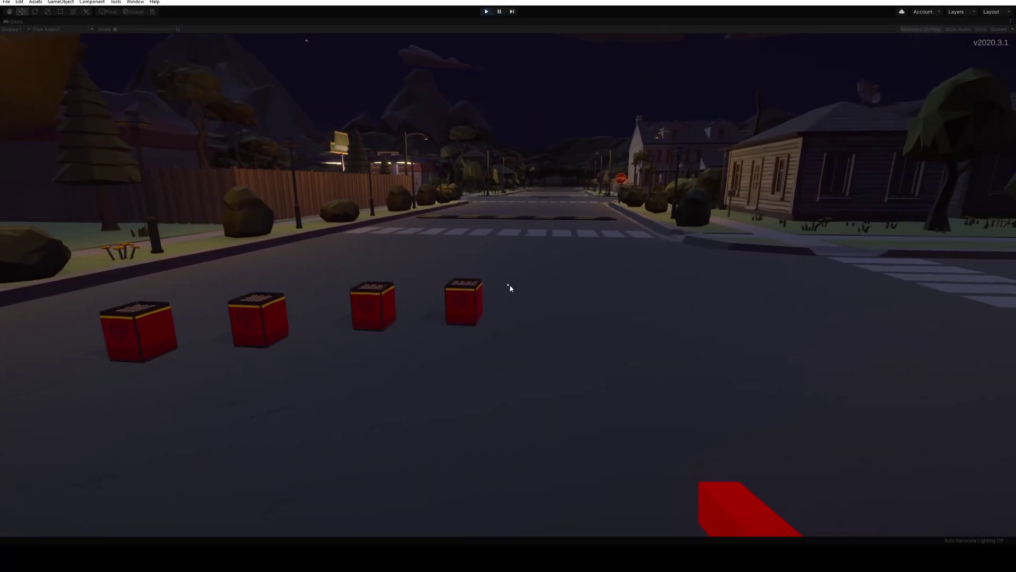
Step: Equip the fuse time tool from the radial tool menu and lower its time to 00:00.00
{"action": "key", "text": "q"}
{"action": "left_click", "coordinate": [539, 385]}
{"action": "key", "text": "w"}
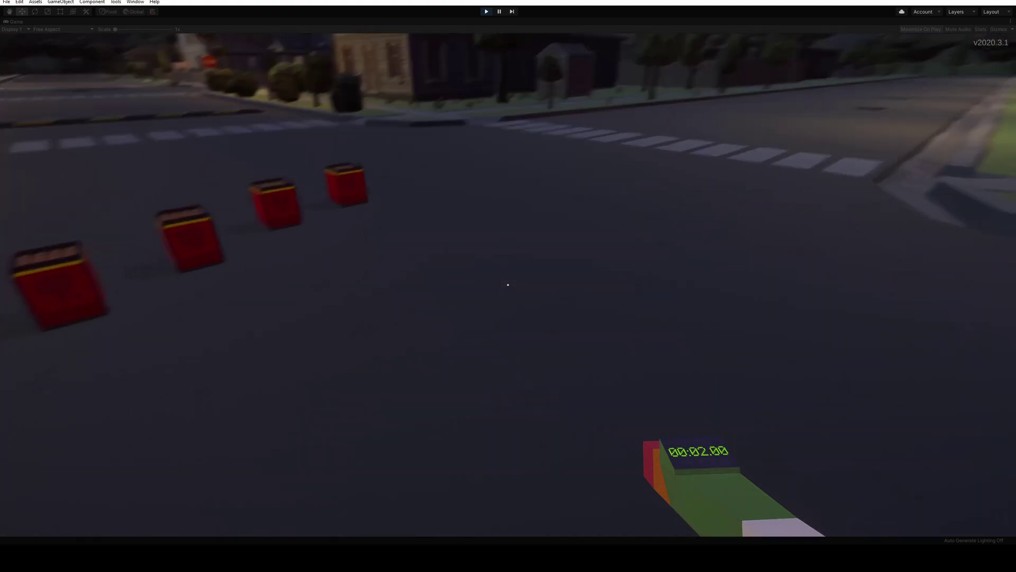
{"action": "key", "text": "Tab"}
{"action": "key", "text": "Tab"}
{"action": "key", "text": "w"}
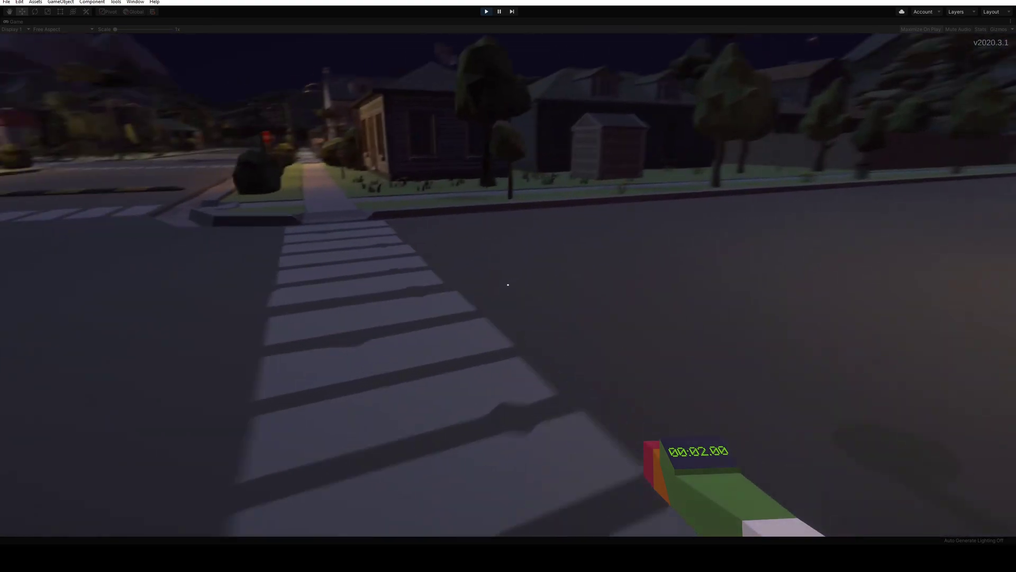
{"action": "scroll", "coordinate": [508, 285], "scroll_direction": "down", "scroll_amount": 4}
Step: Place eight The Slammer rockets in a row along the side street
{"action": "key", "text": "Tab"}
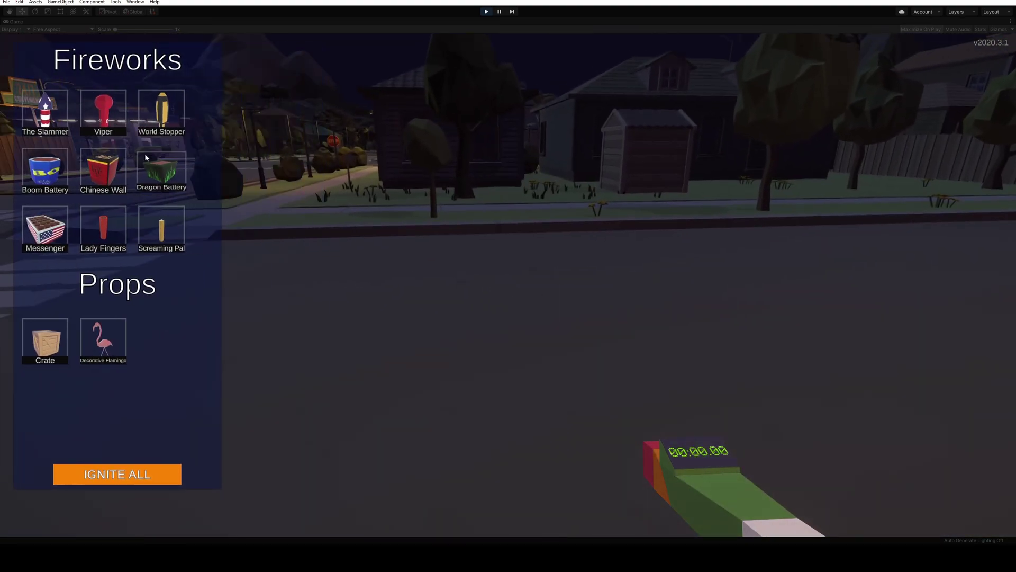
{"action": "key", "text": "d"}
{"action": "left_click", "coordinate": [52, 115]}
{"action": "left_click", "coordinate": [52, 116]}
{"action": "left_click", "coordinate": [52, 115]}
{"action": "left_click", "coordinate": [53, 115]}
{"action": "left_click", "coordinate": [52, 116]}
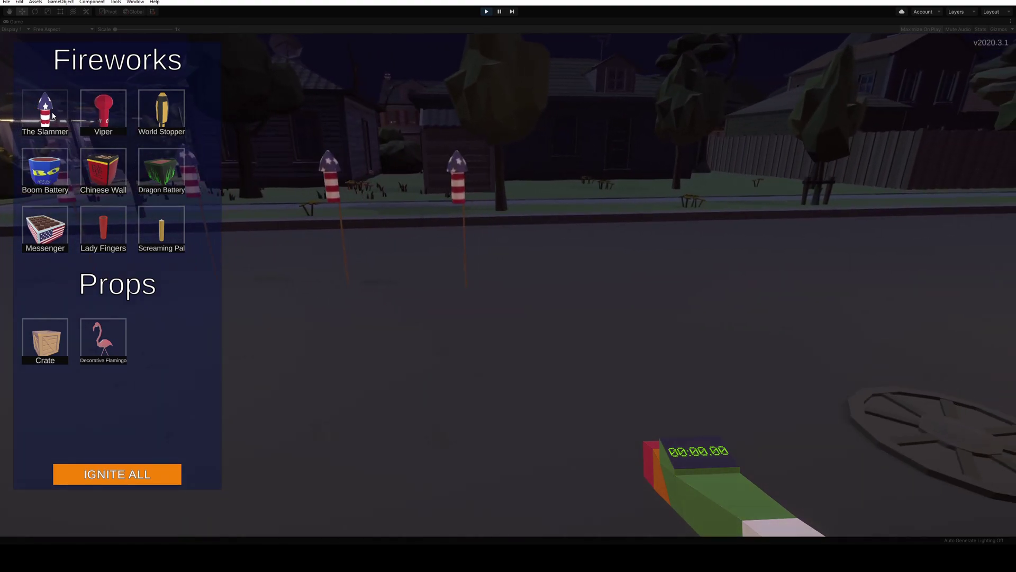
{"action": "left_click", "coordinate": [53, 116]}
{"action": "left_click", "coordinate": [52, 116]}
{"action": "left_click", "coordinate": [52, 115]}
{"action": "key", "text": "Tab"}
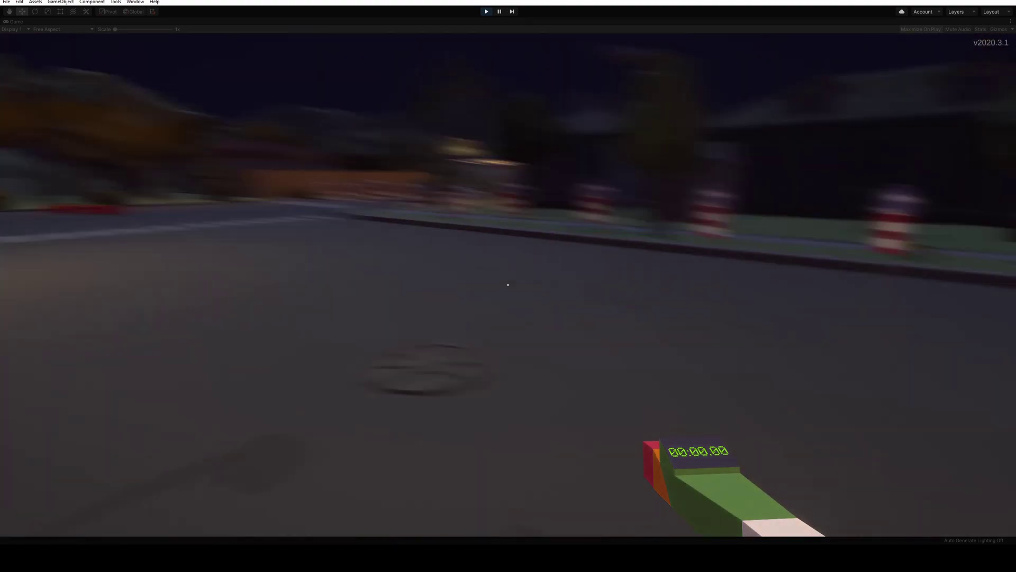
Step: Walk past the placed rockets and back to the Chinese Wall fireworks, checking the fuse time tool in hand
{"action": "key", "text": "w"}
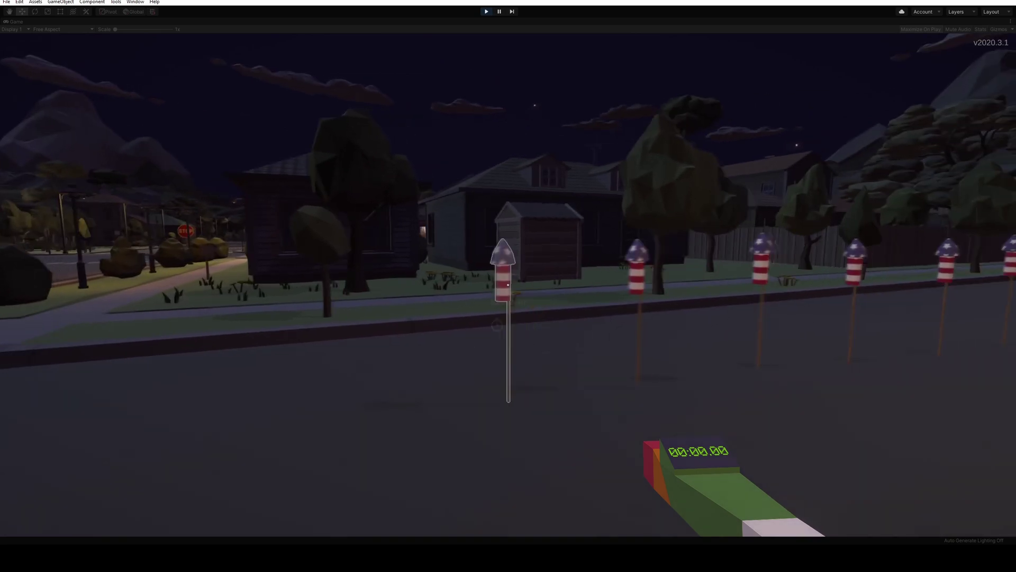
{"action": "key", "text": "d"}
{"action": "key", "text": "d"}
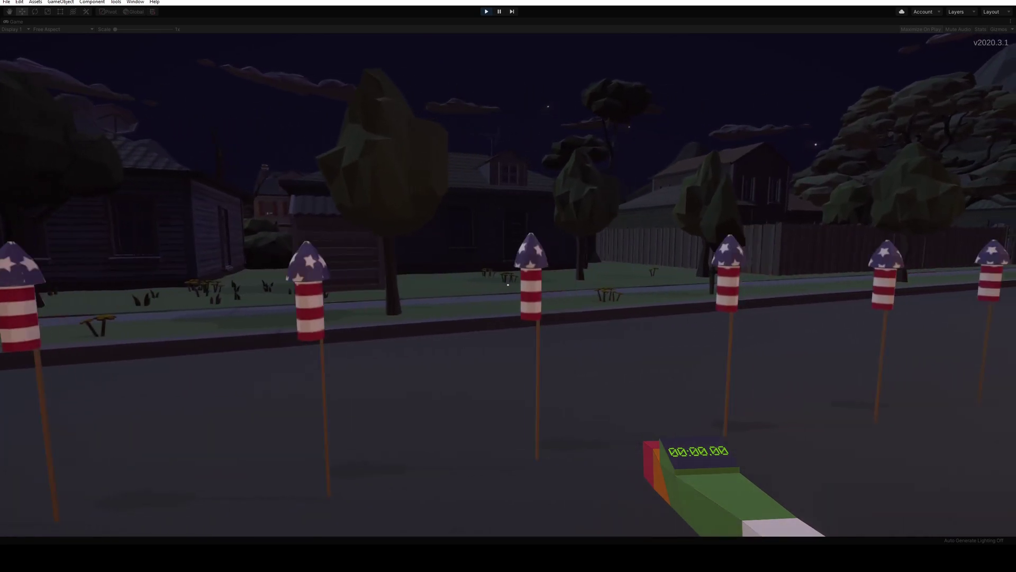
{"action": "key", "text": "w"}
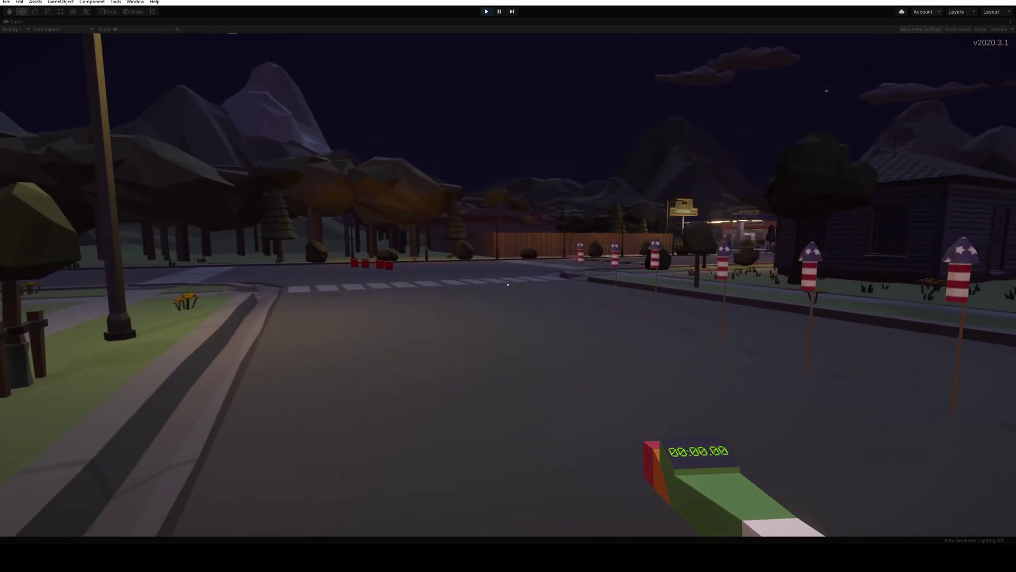
{"action": "key", "text": "w"}
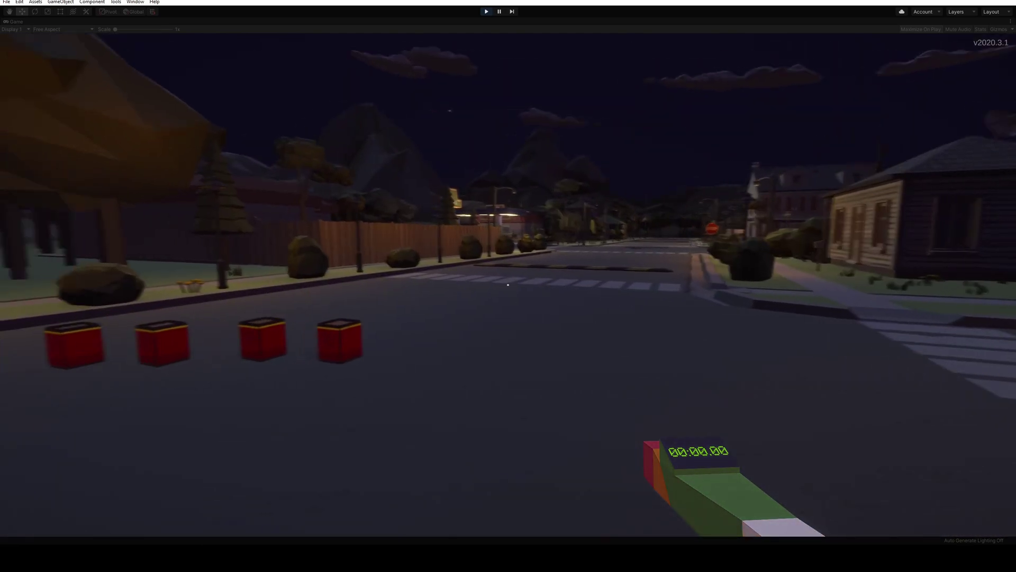
{"action": "key", "text": "s"}
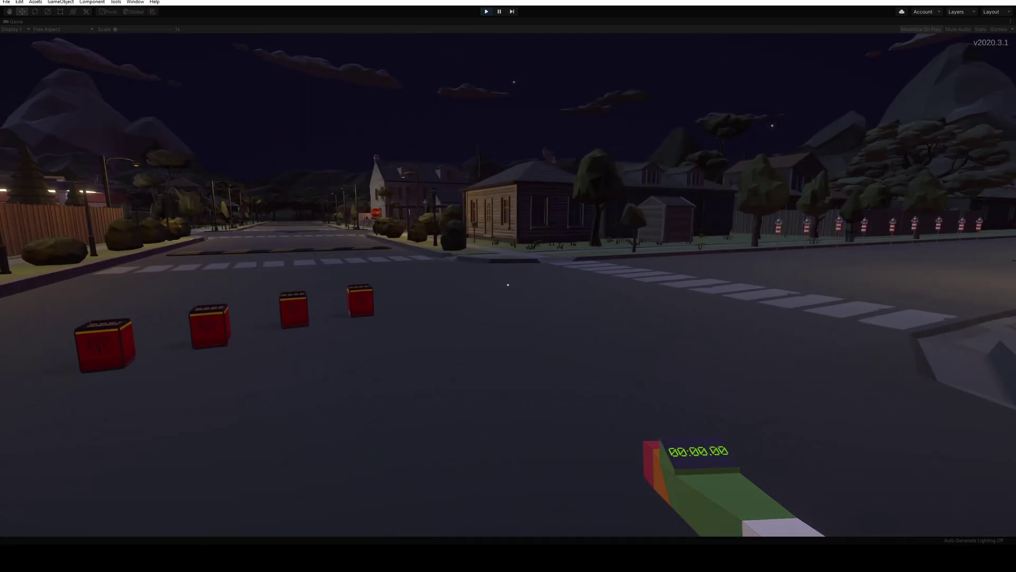
Step: Ignite all placed Chinese Wall and The Slammer fireworks at once from the fireworks inventory
{"action": "key", "text": "Tab"}
{"action": "key", "text": "Tab"}
{"action": "key", "text": "Tab"}
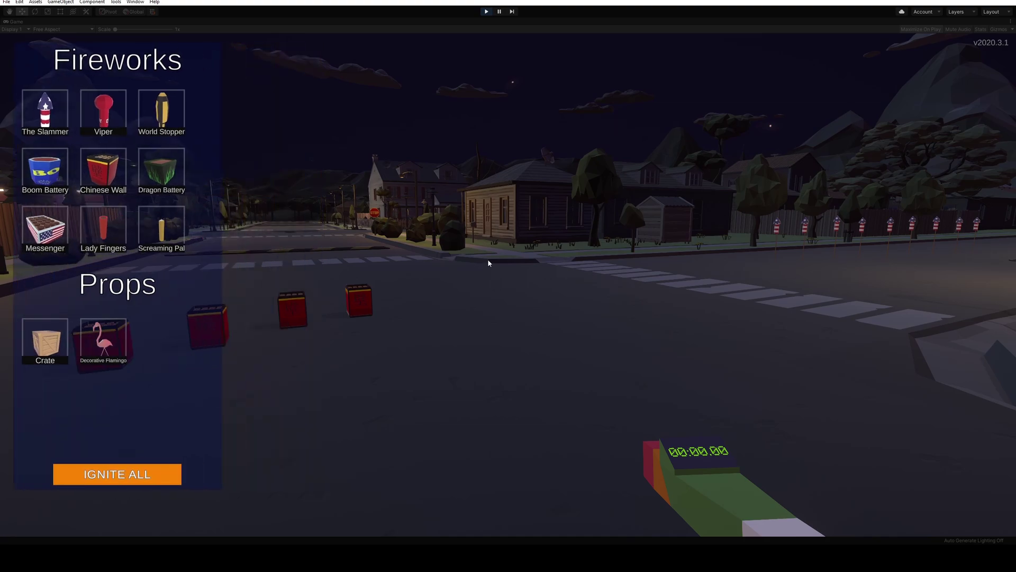
{"action": "left_click", "coordinate": [175, 473]}
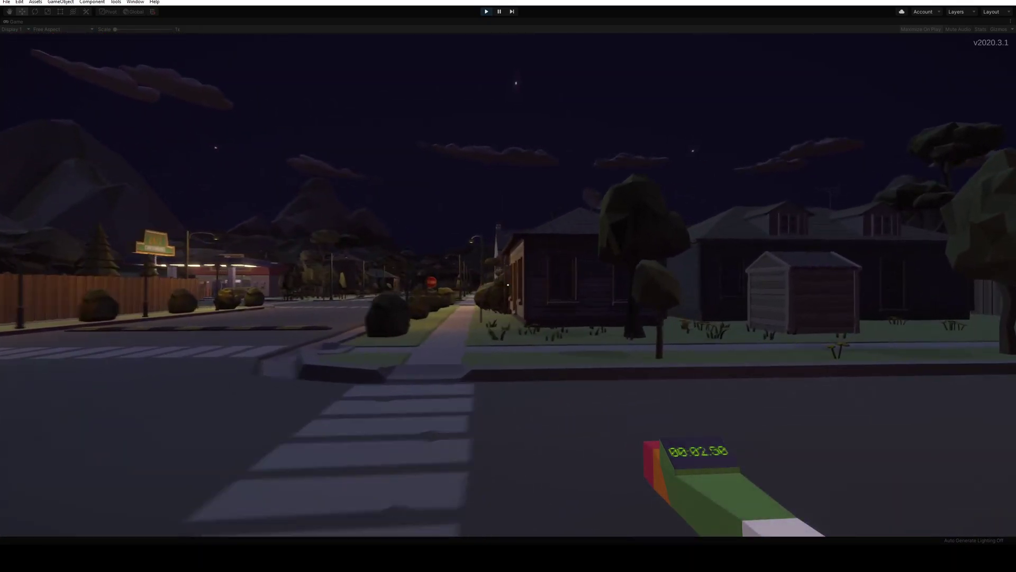
Step: Lower the fuse time tool to 00:00.00 and place a long row of The Slammer rockets along the side street's kerb
{"action": "scroll", "coordinate": [508, 285], "scroll_direction": "down", "scroll_amount": 5}
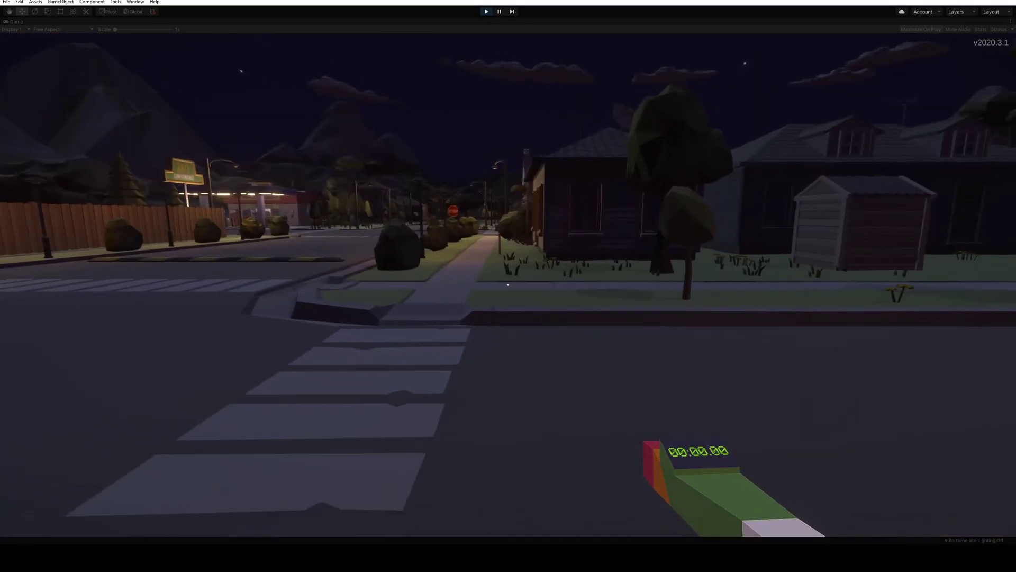
{"action": "key", "text": "Tab"}
{"action": "key", "text": "d"}
{"action": "left_click", "coordinate": [47, 120]}
{"action": "left_click", "coordinate": [46, 119]}
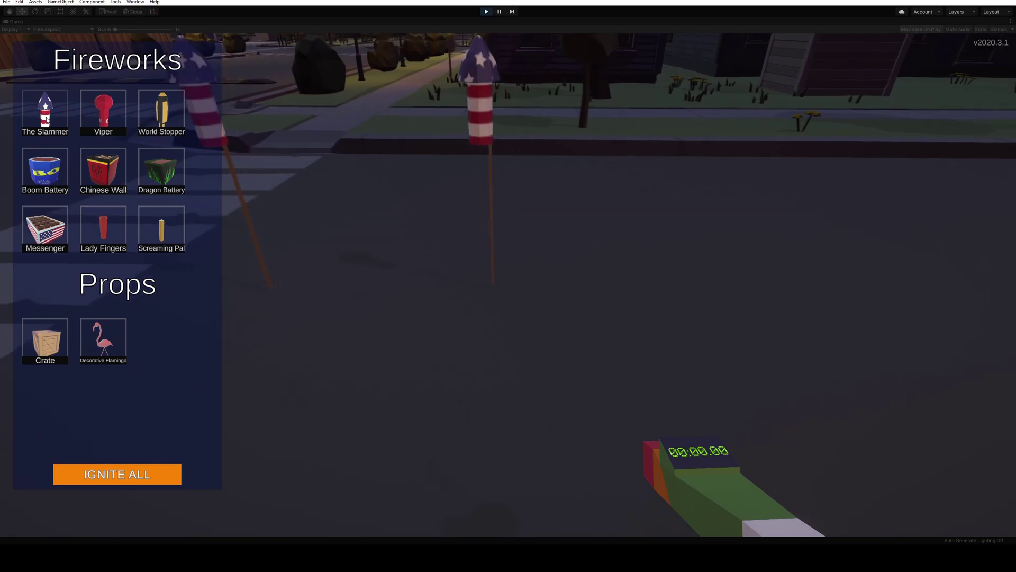
{"action": "left_click", "coordinate": [47, 119]}
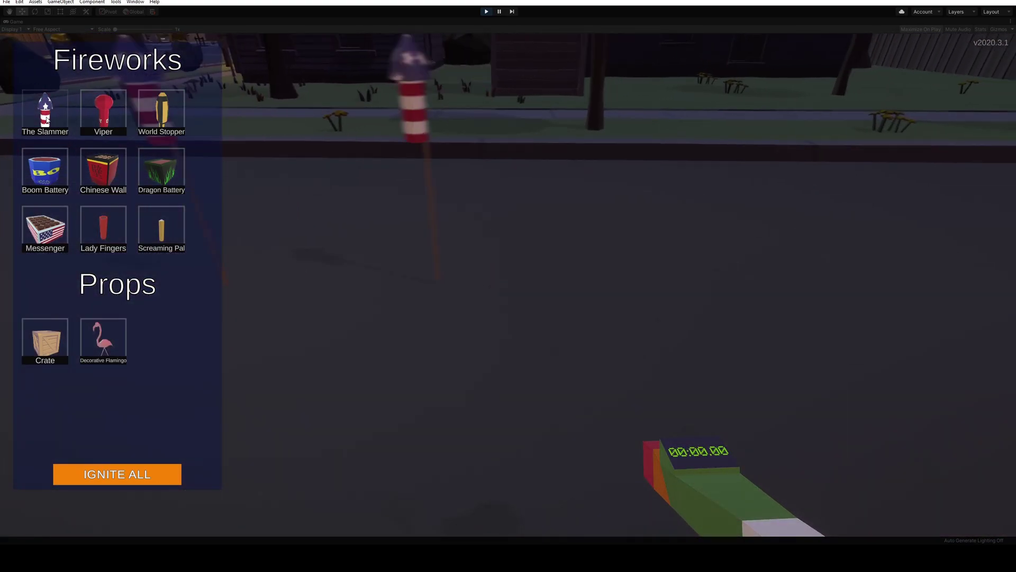
{"action": "key", "text": "d"}
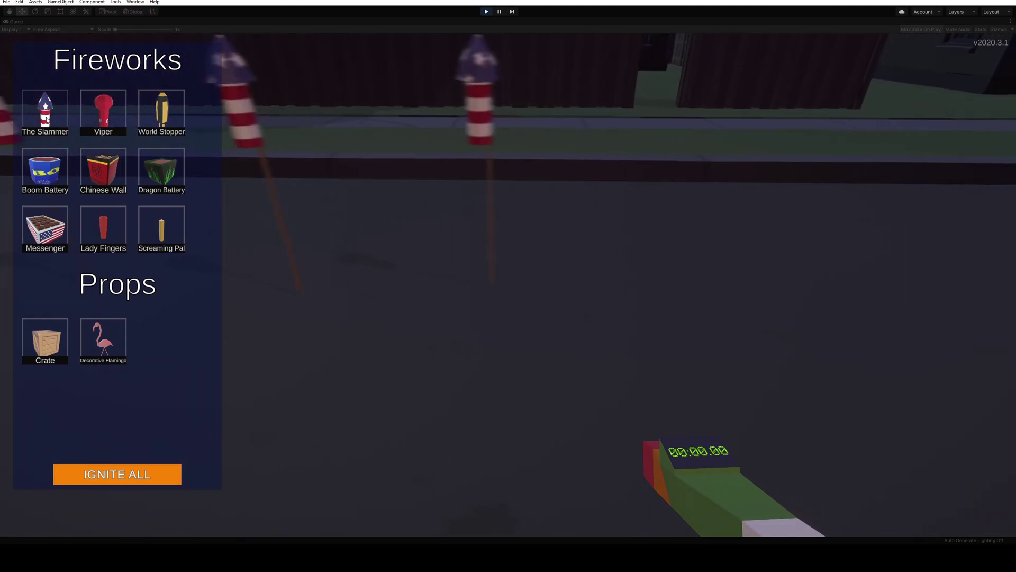
{"action": "key", "text": "d"}
{"action": "key", "text": "Tab"}
Step: Walk back along the rocket row, giving each rocket an increasing fuse time in 0.50-second increments up to 00:13.00
{"action": "scroll", "coordinate": [508, 285], "scroll_direction": "up", "scroll_amount": 1}
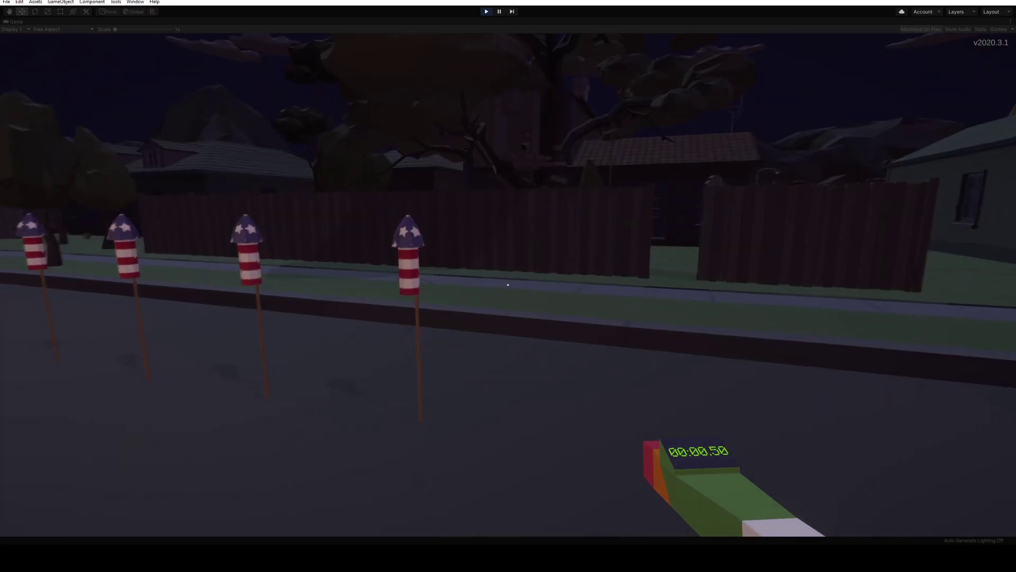
{"action": "key", "text": "w"}
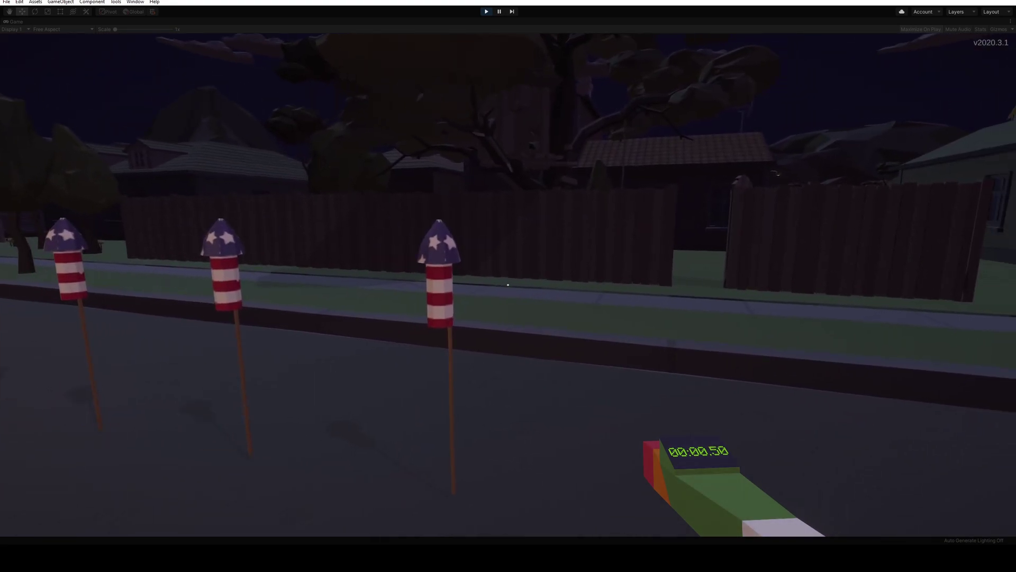
{"action": "key", "text": "a"}
{"action": "scroll", "coordinate": [508, 285], "scroll_direction": "up", "scroll_amount": 2}
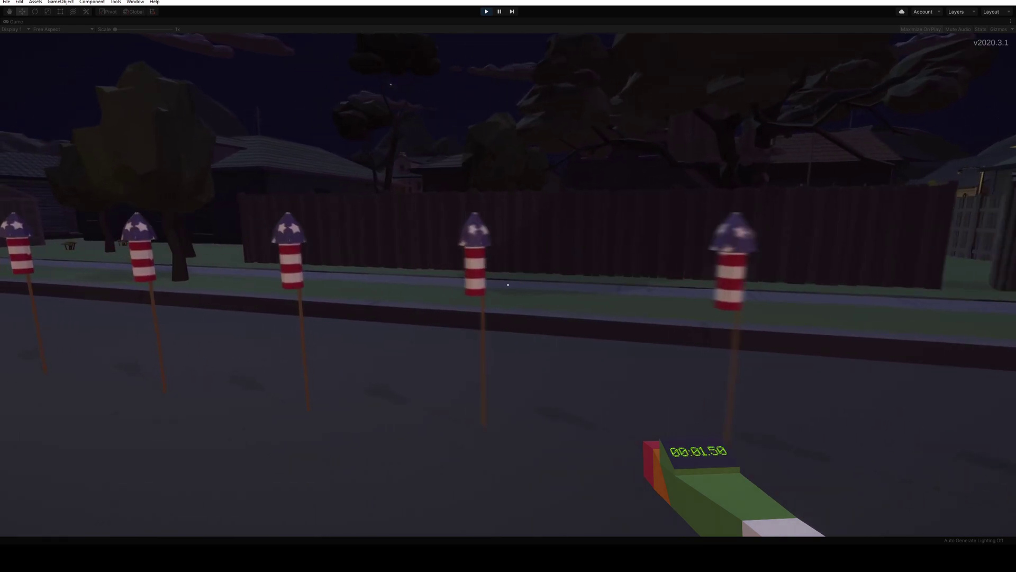
{"action": "key", "text": "w"}
{"action": "scroll", "coordinate": [508, 285], "scroll_direction": "up", "scroll_amount": 2}
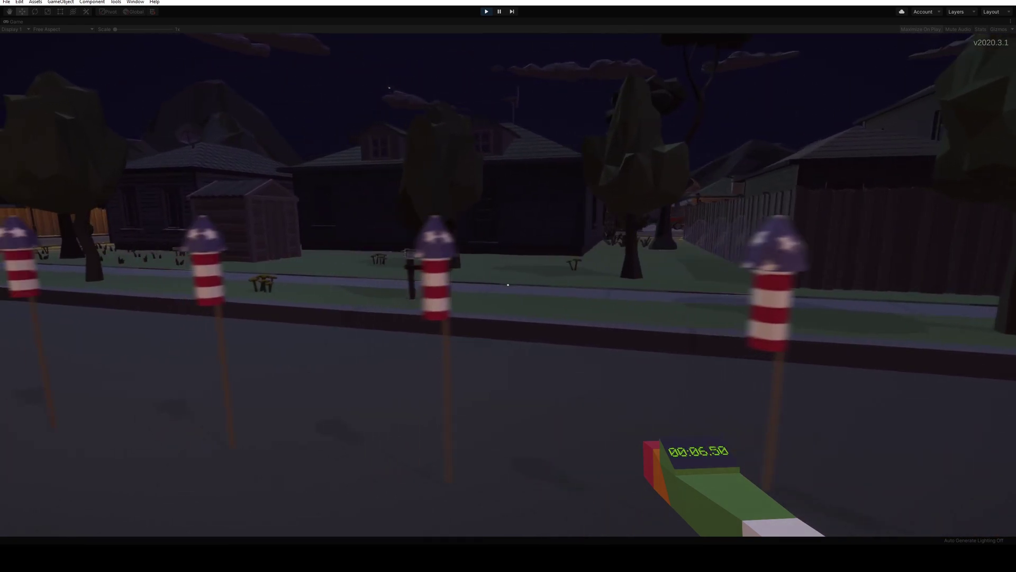
{"action": "scroll", "coordinate": [508, 285], "scroll_direction": "up", "scroll_amount": 1}
{"action": "key", "text": "a"}
{"action": "scroll", "coordinate": [508, 285], "scroll_direction": "up", "scroll_amount": 3}
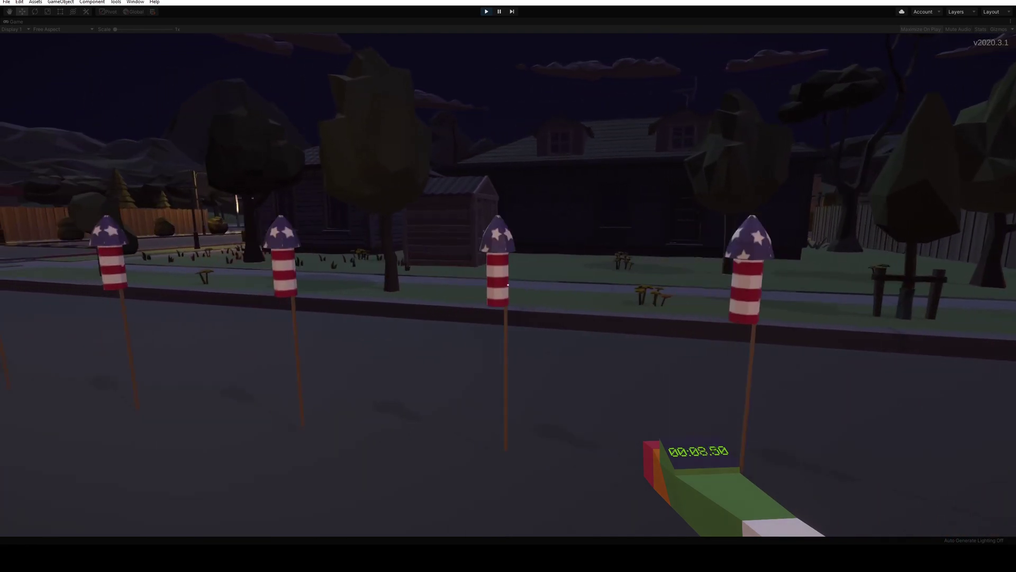
{"action": "key", "text": "a"}
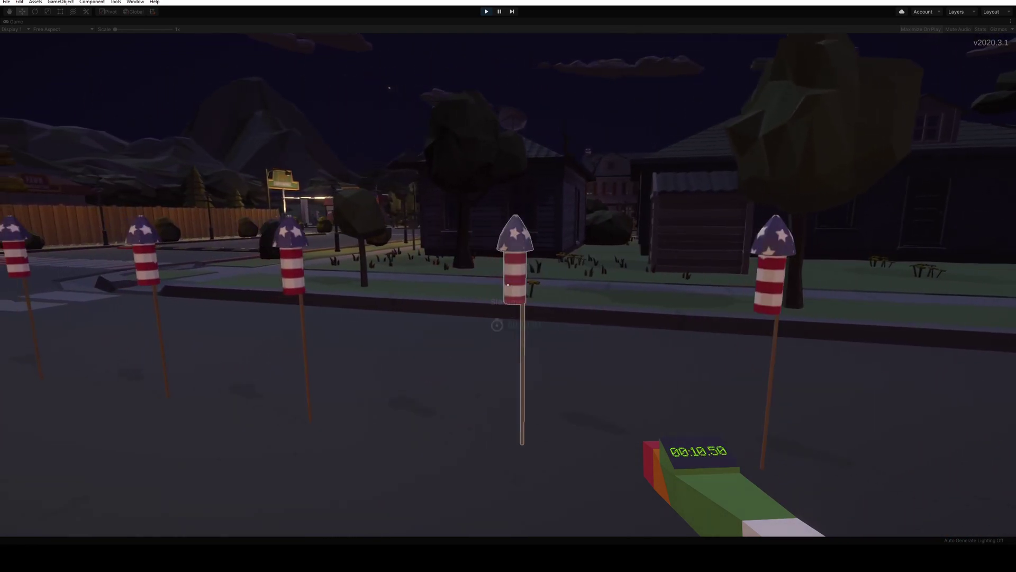
{"action": "key", "text": "a"}
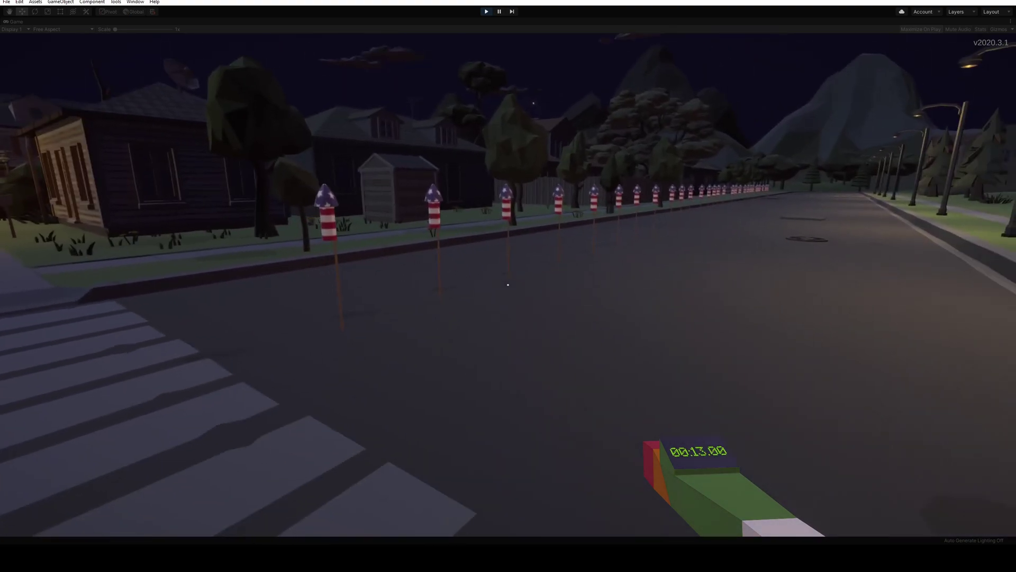
Step: Back away from the rocket row and ignite all The Slammer rockets at once
{"action": "key", "text": "s"}
{"action": "key", "text": "Tab"}
{"action": "left_click", "coordinate": [121, 475]}
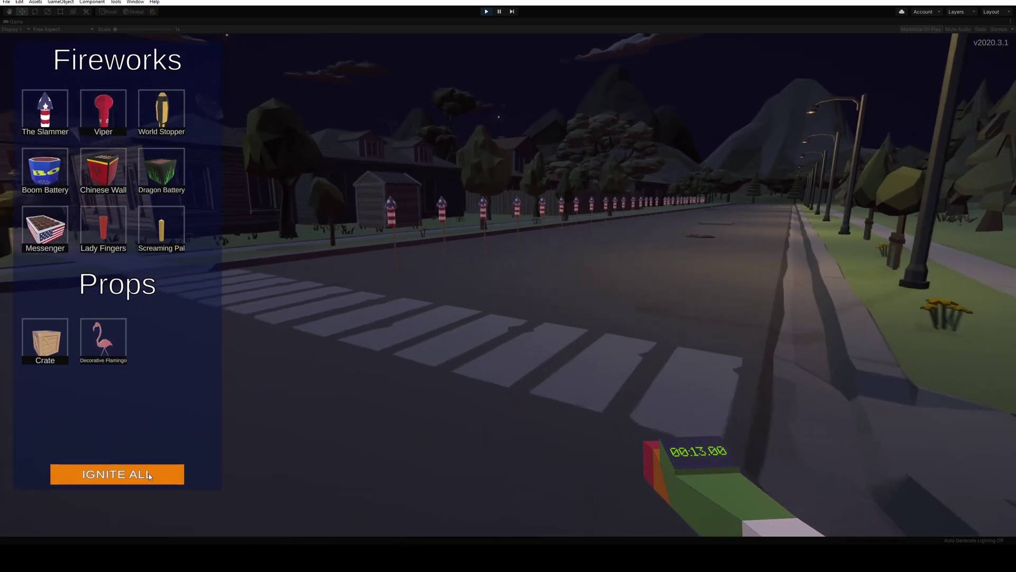
{"action": "key", "text": "Tab"}
{"action": "key", "text": "s"}
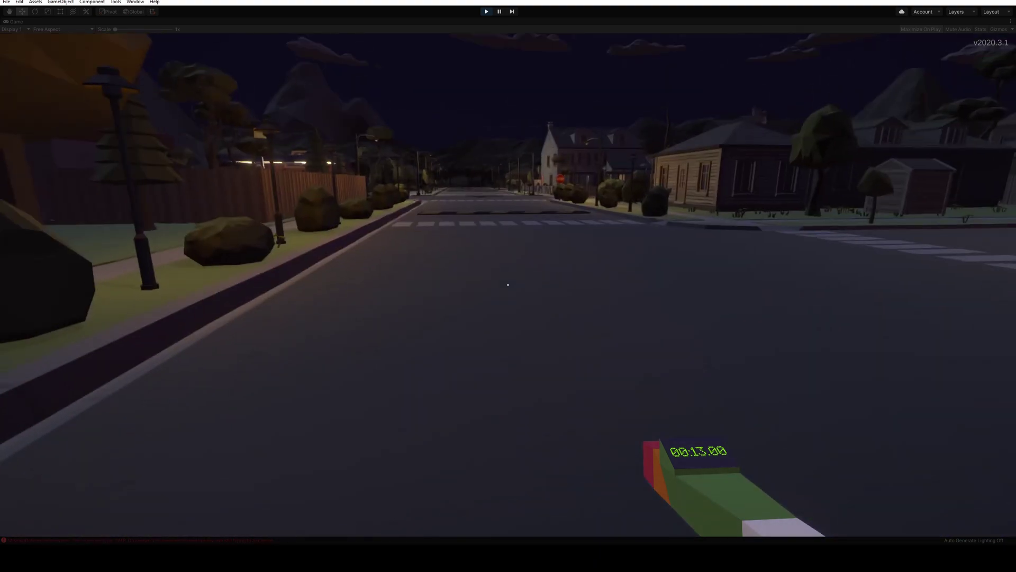
Step: Place two Chinese Wall fireworks at the intersection and apply a fuse time of 00:05.50 with the fuse time tool
{"action": "key", "text": "w"}
{"action": "scroll", "coordinate": [508, 285], "scroll_direction": "down", "scroll_amount": 1}
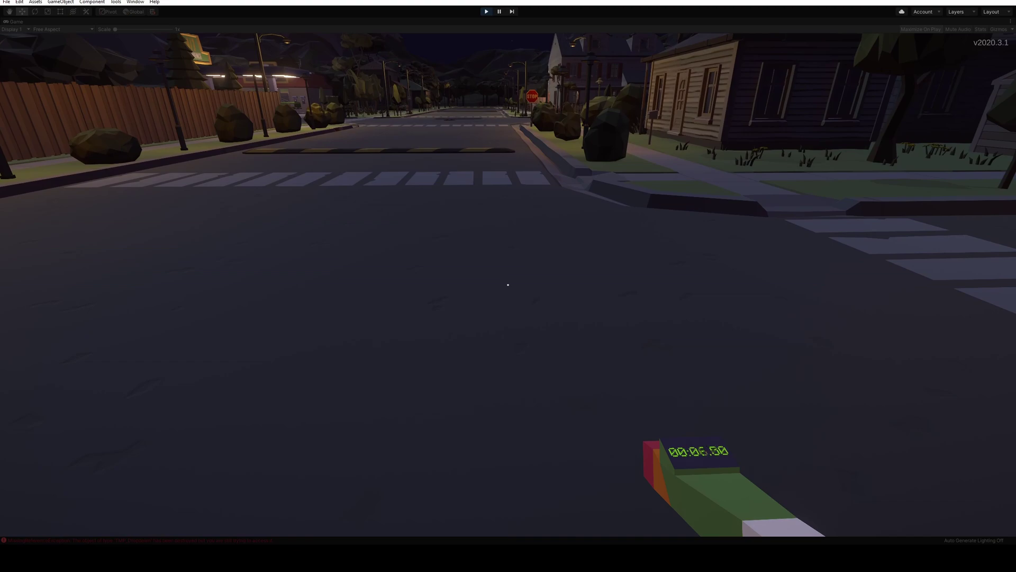
{"action": "key", "text": "Tab"}
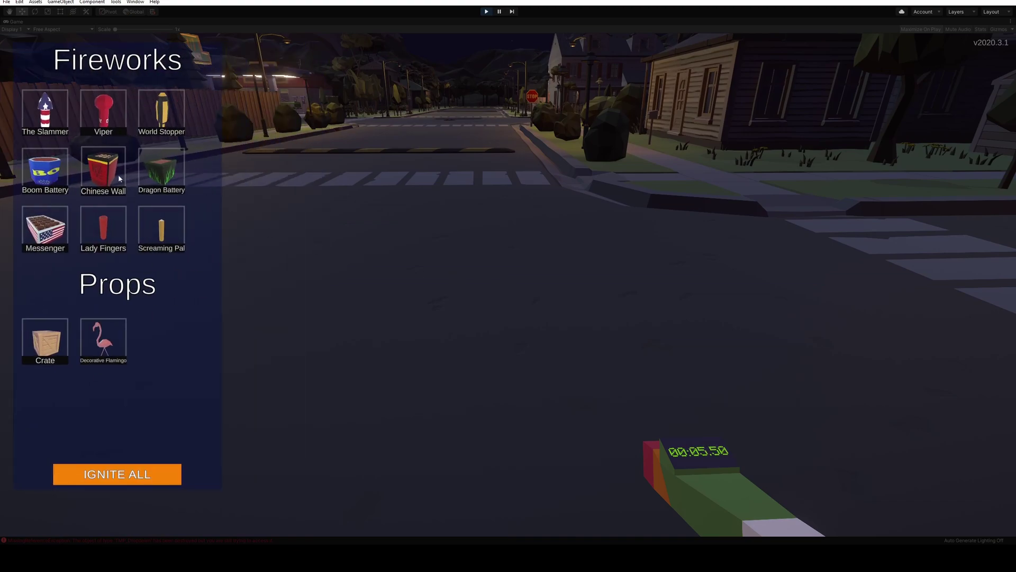
{"action": "left_click", "coordinate": [118, 177]}
{"action": "left_click", "coordinate": [103, 179]}
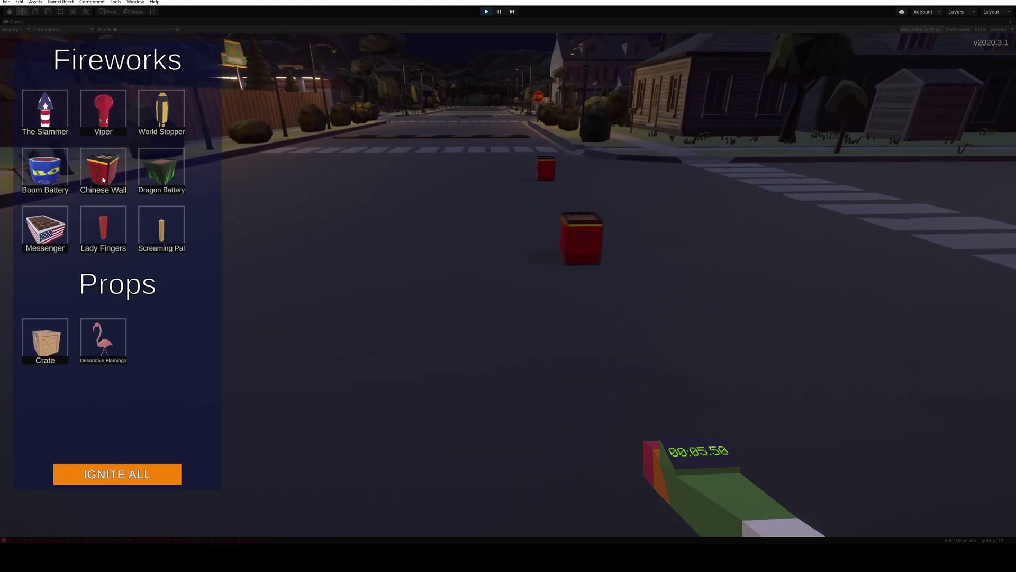
{"action": "key", "text": "Tab"}
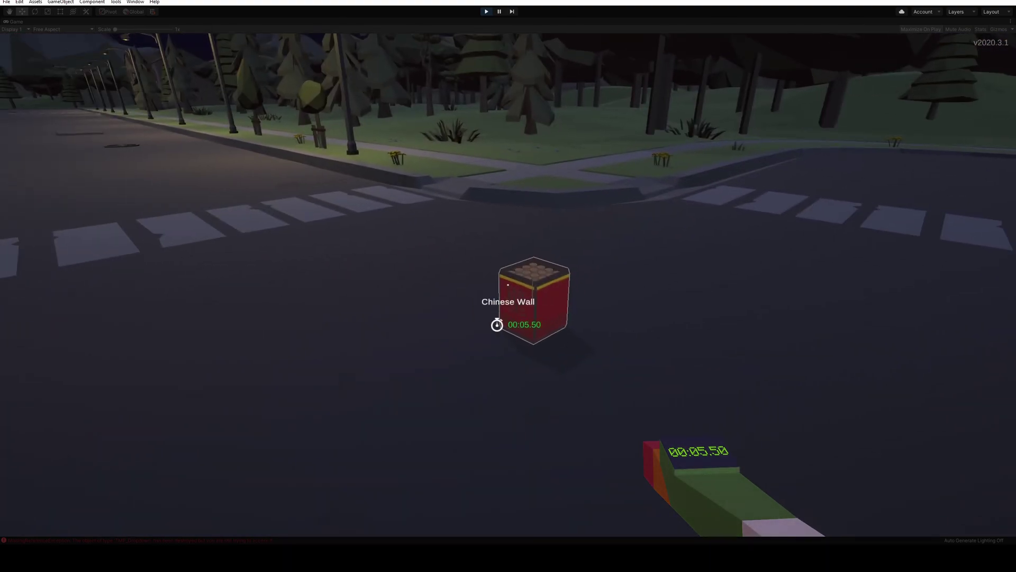
Step: Place a Dragon Battery and a line of Screaming Pal firecrackers across the intersection, ending in a pile at the crosswalk
{"action": "key", "text": "Tab"}
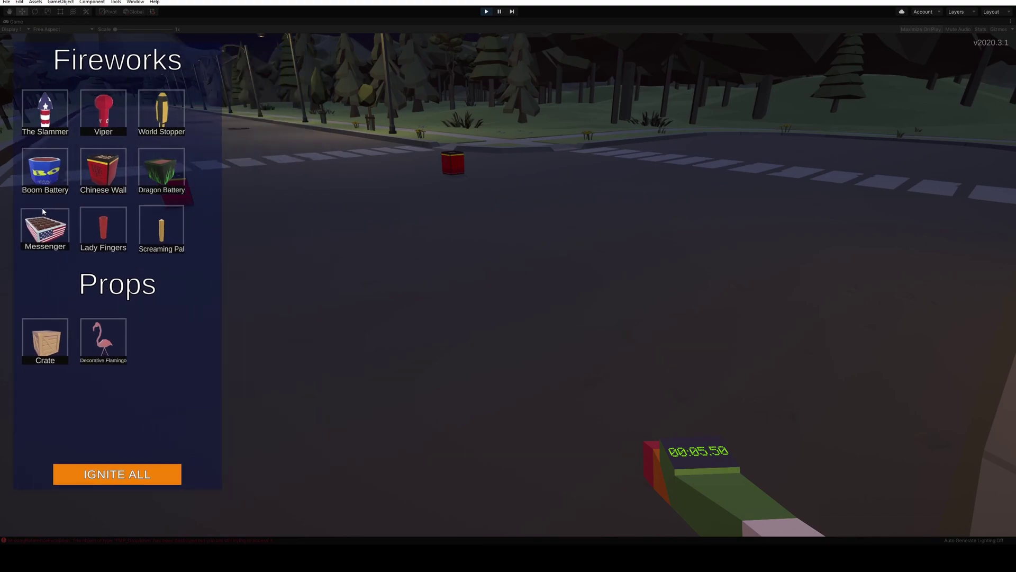
{"action": "key", "text": "a"}
{"action": "key", "text": "s"}
{"action": "left_click", "coordinate": [163, 234]}
{"action": "left_click", "coordinate": [163, 234]}
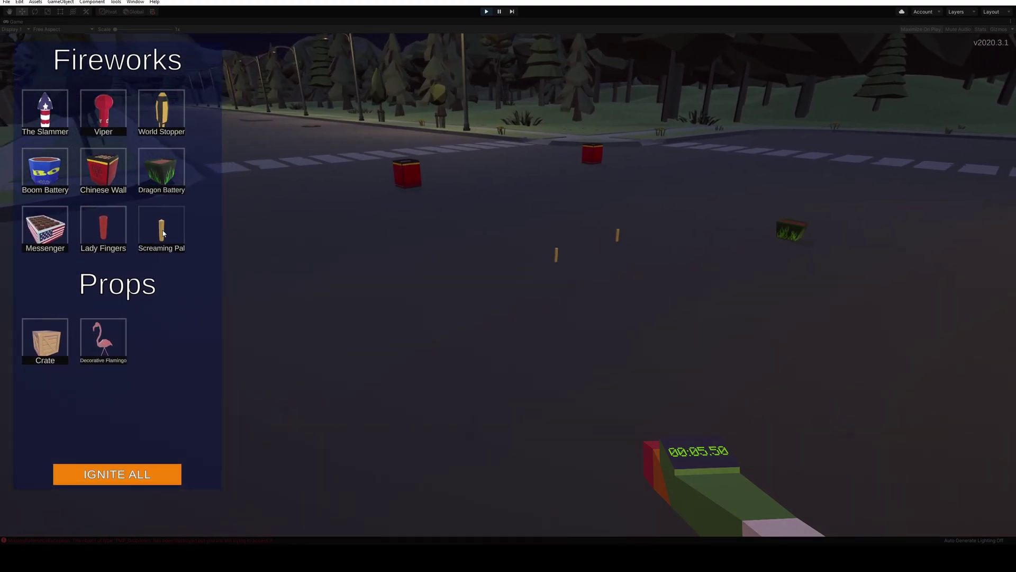
{"action": "left_click", "coordinate": [163, 234]}
{"action": "left_click", "coordinate": [163, 234]}
{"action": "left_click", "coordinate": [163, 234]}
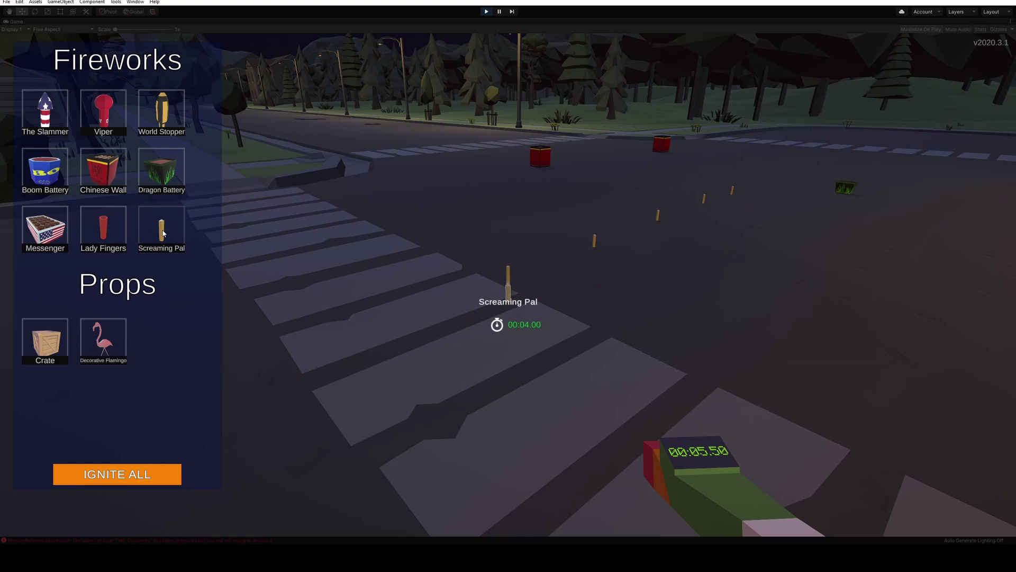
{"action": "left_click", "coordinate": [163, 234]}
{"action": "left_click", "coordinate": [163, 233]}
{"action": "left_click", "coordinate": [163, 233]}
{"action": "left_click", "coordinate": [163, 233]}
{"action": "key", "text": "Tab"}
Step: Equip the lighter from the radial tool menu and light the pile of Screaming Pal firecrackers
{"action": "key", "text": "w"}
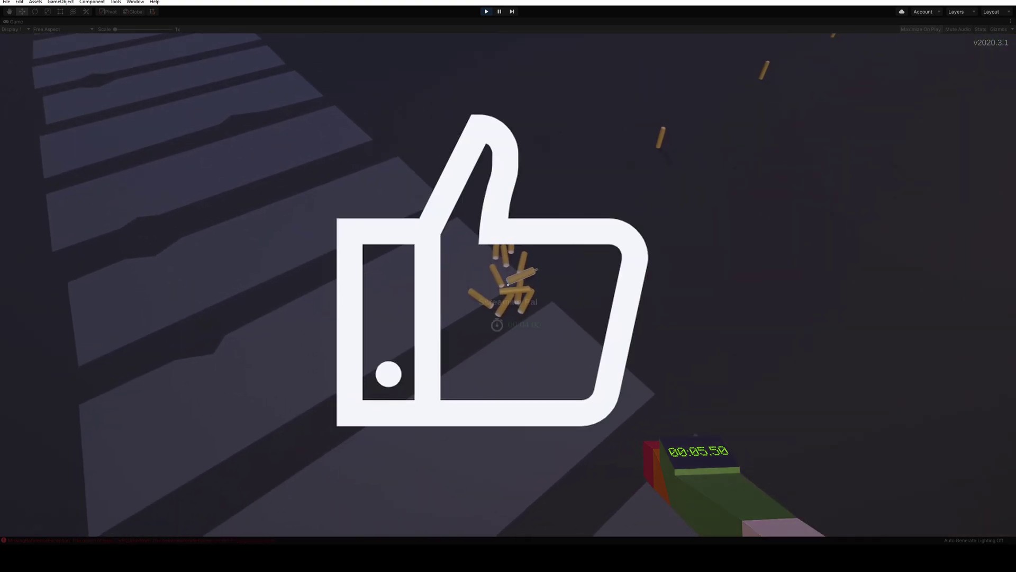
{"action": "key", "text": "q"}
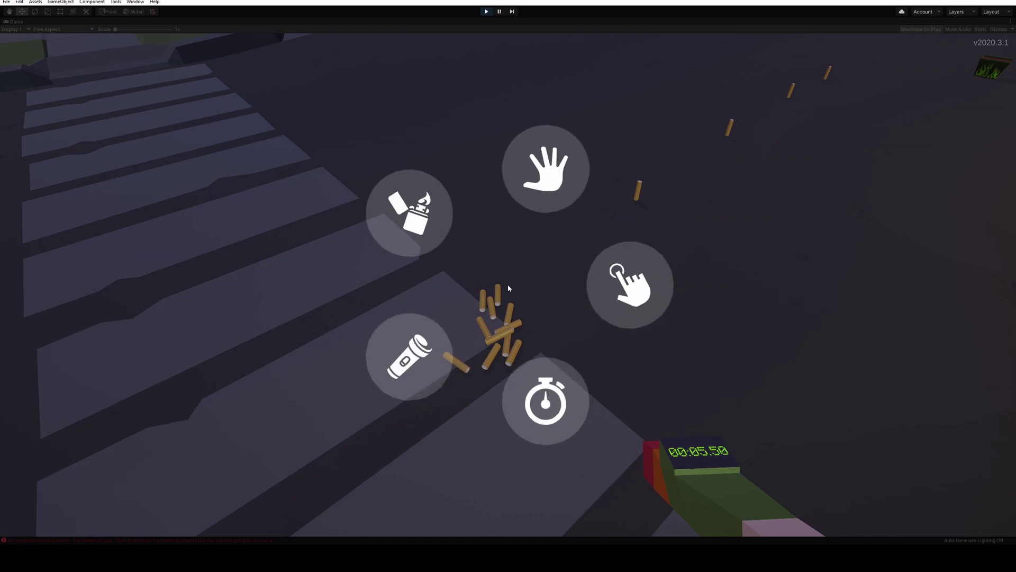
{"action": "left_click", "coordinate": [424, 221]}
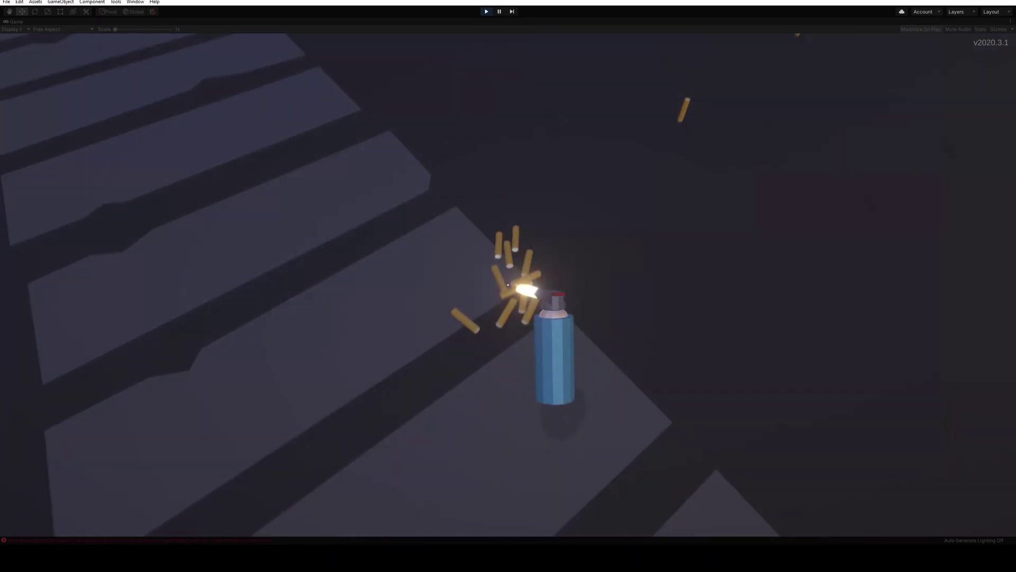
{"action": "key", "text": "w"}
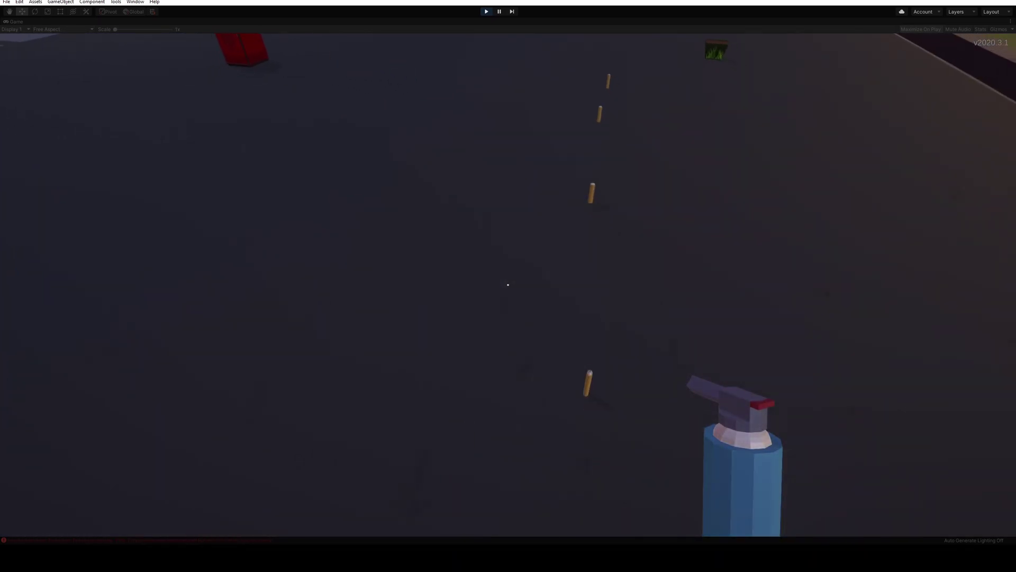
Step: Walk along the firecracker line and light the Dragon Battery and a Chinese Wall with the lighter
{"action": "key", "text": "w"}
{"action": "key", "text": "w"}
{"action": "left_click", "coordinate": [508, 284]}
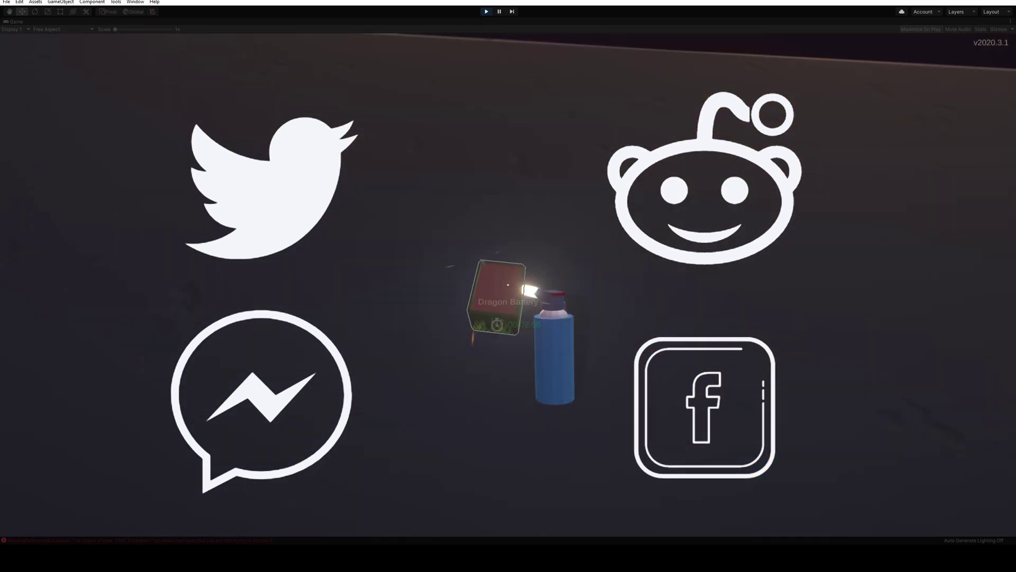
{"action": "left_click", "coordinate": [508, 284]}
{"action": "key", "text": "w"}
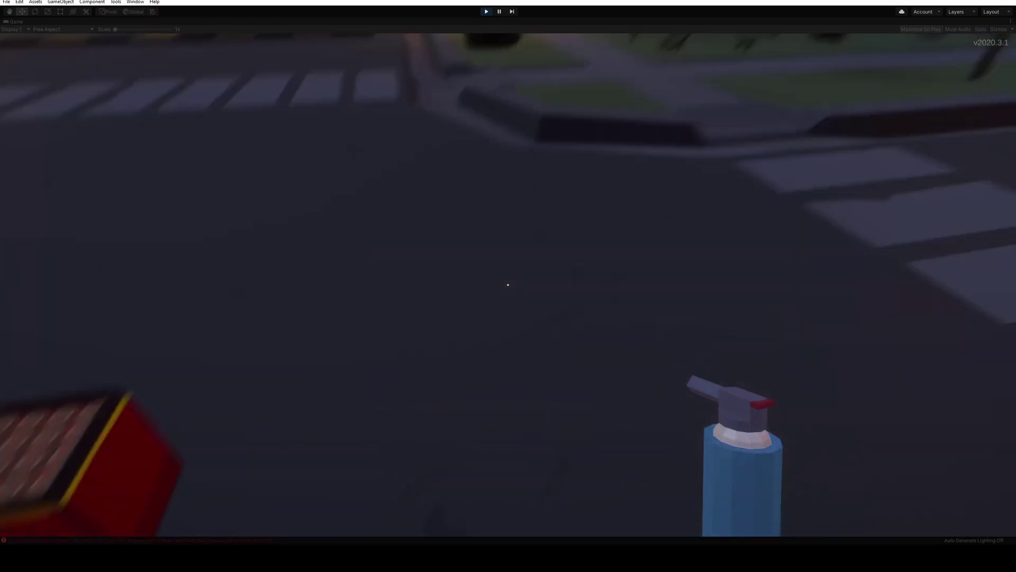
{"action": "left_click", "coordinate": [508, 285]}
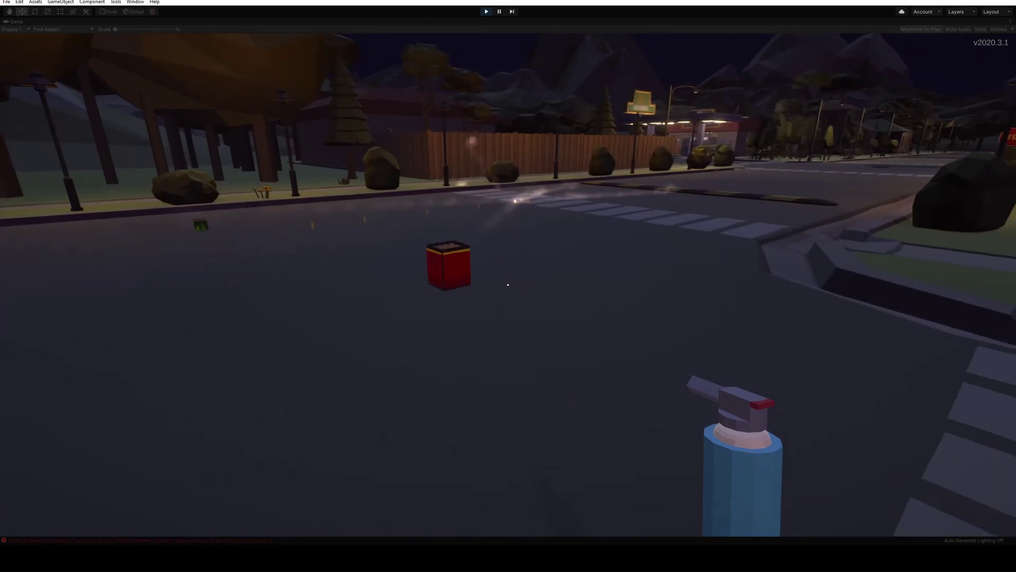